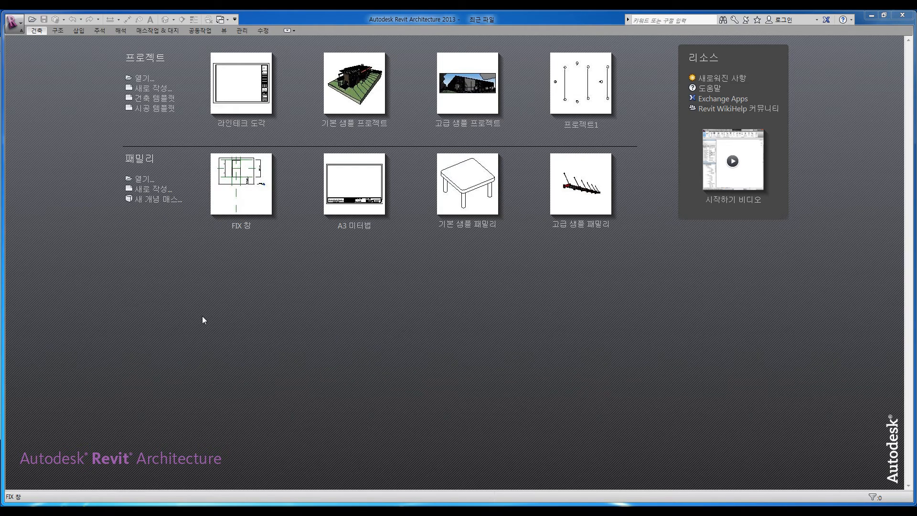
Create a new family from the 미터법 창 (metric window) template.
left_click(146, 189)
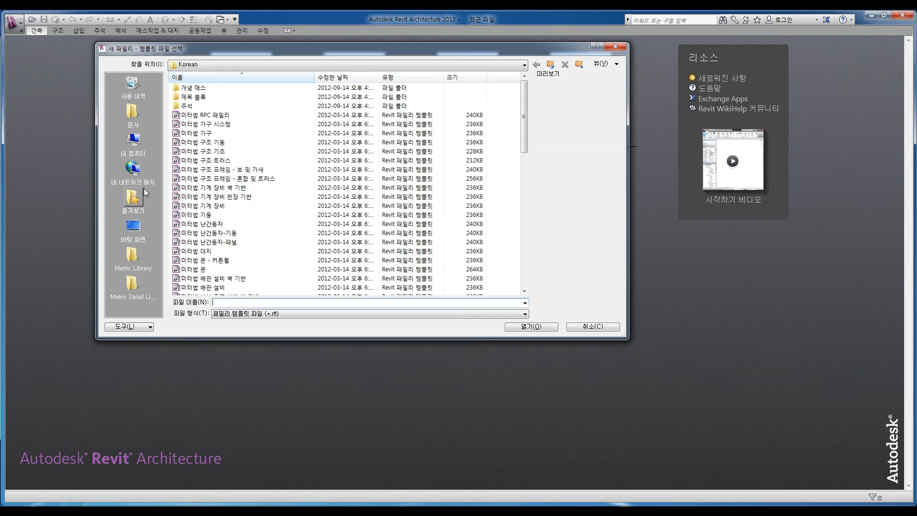
left_click(203, 179)
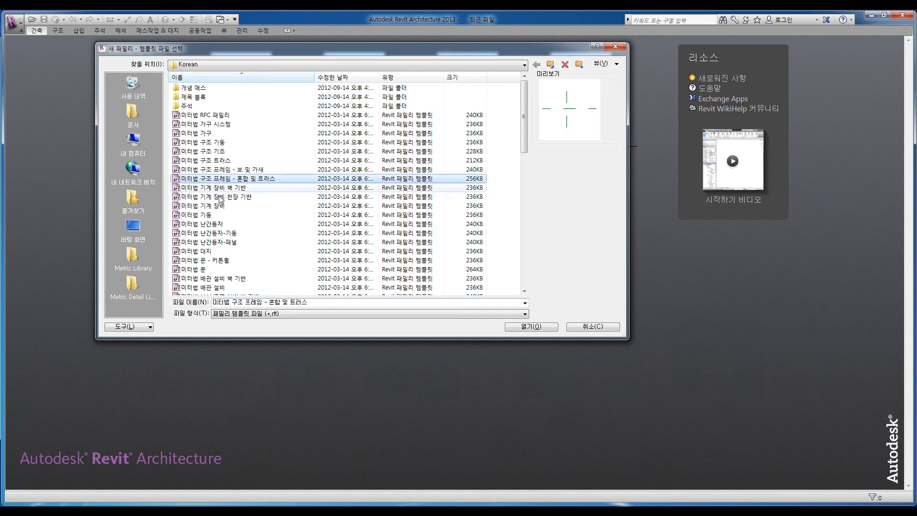
left_click_drag(282, 49, 281, 41)
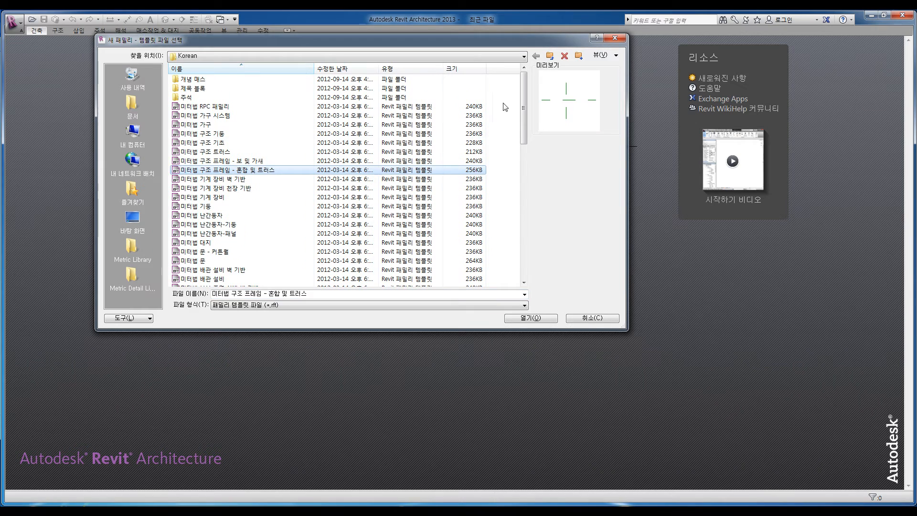
left_click_drag(522, 101, 515, 147)
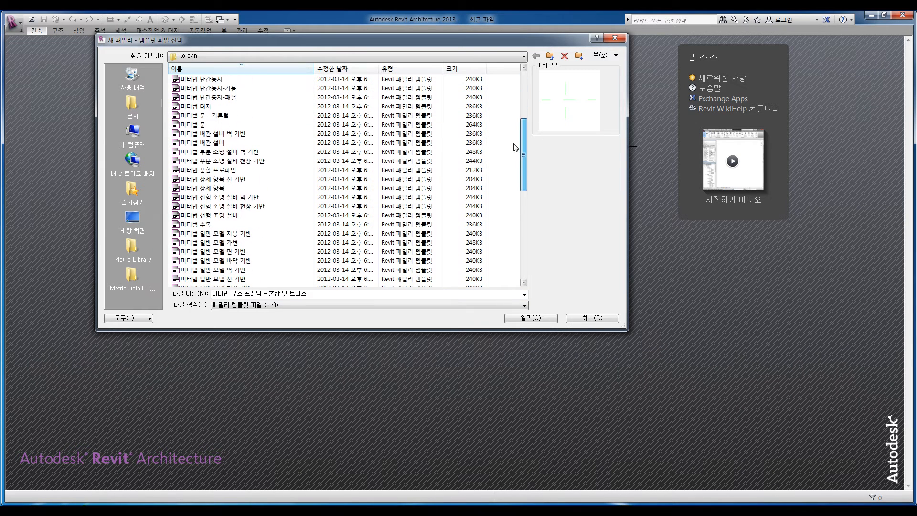
left_click(220, 170)
scroll(221, 208, "down", 5)
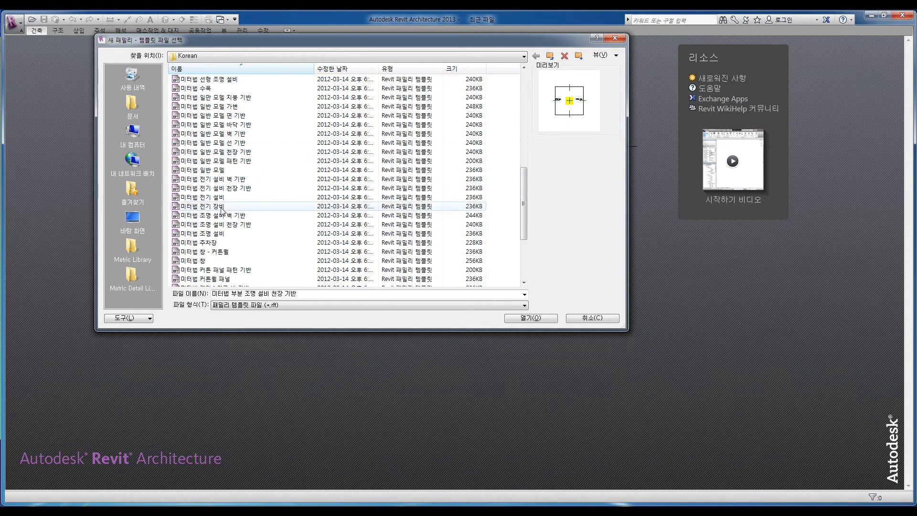
scroll(221, 211, "down", 1)
left_click(210, 233)
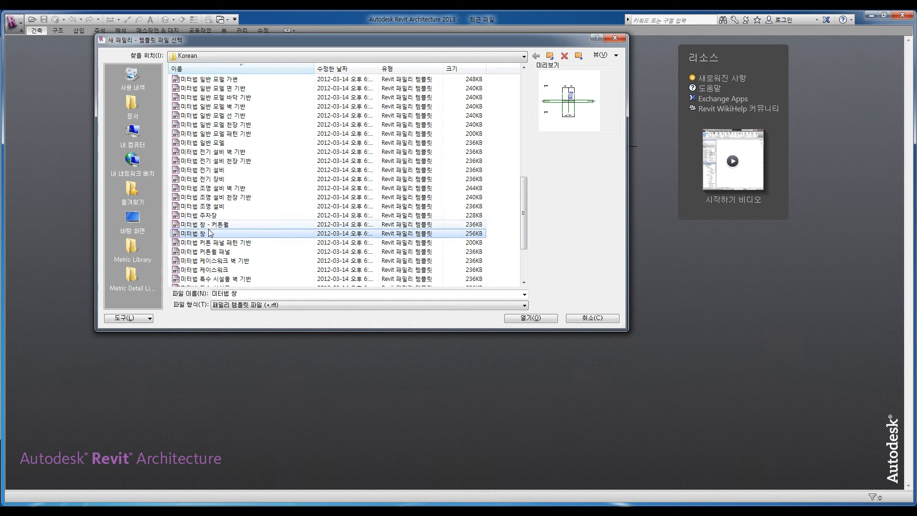
scroll(210, 233, "down", 2)
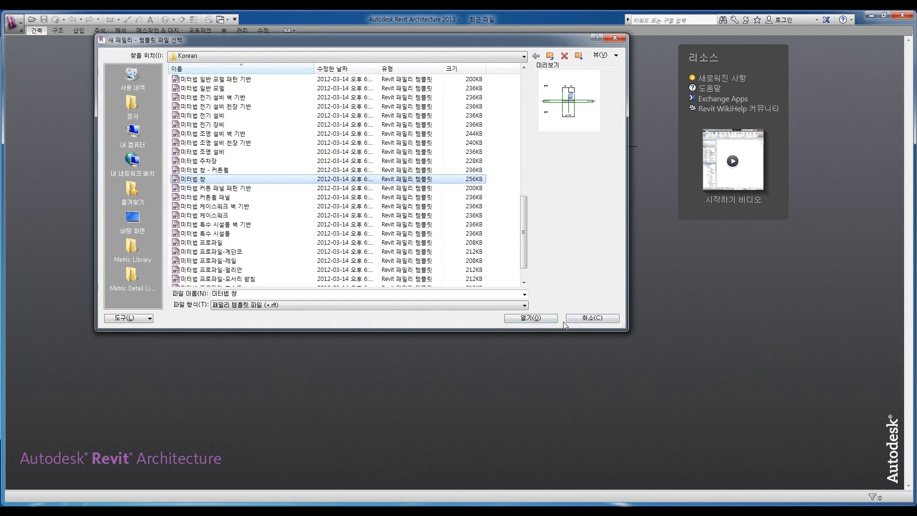
left_click(533, 319)
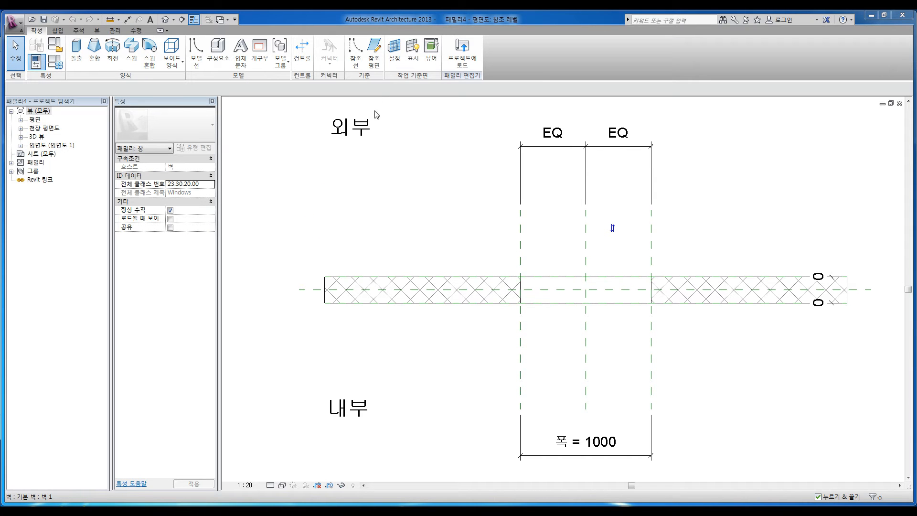
Draw two horizontal reference planes: one on the exterior side about 333 mm from the wall's center plane, another about 271 mm below it.
left_click(376, 69)
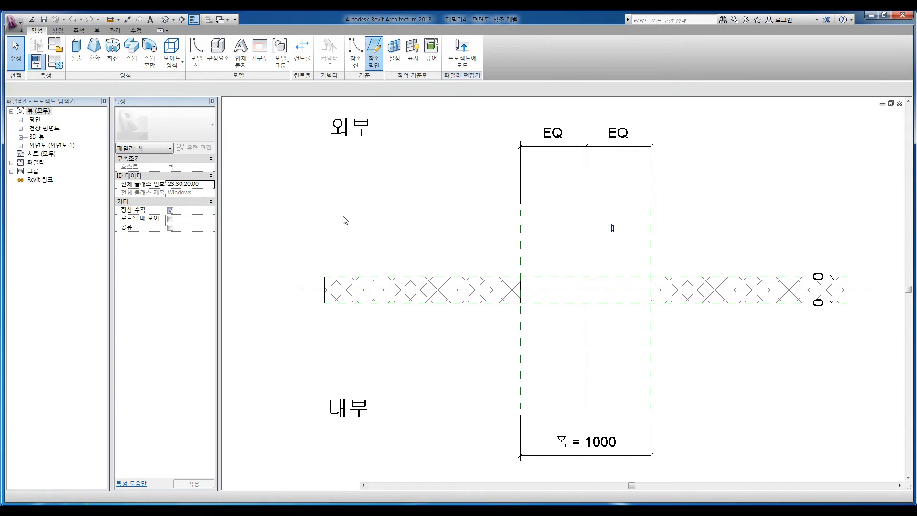
left_click(294, 247)
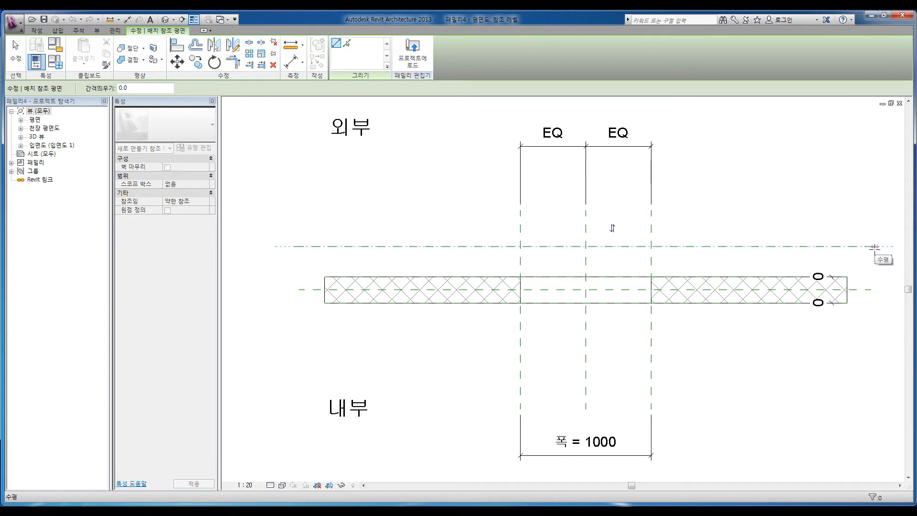
left_click(874, 247)
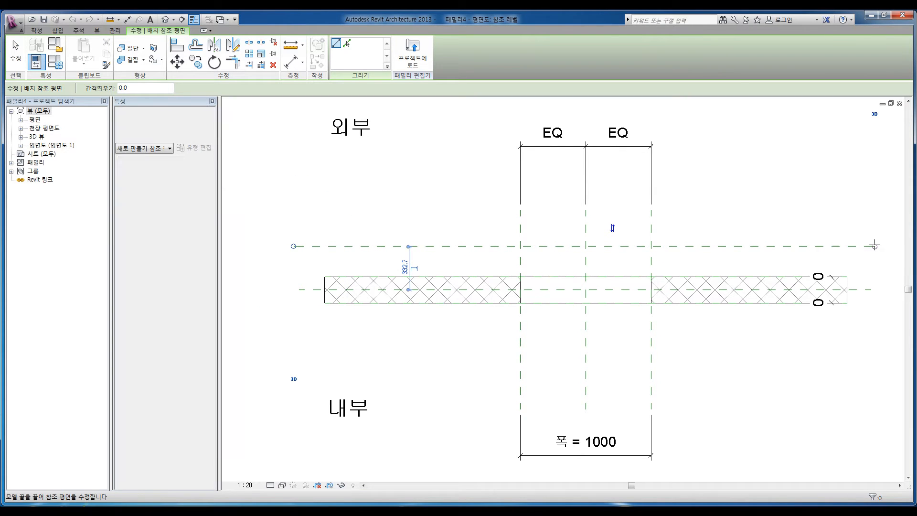
left_click(281, 282)
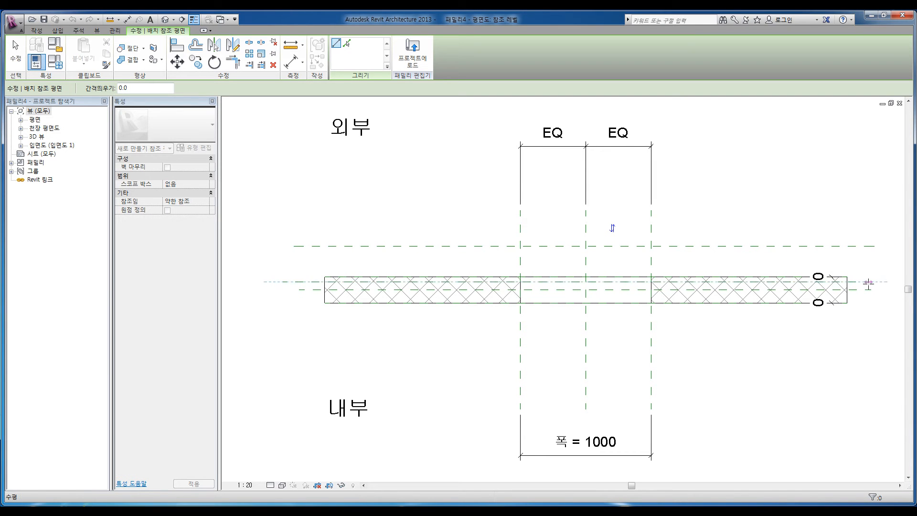
left_click(868, 284)
key("Escape")
key("Escape")
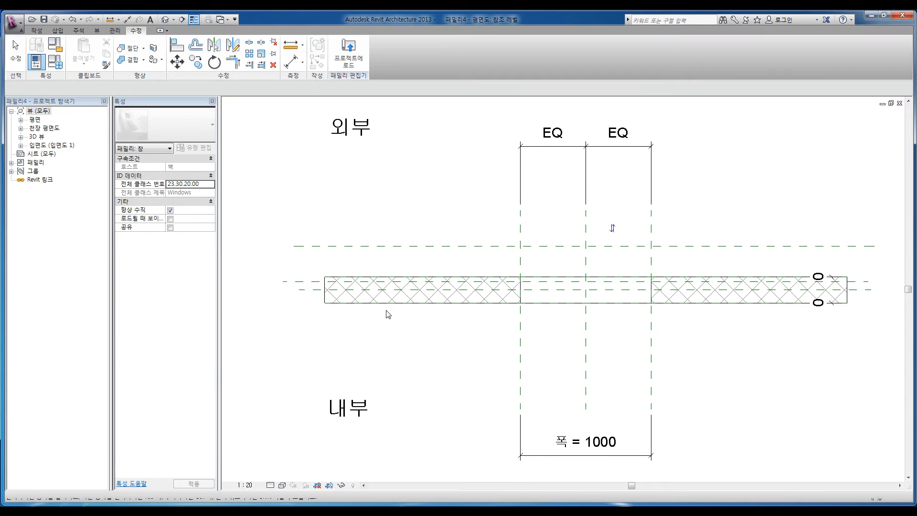
Name the new reference plane inside the wall, just above the center plane, CEN.
middle_click_drag(360, 321, 379, 320)
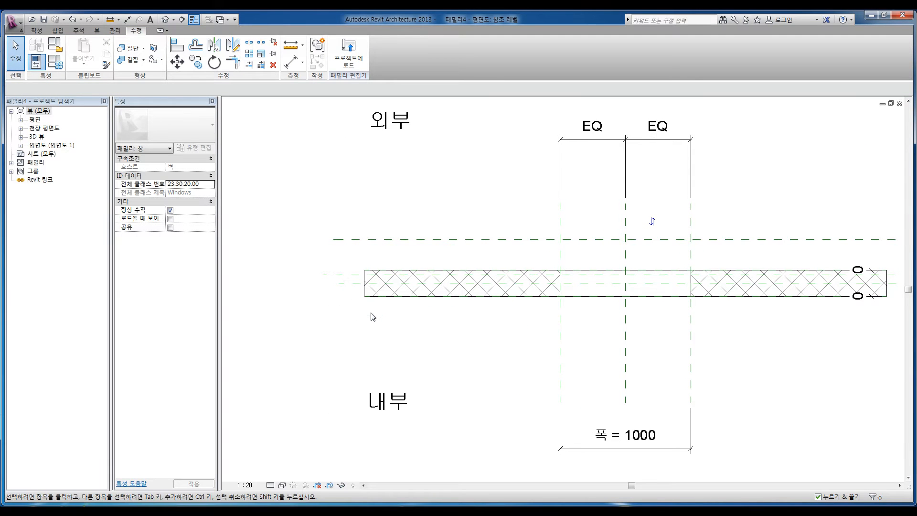
middle_click_drag(373, 318, 346, 327)
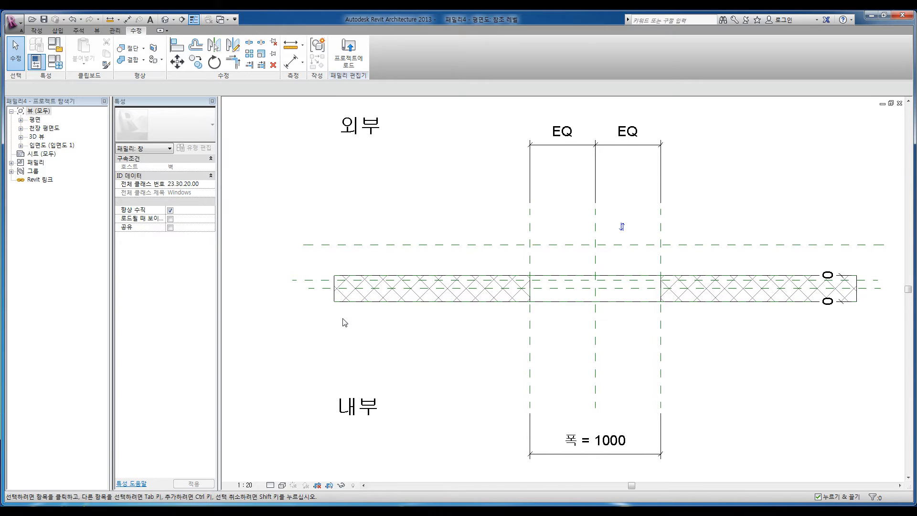
left_click(318, 290)
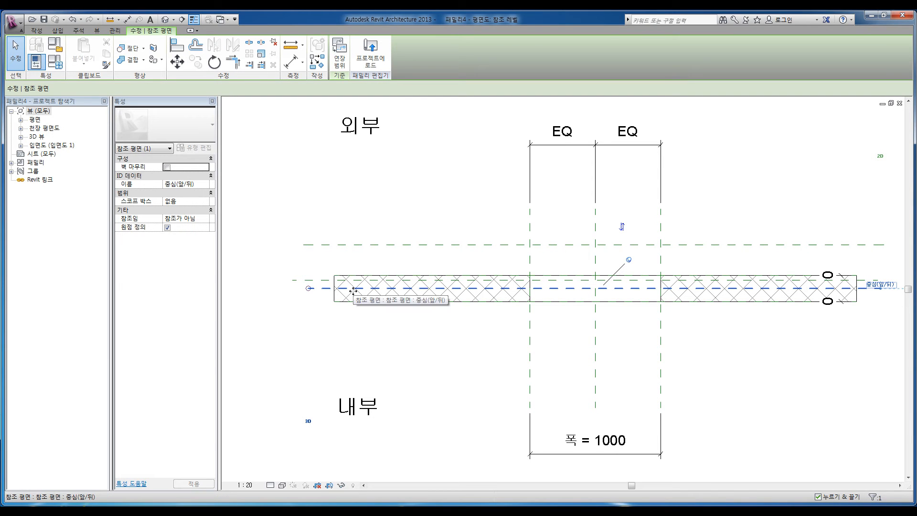
left_click(343, 336)
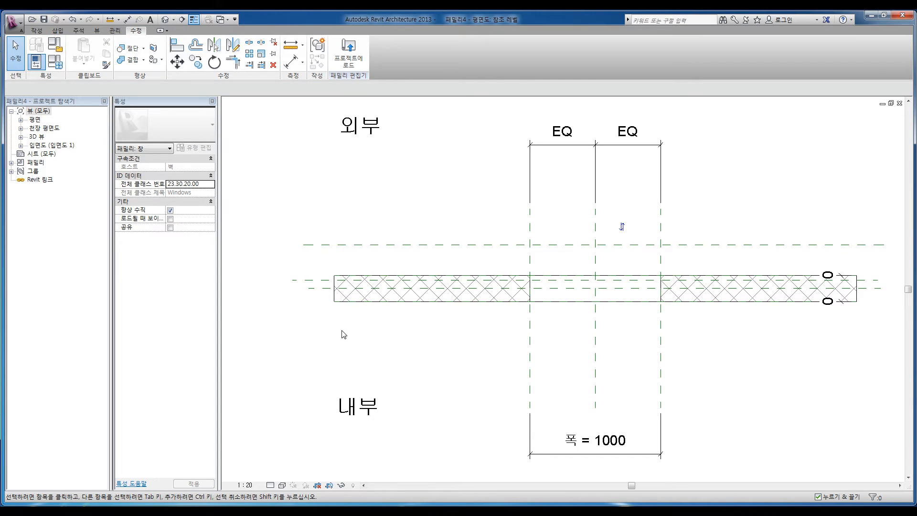
left_click(409, 280)
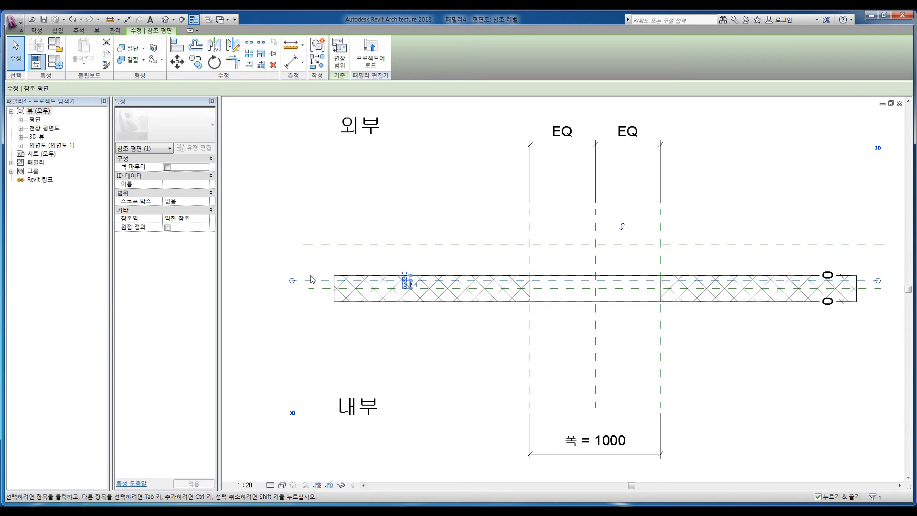
left_click(182, 184)
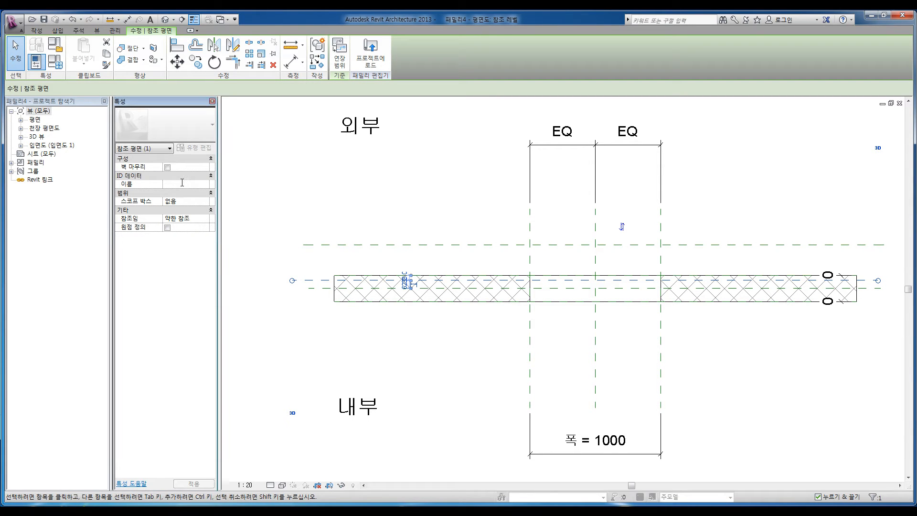
type("CEN")
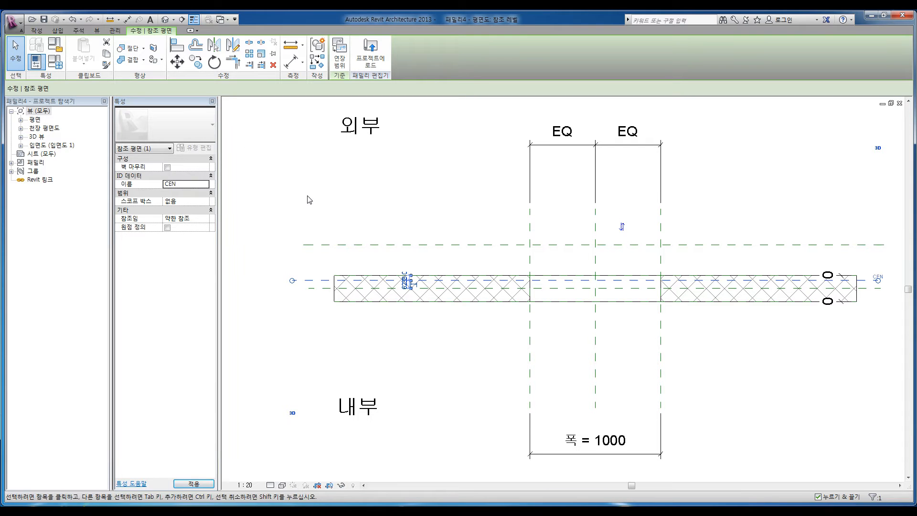
left_click(313, 210)
Name the new reference plane outside the wall on the exterior side CEN Ref.
left_click(309, 246)
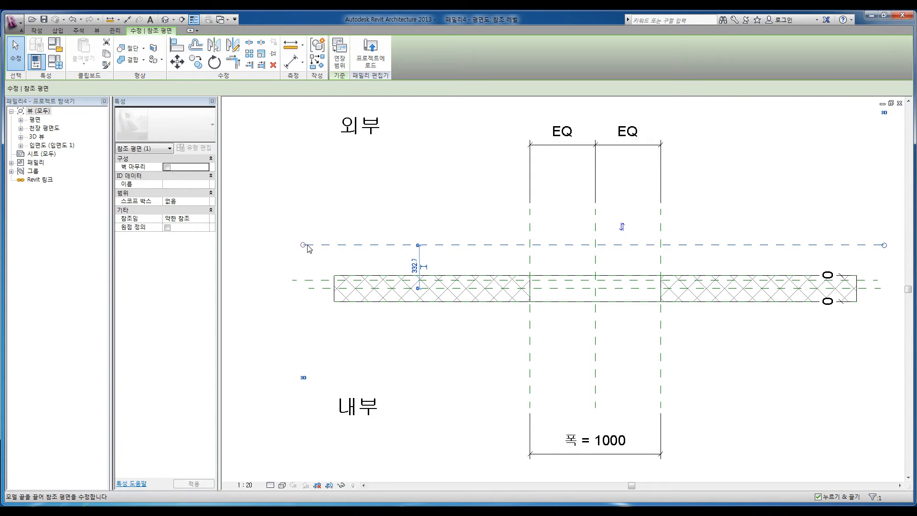
left_click(170, 184)
type("CEN Ref")
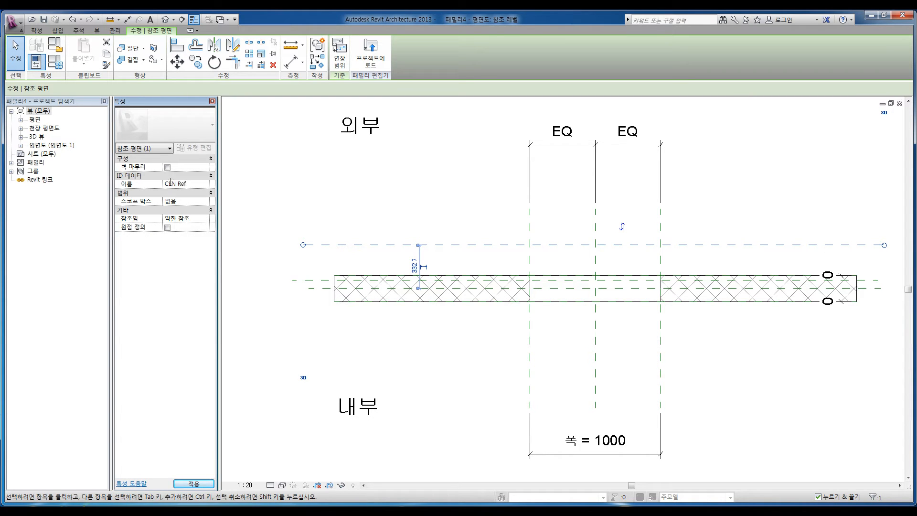
left_click(340, 210)
Place an aligned dimension between the CEN Ref plane and the 중심(앞/뒤) center plane, beyond the wall's left end.
middle_click_drag(330, 221, 330, 212)
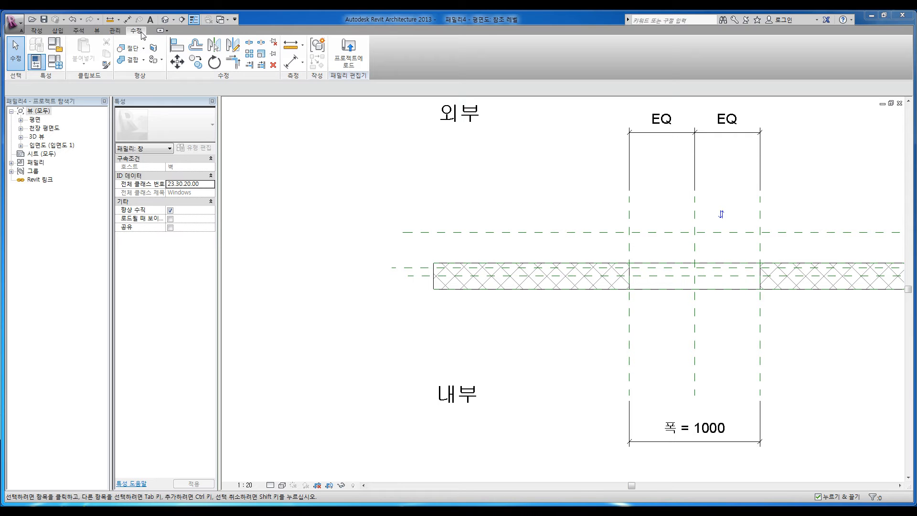
left_click(291, 61)
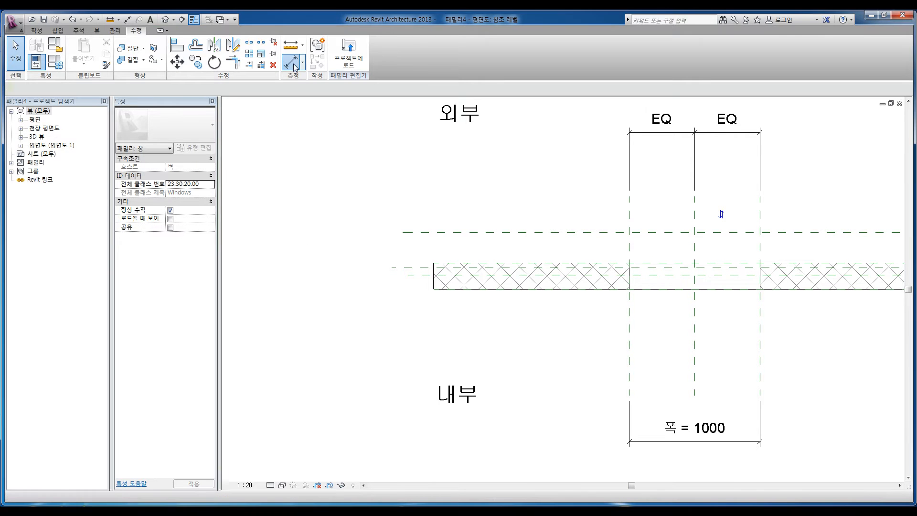
left_click(401, 233)
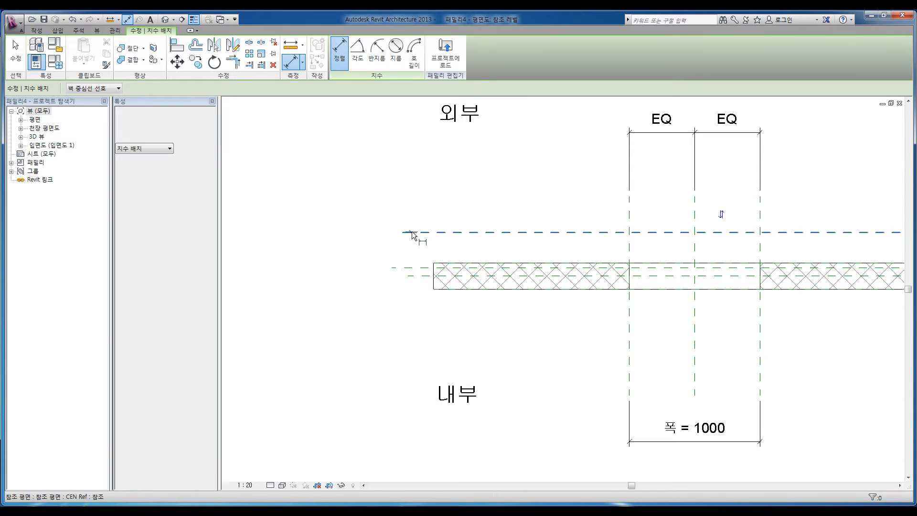
left_click(406, 276)
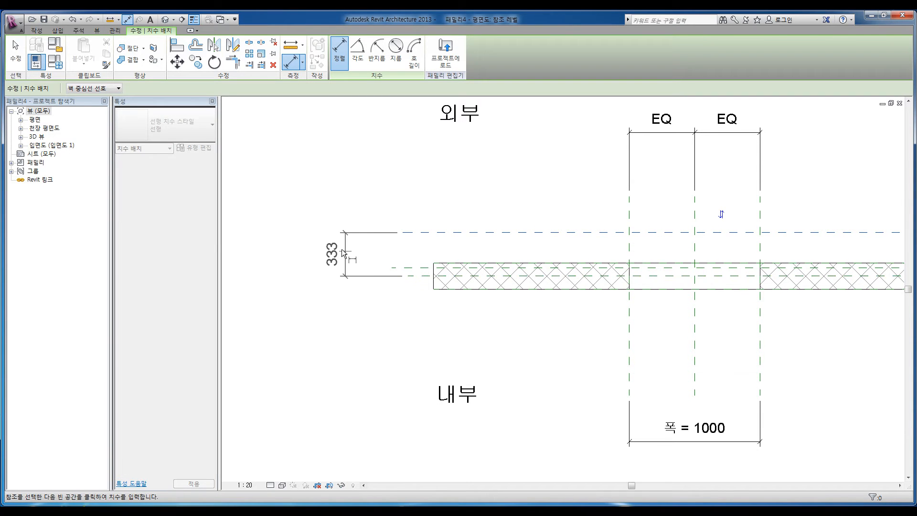
left_click(342, 249)
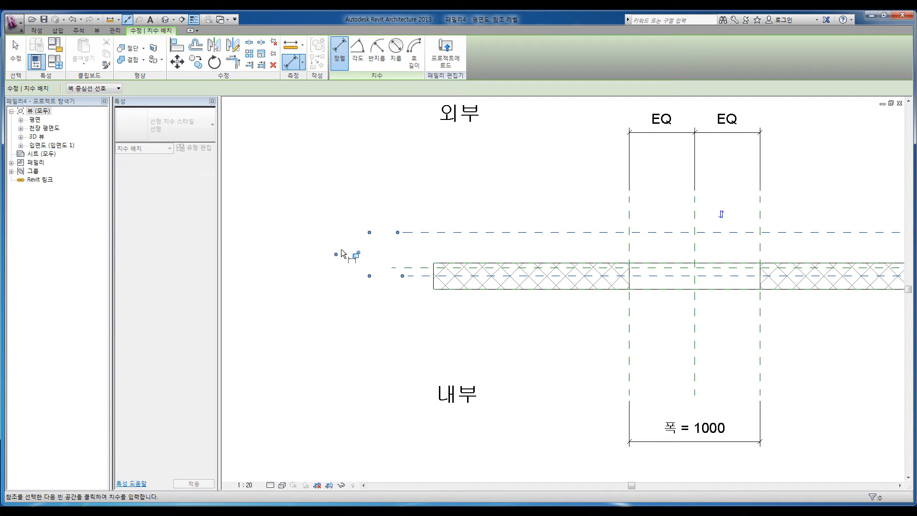
Place a second aligned dimension between the CEN Ref and CEN planes, inside the first dimension.
left_click(414, 234)
left_click(410, 267)
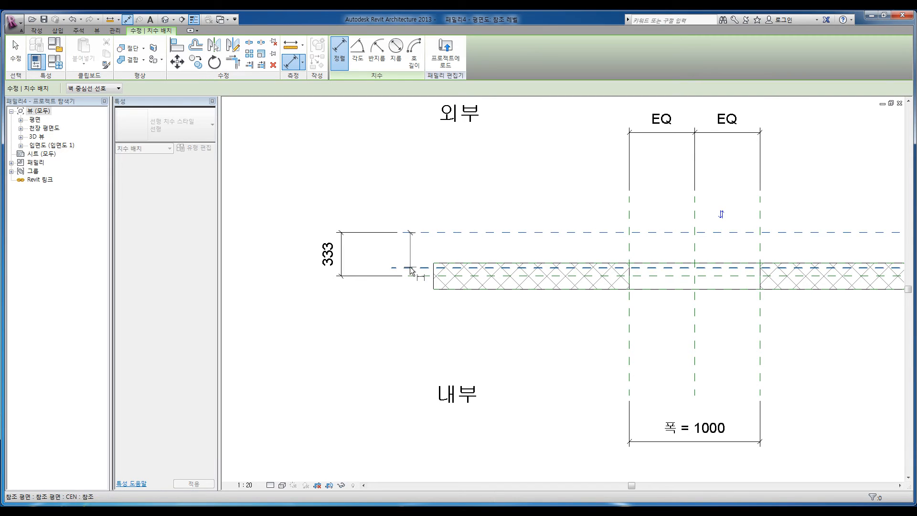
left_click(380, 247)
key("Escape")
key("Escape")
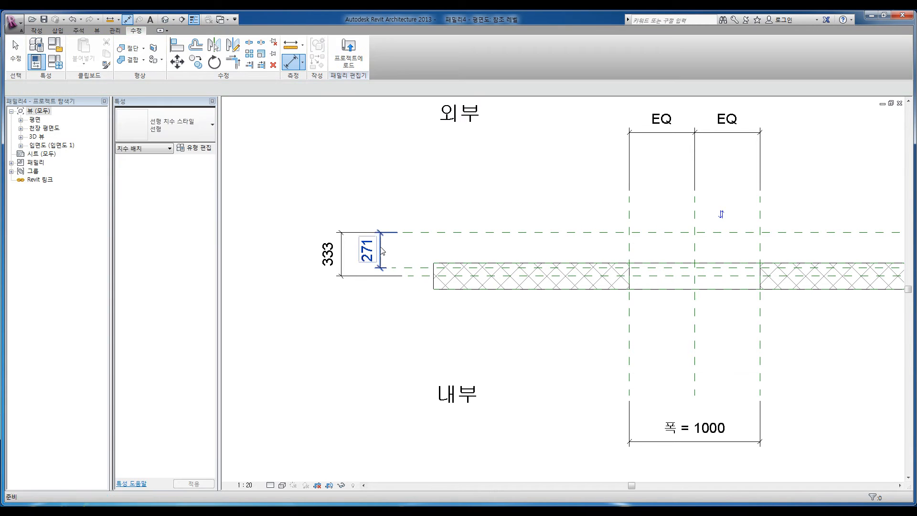
Label the inner dimension between the CEN Ref and CEN planes with a new family type parameter named A.
left_click(342, 248)
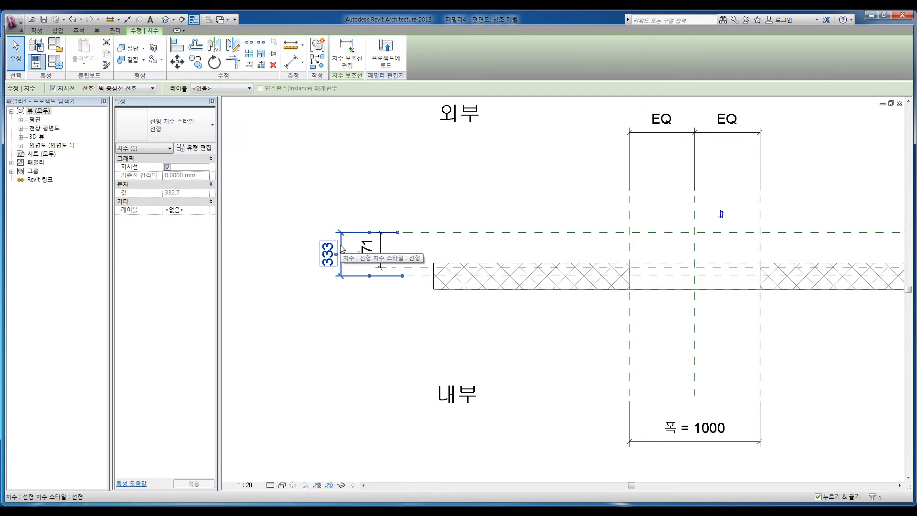
left_click(352, 217)
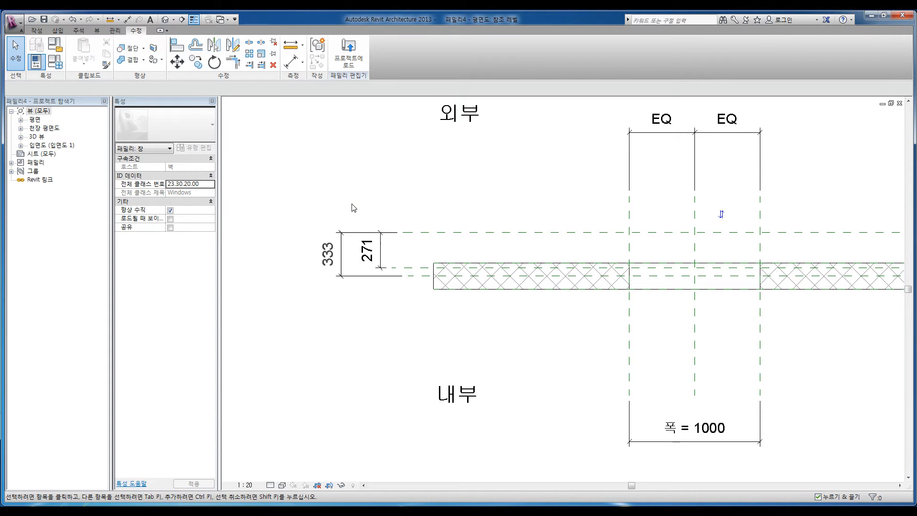
left_click(382, 248)
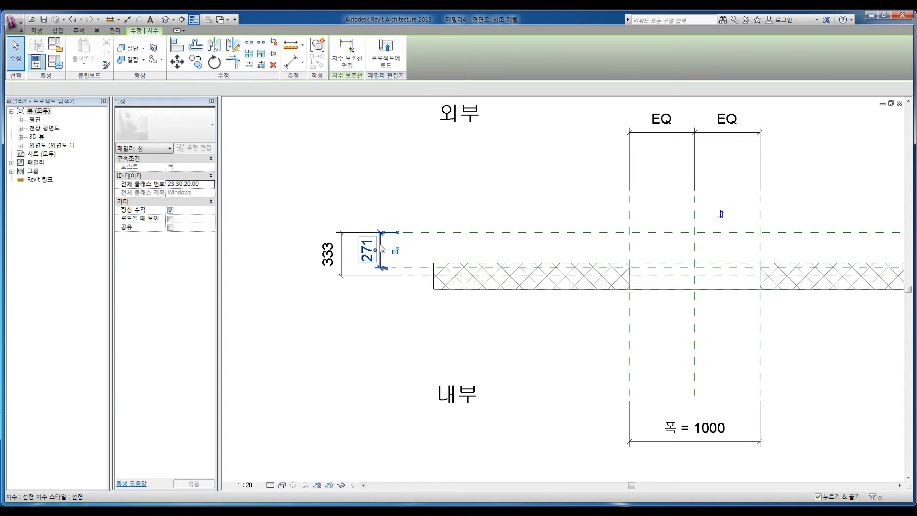
left_click(240, 89)
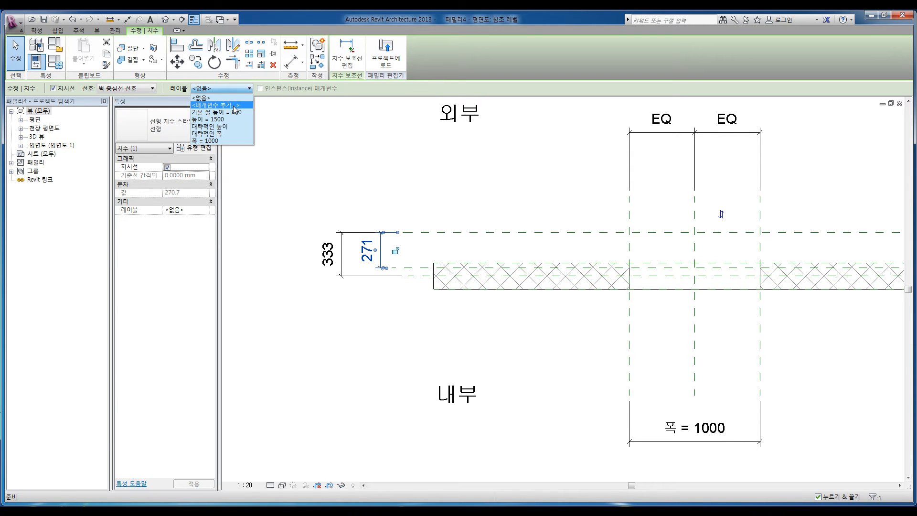
left_click(234, 105)
left_click_drag(273, 84, 517, 101)
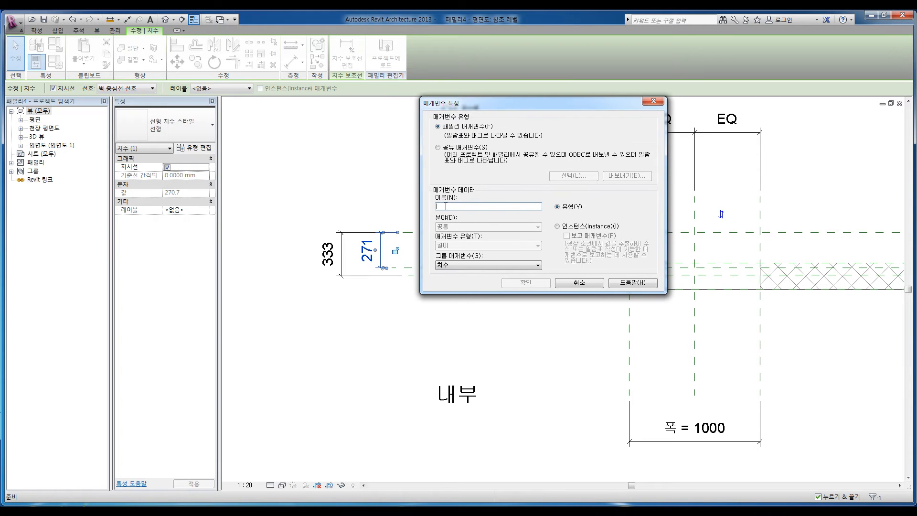
type("A")
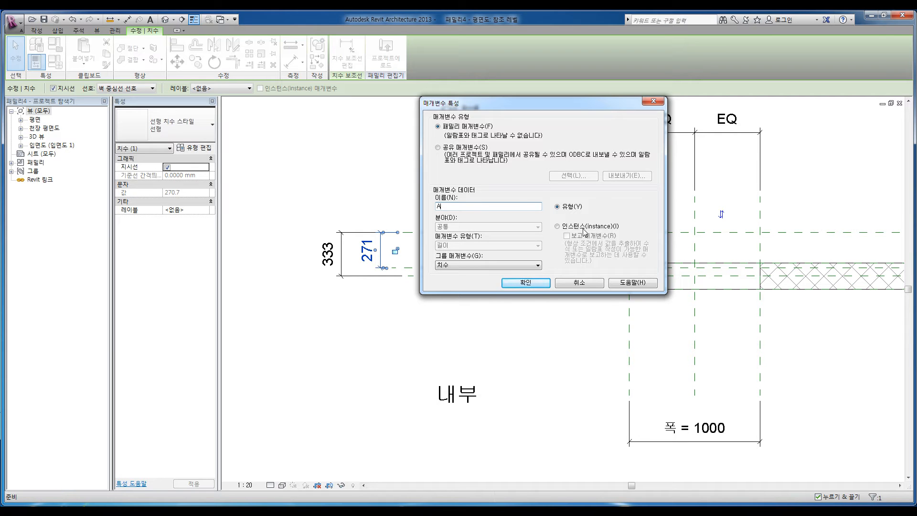
left_click(526, 283)
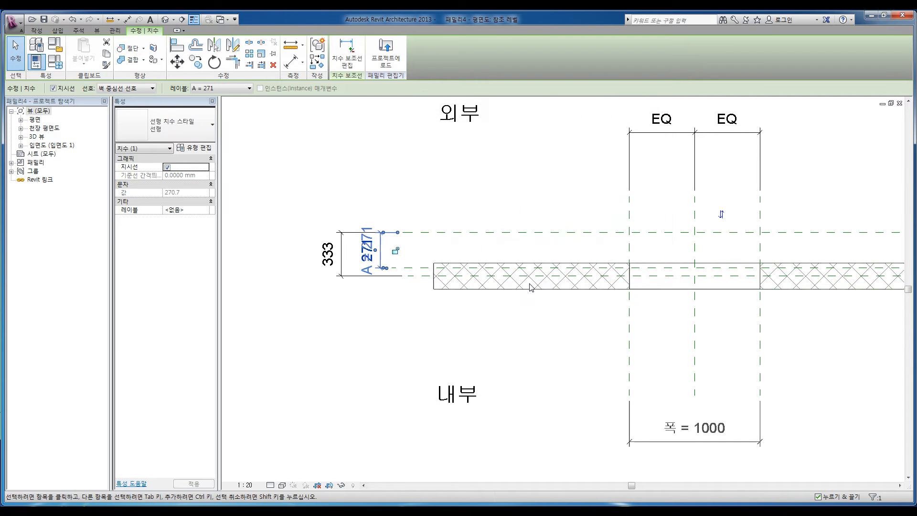
Label the outer dimension between the CEN Ref plane and the center plane with a new family type parameter named B.
left_click(439, 319)
left_click(341, 259)
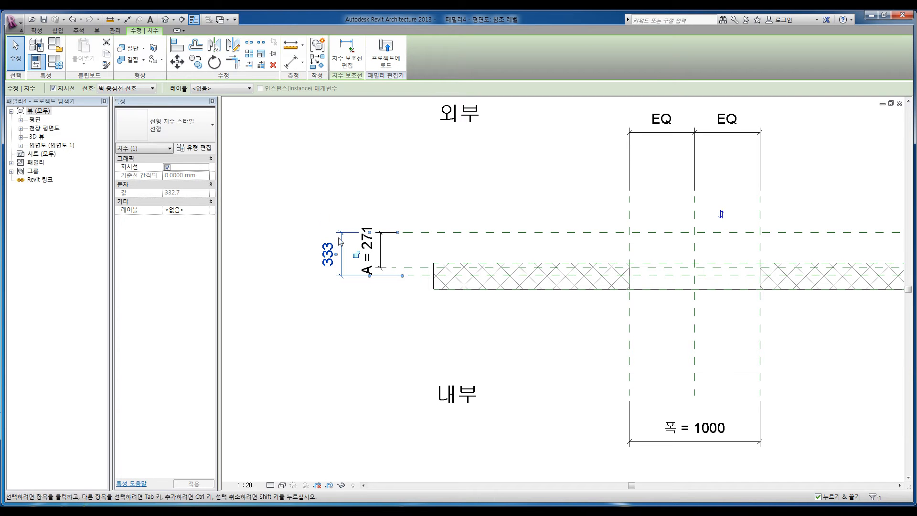
left_click(220, 89)
left_click(220, 106)
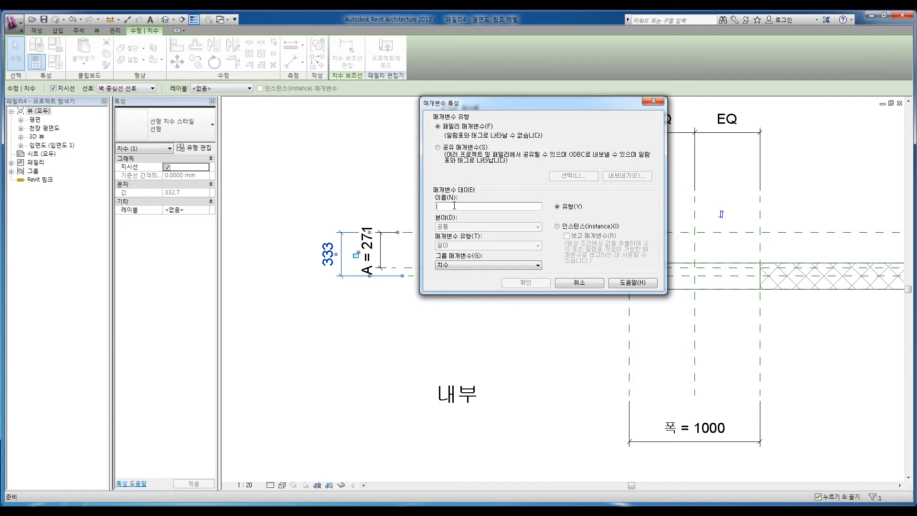
type("B")
left_click(516, 282)
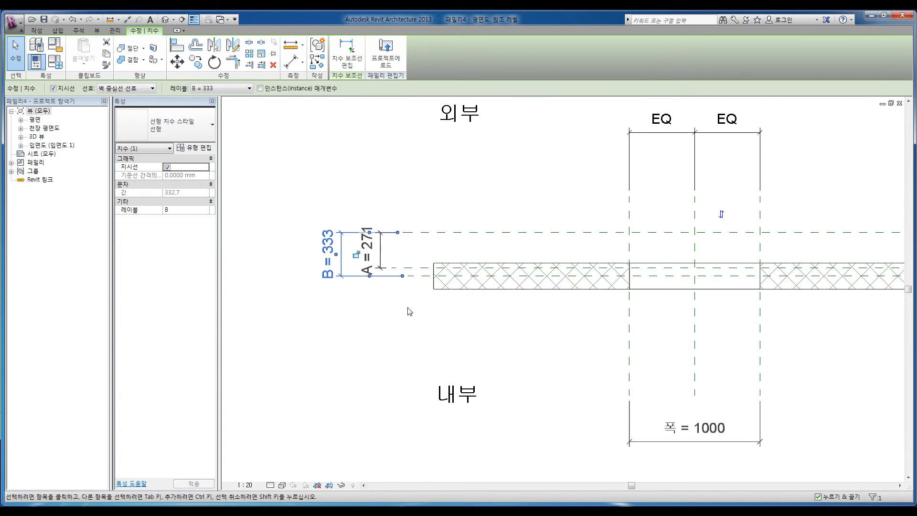
left_click(407, 310)
middle_click_drag(389, 296, 383, 291)
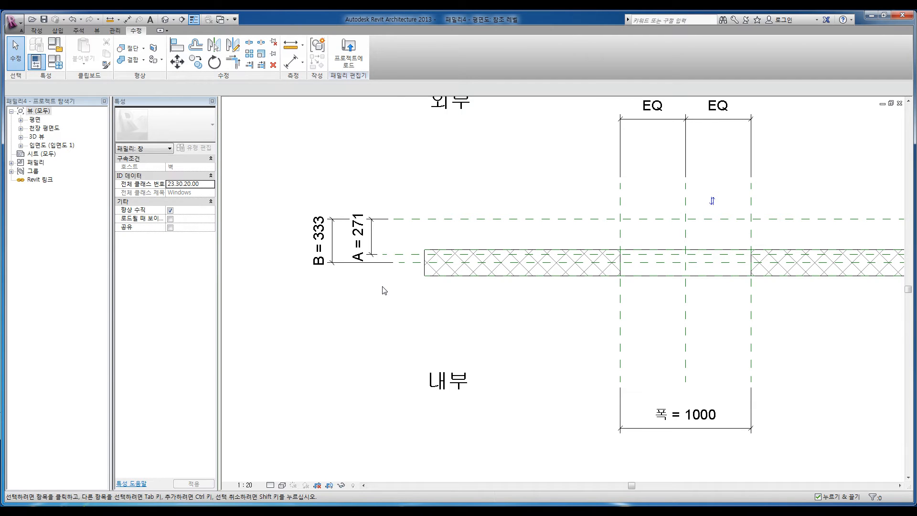
Open the family types and enlarge the dialog to review the A and B parameters.
left_click(57, 67)
left_click_drag(141, 102, 463, 114)
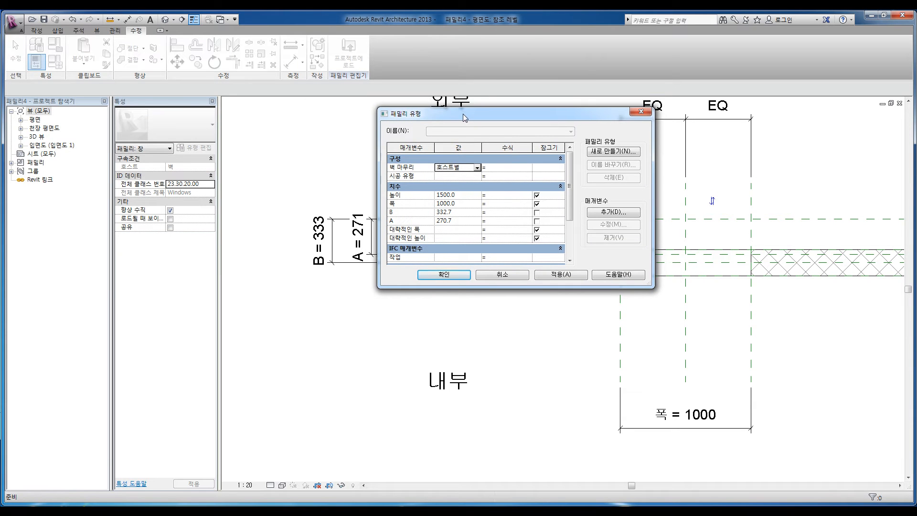
left_click(503, 221)
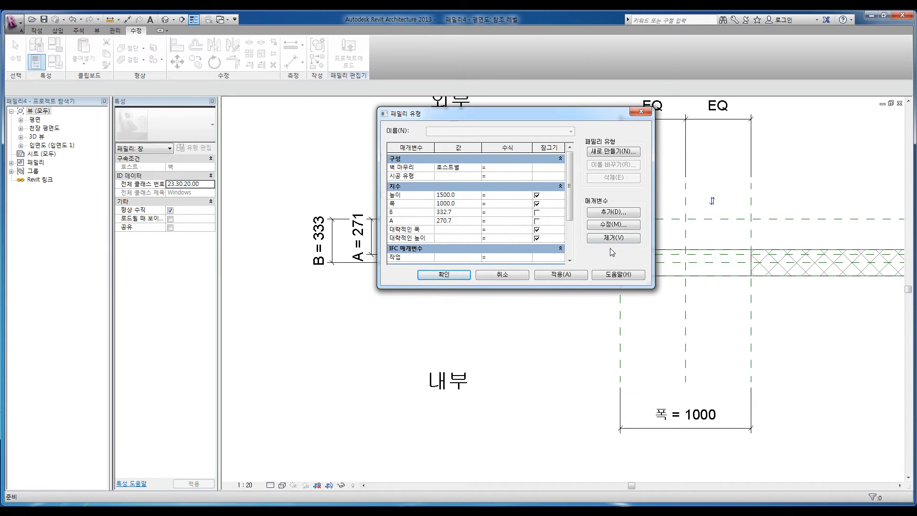
left_click_drag(654, 286, 797, 376)
left_click_drag(563, 148, 537, 148)
left_click_drag(517, 116, 477, 109)
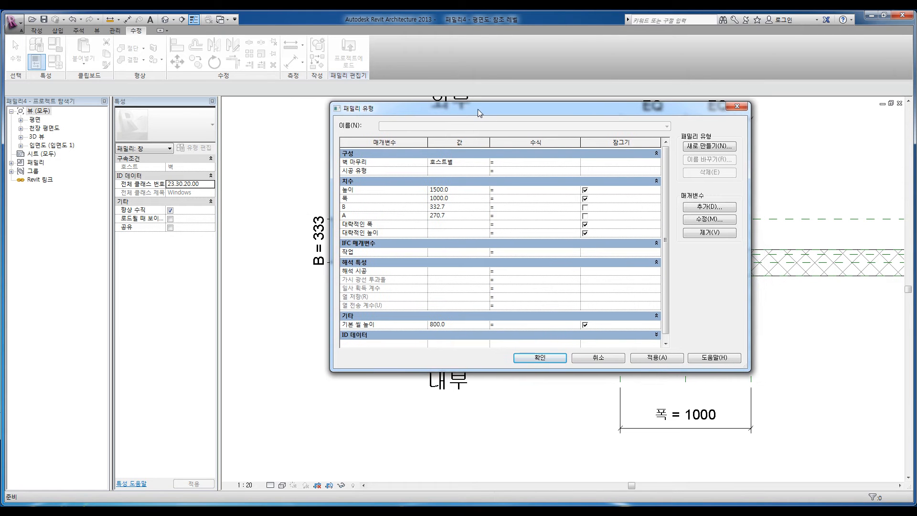
left_click(360, 216)
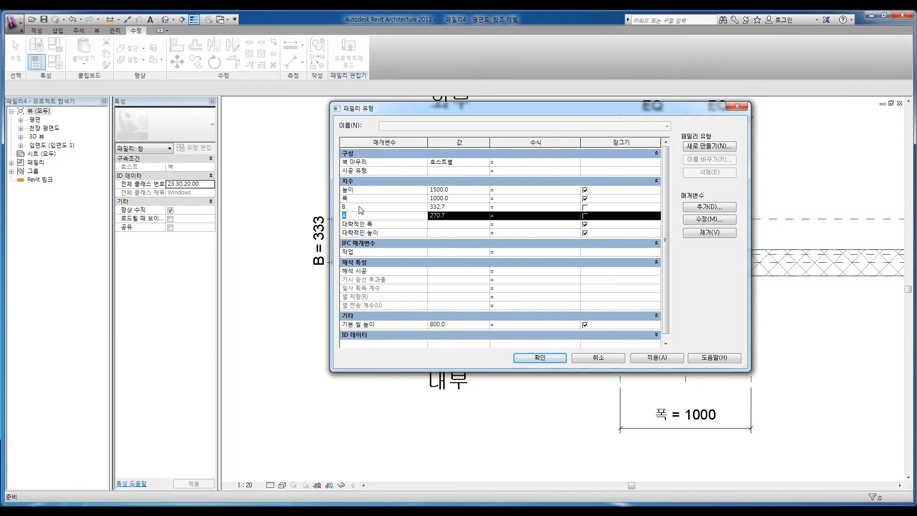
left_click(359, 207)
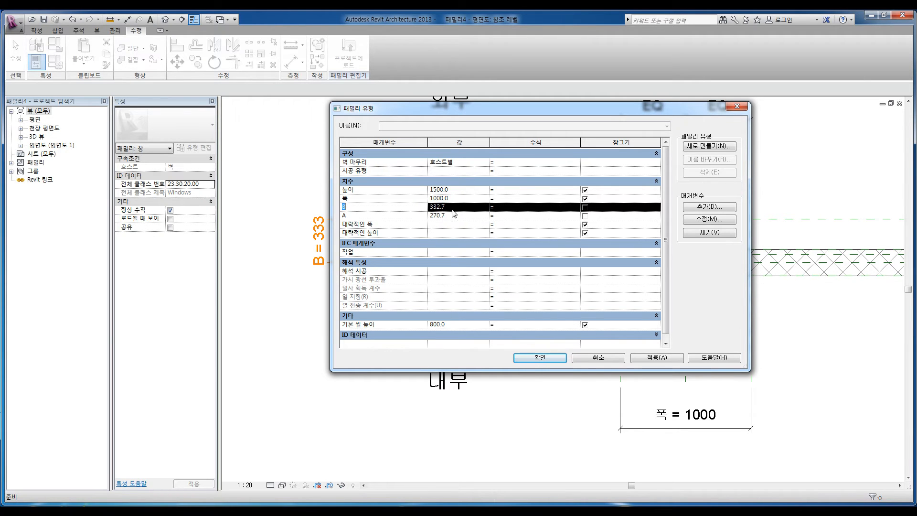
Add a family type parameter named 중심 이동 of type length (길이), grouped under dimensions (치수).
left_click(698, 207)
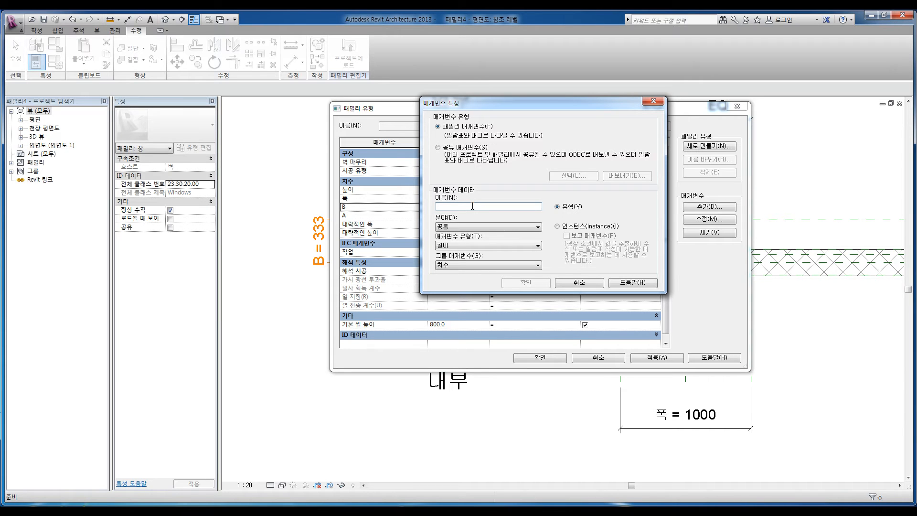
type("폭")
type("심 이름")
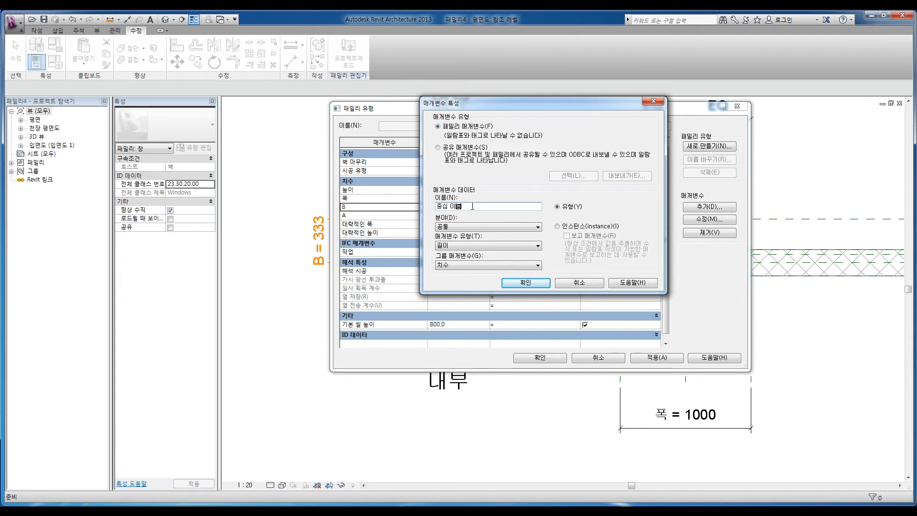
left_click(526, 282)
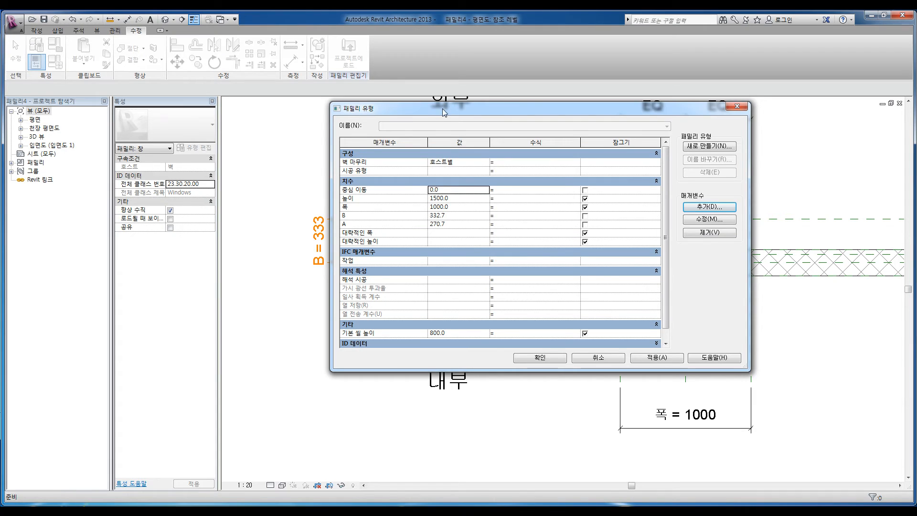
Give parameter A the formula abs(중심 이동 * 1).
left_click_drag(443, 108, 416, 103)
left_click(476, 220)
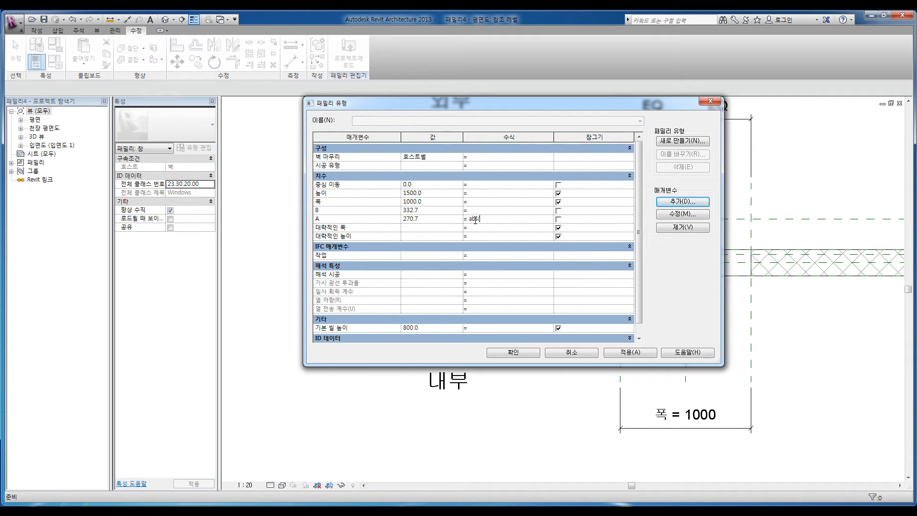
type("wn")
type("중심 이동 * 1")
Give parameter B the formula A + (중심 이동 * 1) and apply it to the family.
left_click(476, 210)
type("A")
type("ㅈ심 이동")
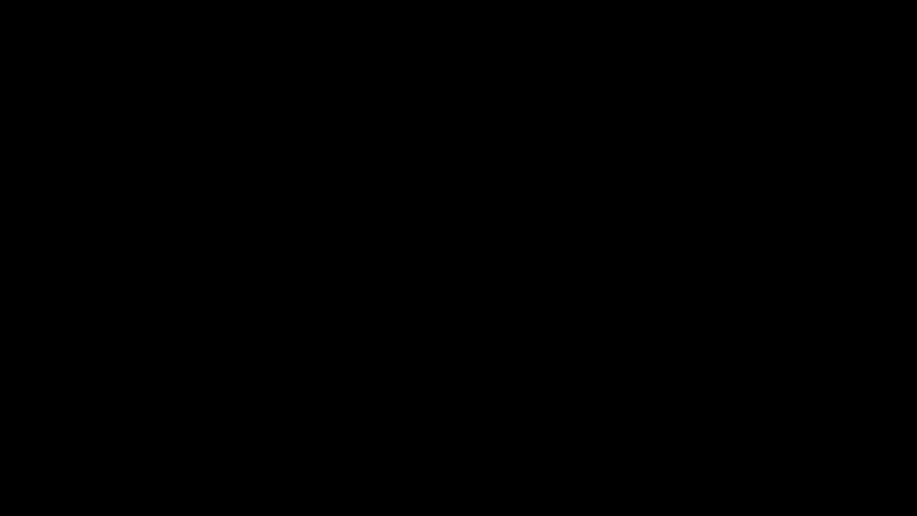
type("+")
left_click_drag(411, 101, 153, 86)
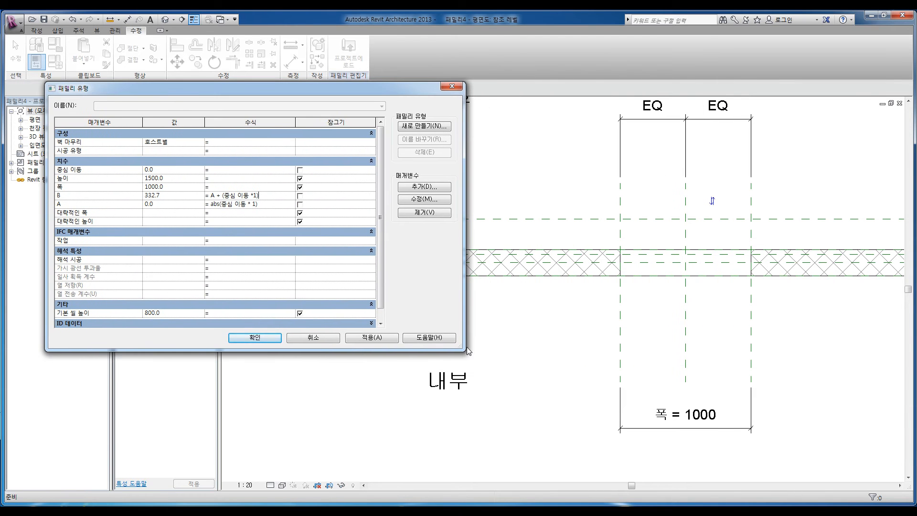
left_click_drag(464, 346, 414, 306)
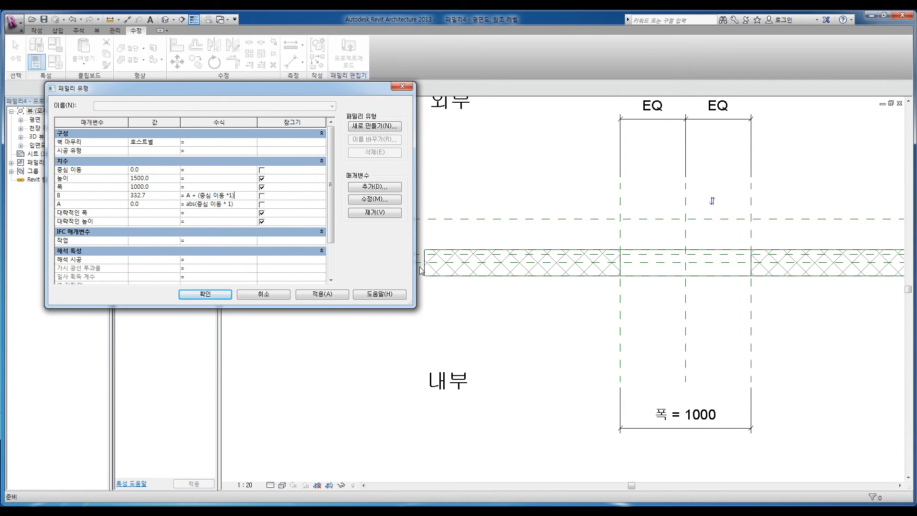
left_click_drag(244, 85, 742, 209)
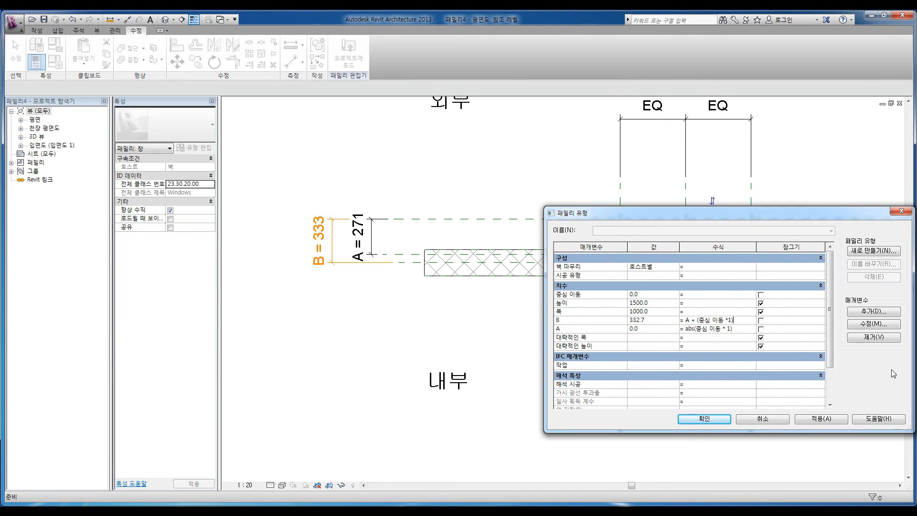
left_click(832, 418)
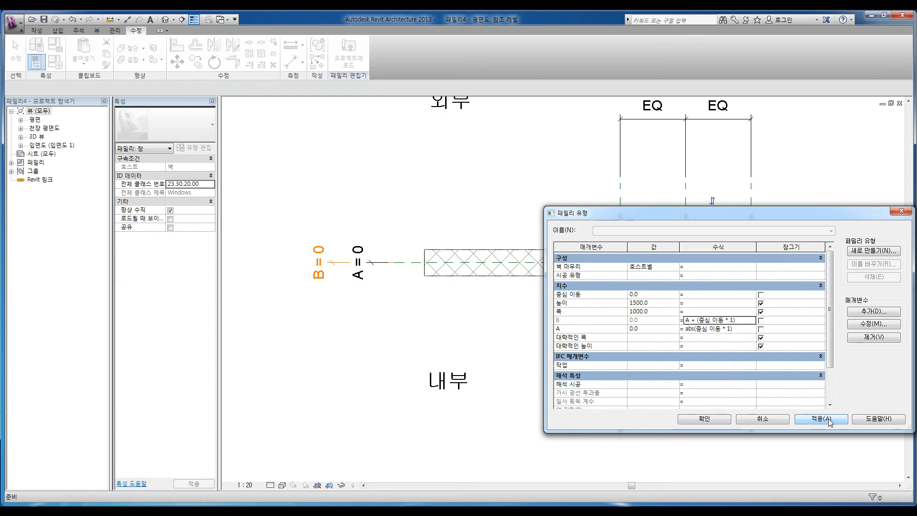
Set 중심 이동 to 100 and apply it, keeping the wall and both dimensions in view.
left_click_drag(664, 213, 276, 291)
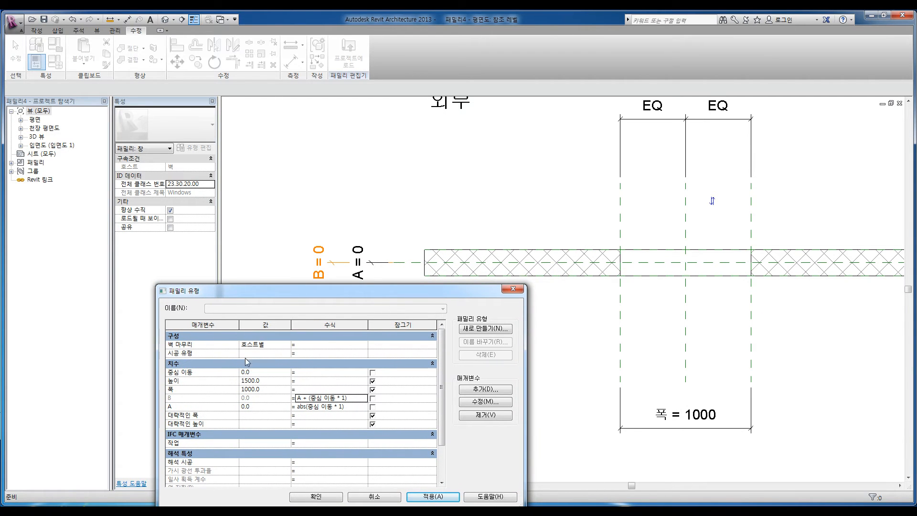
left_click_drag(338, 292, 302, 312)
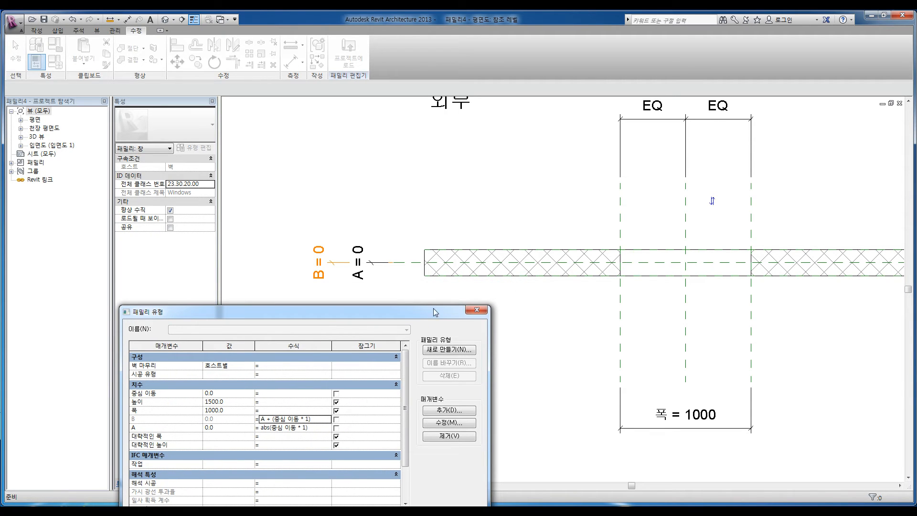
left_click_drag(422, 309, 422, 297)
left_click(228, 393)
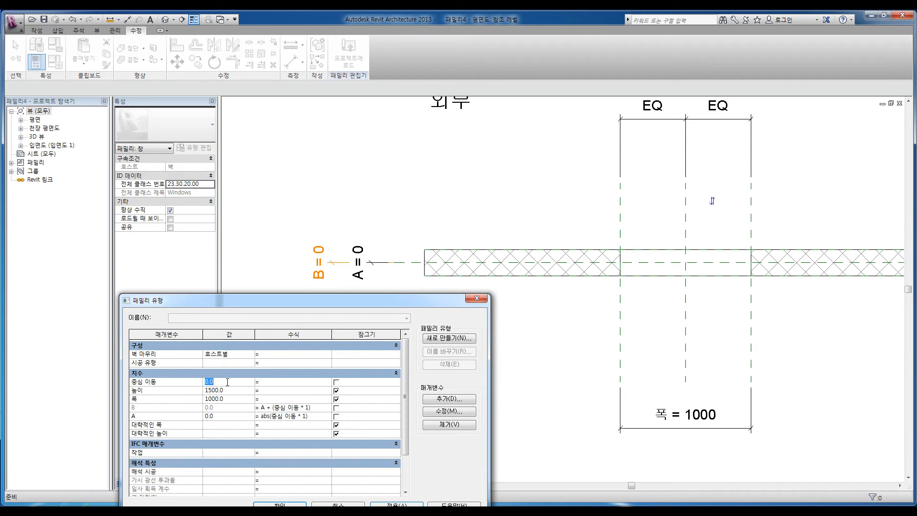
type("100")
left_click_drag(332, 301, 322, 295)
left_click(386, 501)
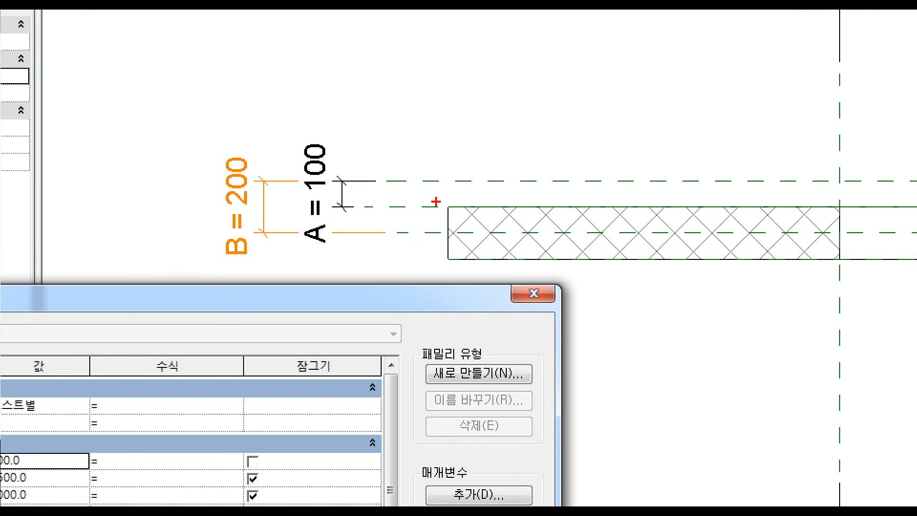
mouse_move(425, 238)
left_mouse_down()
mouse_move(426, 231)
mouse_move(425, 243)
left_mouse_up()
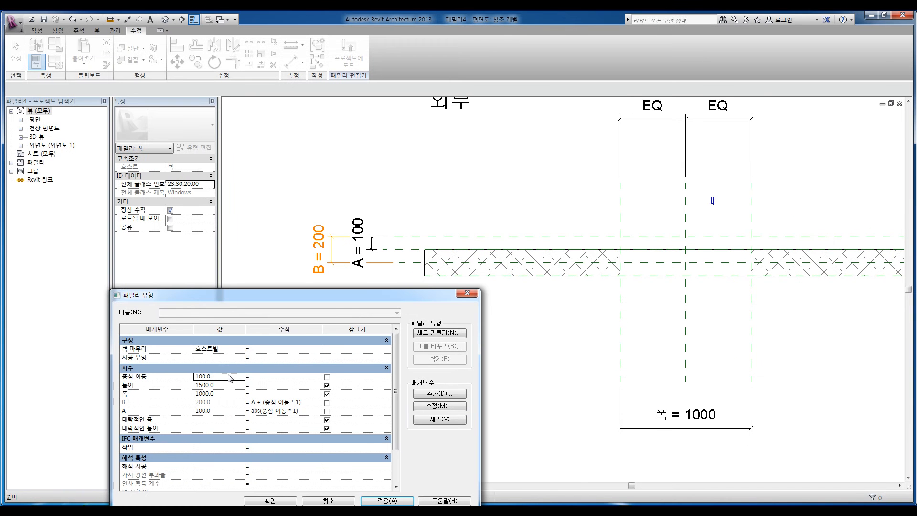
Set 중심 이동 to 200 and apply it to the family.
double_click(230, 379)
type("200")
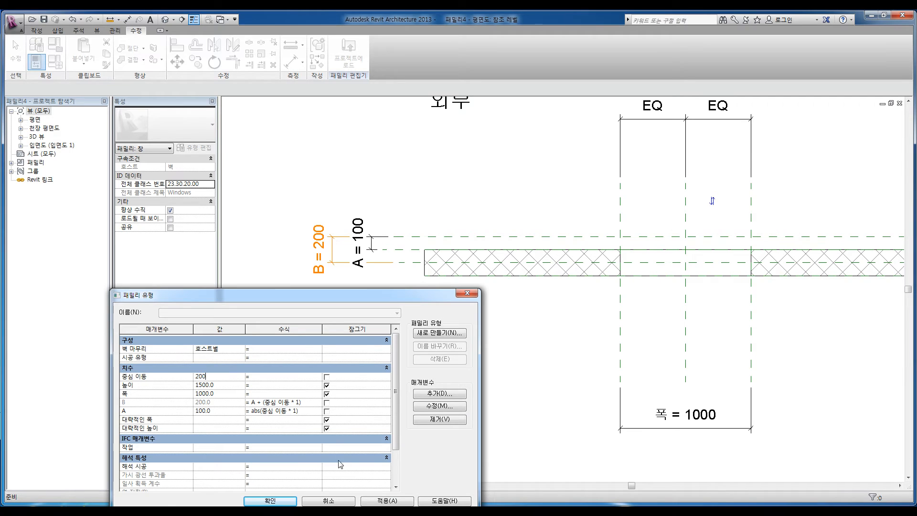
left_click(382, 500)
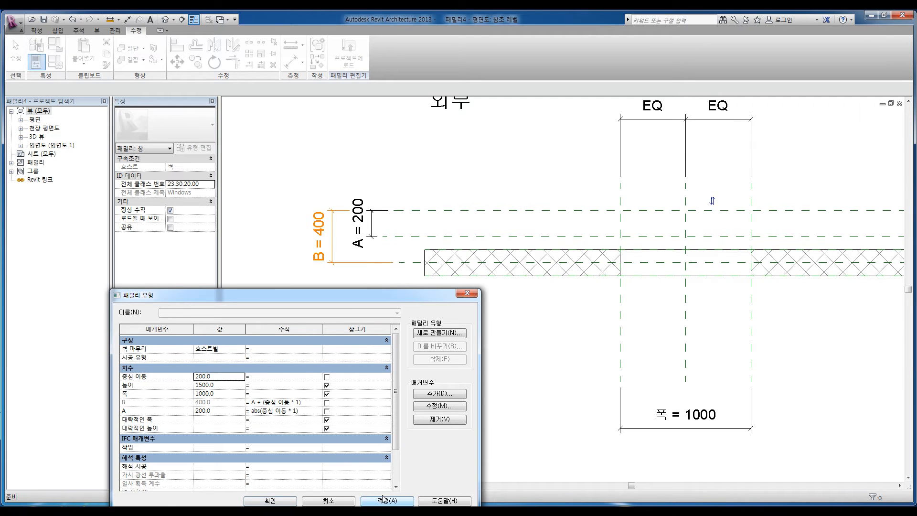
Change the 중심 이동 value to -200, apply it, and move the dialog aside to check the reference planes.
left_click(217, 376)
left_click(197, 375)
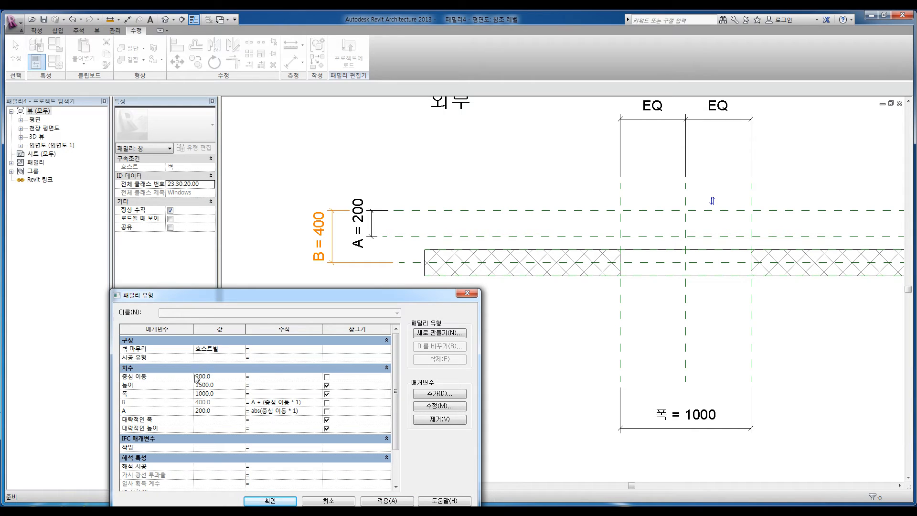
type("-")
left_click(382, 501)
left_click_drag(360, 296, 309, 317)
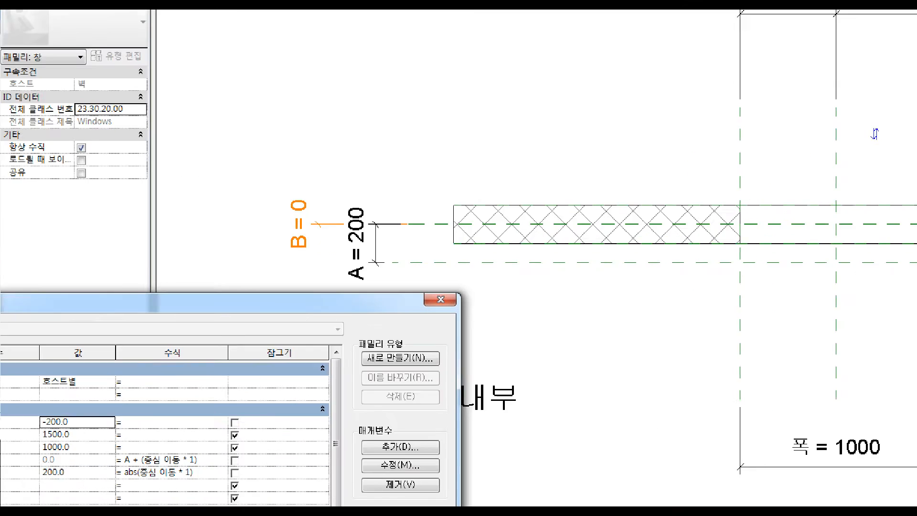
left_click_drag(438, 204, 427, 220)
left_click_drag(438, 259, 433, 274)
left_click_drag(438, 194, 441, 274)
left_click_drag(432, 210, 423, 219)
left_click_drag(391, 310, 396, 186)
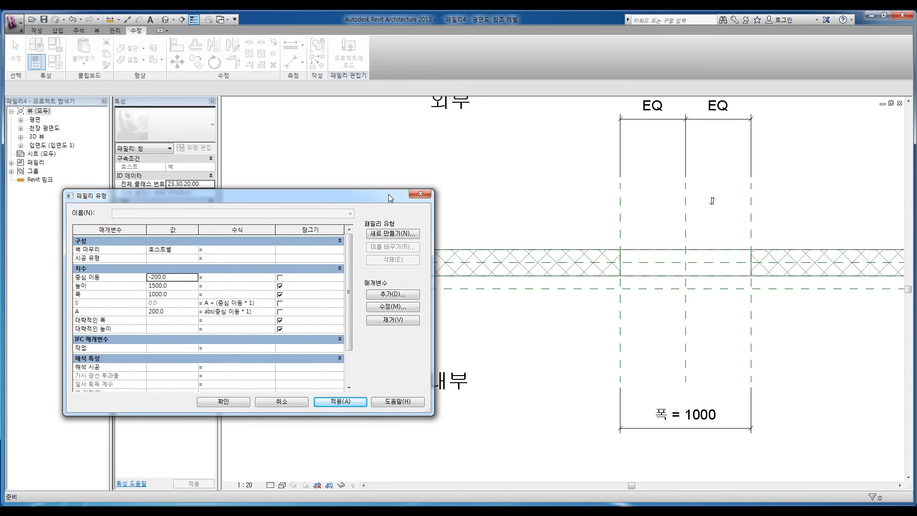
Set the 중심 이동 parameter to 200, apply it, and close the family types dialog.
key("ctrl+1")
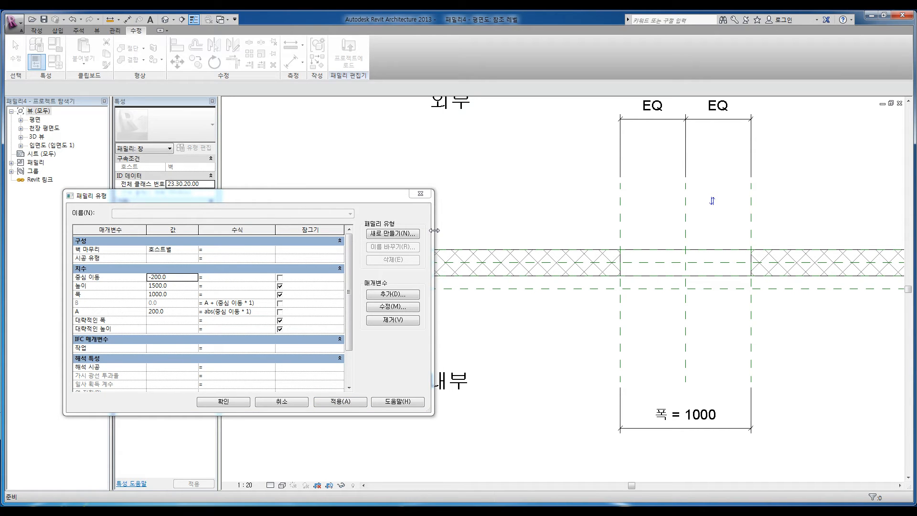
left_click(181, 278)
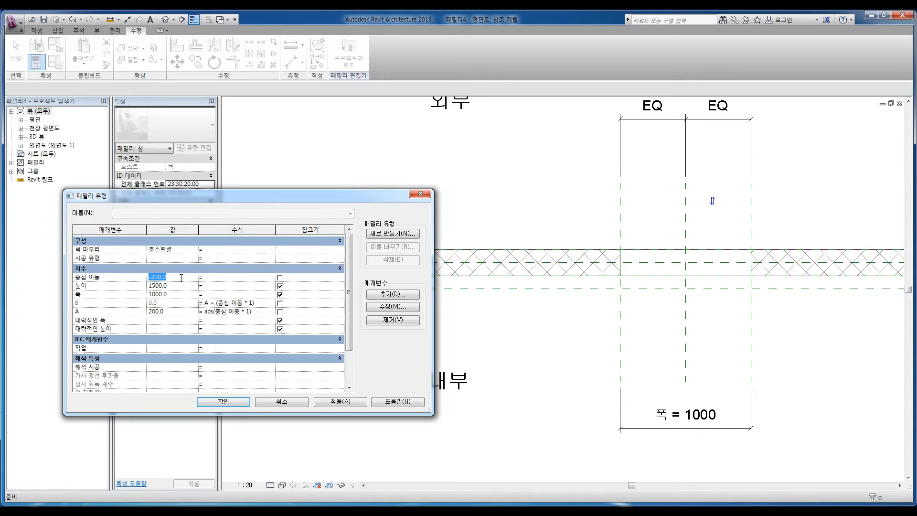
type("200")
left_click(316, 402)
left_click(236, 403)
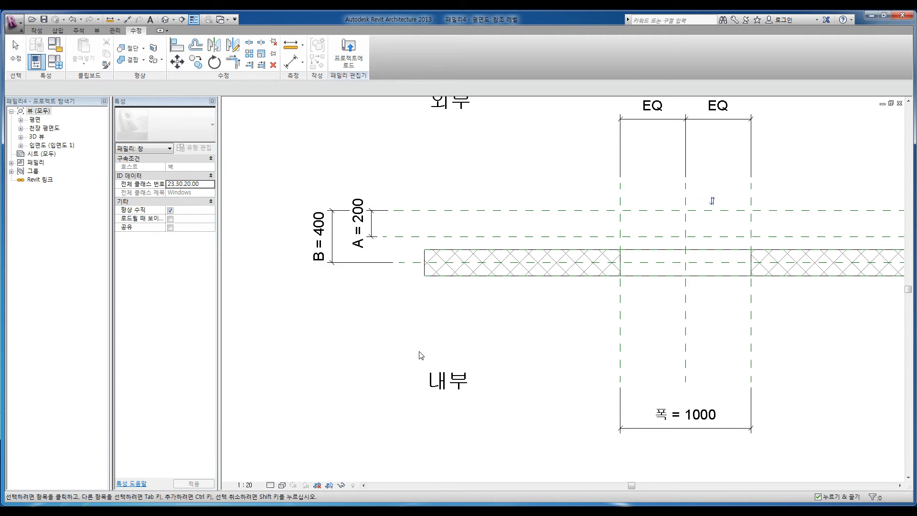
Check the reference plane nearest the wall, make reference plane CEN the work plane, and open the 내부 elevation view.
middle_click_drag(403, 310, 382, 323)
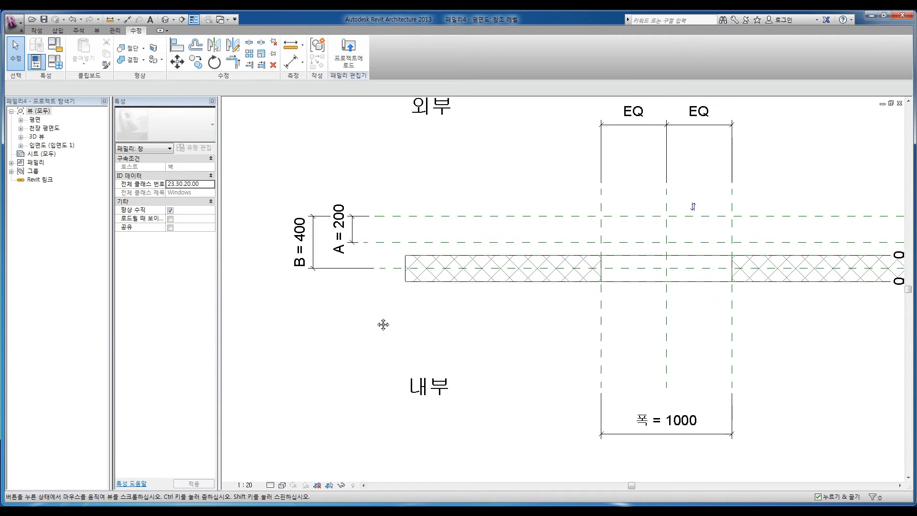
left_click(387, 243)
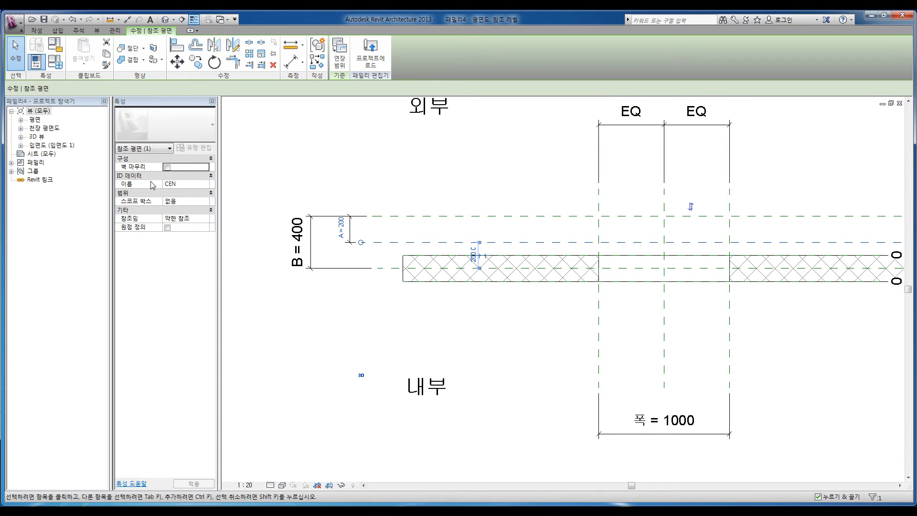
left_click(384, 331)
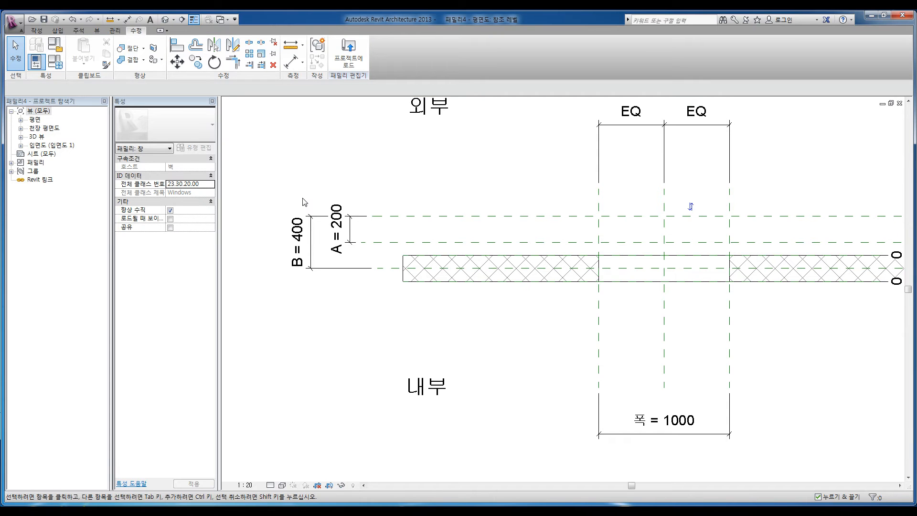
left_click(36, 31)
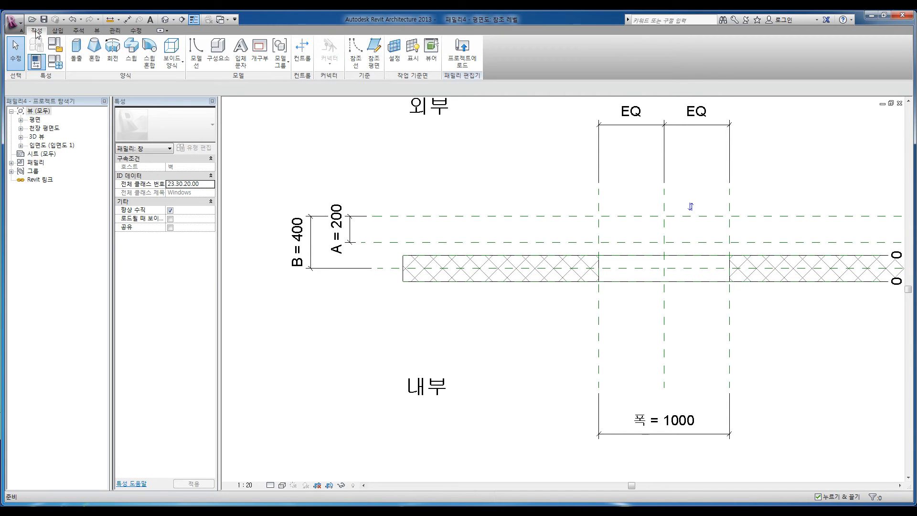
left_click(393, 59)
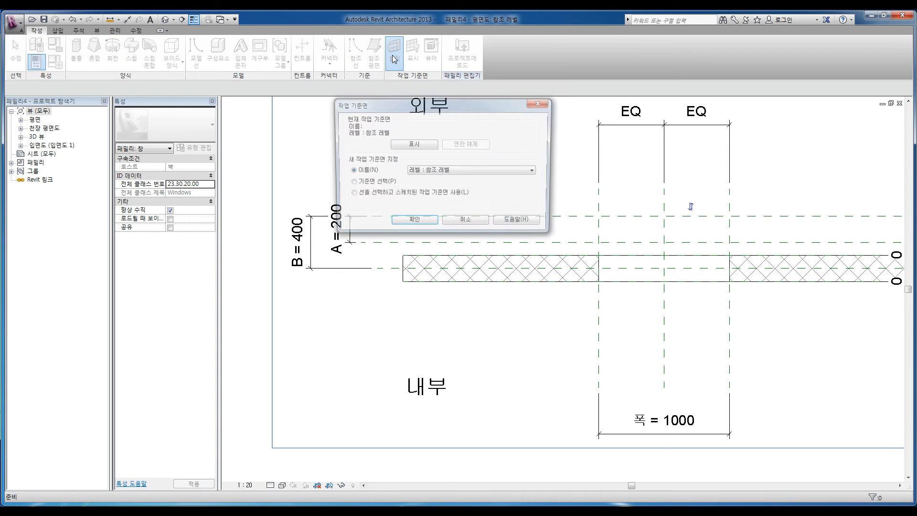
left_click(425, 171)
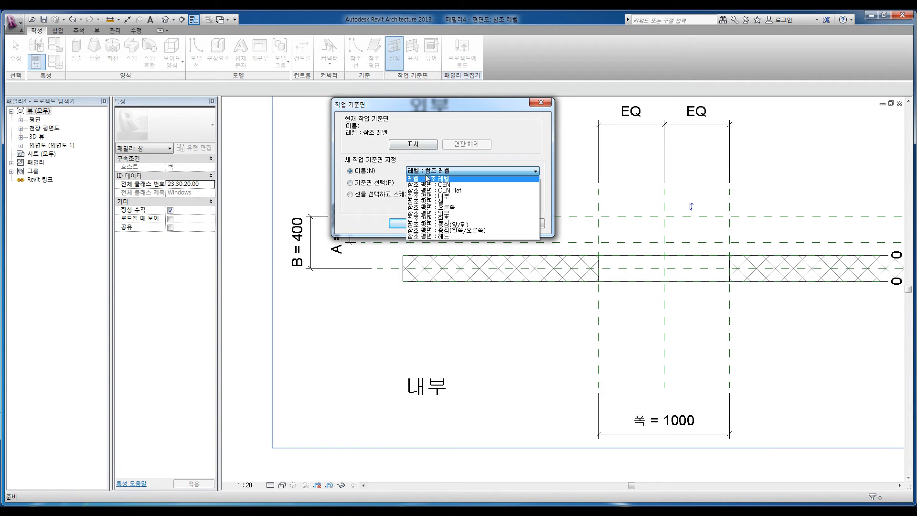
left_click(423, 187)
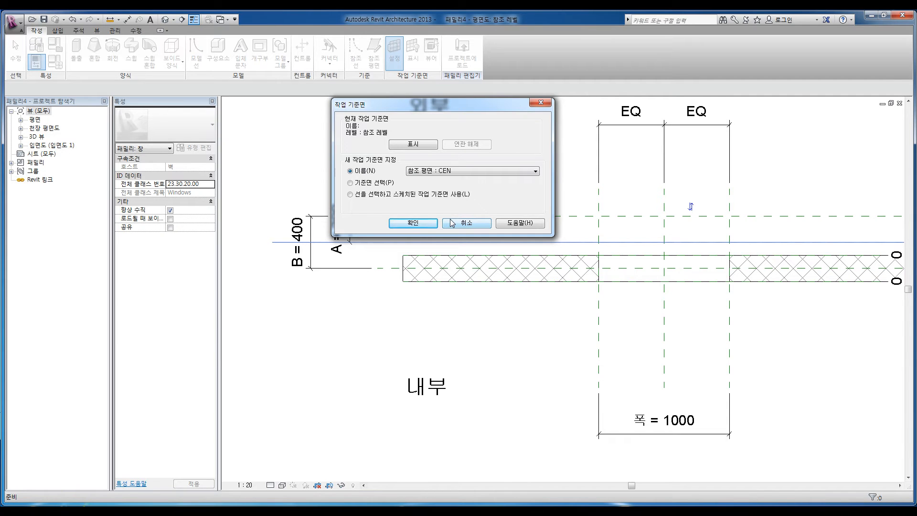
left_click(411, 222)
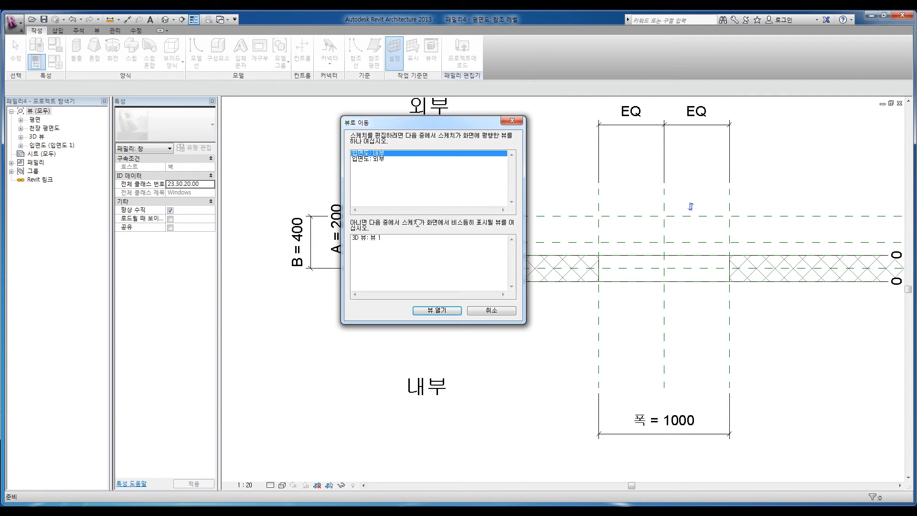
left_click(432, 311)
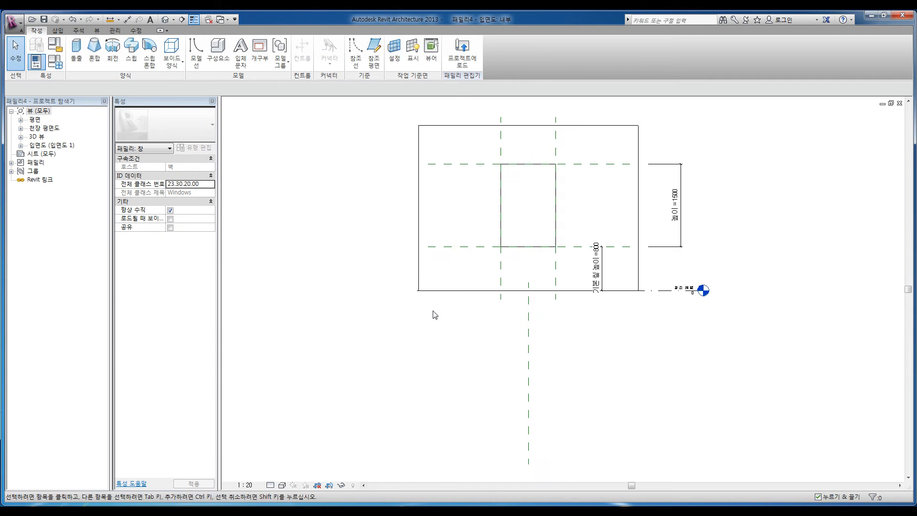
Start an extrusion and sketch a rectangle matching the 1000 x 1500 window opening, corner to corner.
middle_click_drag(484, 323, 459, 358)
left_click(499, 281)
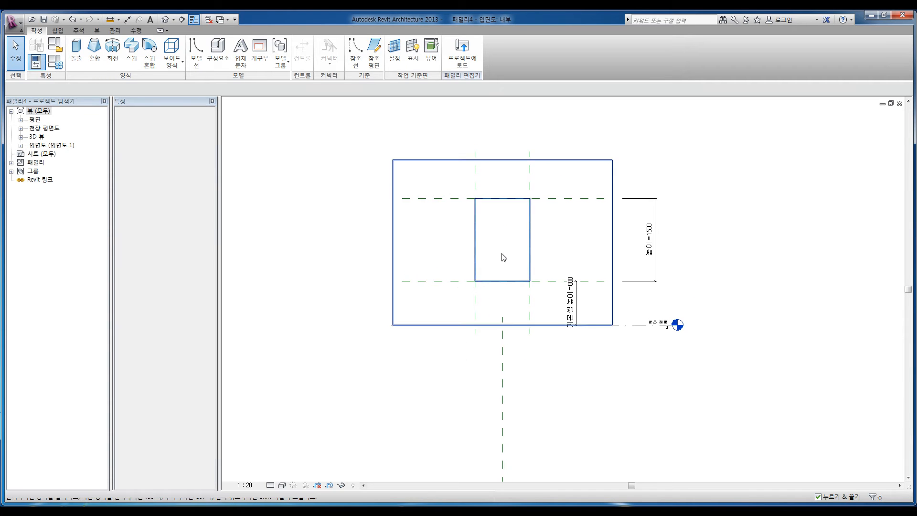
scroll(504, 258, "up", 2)
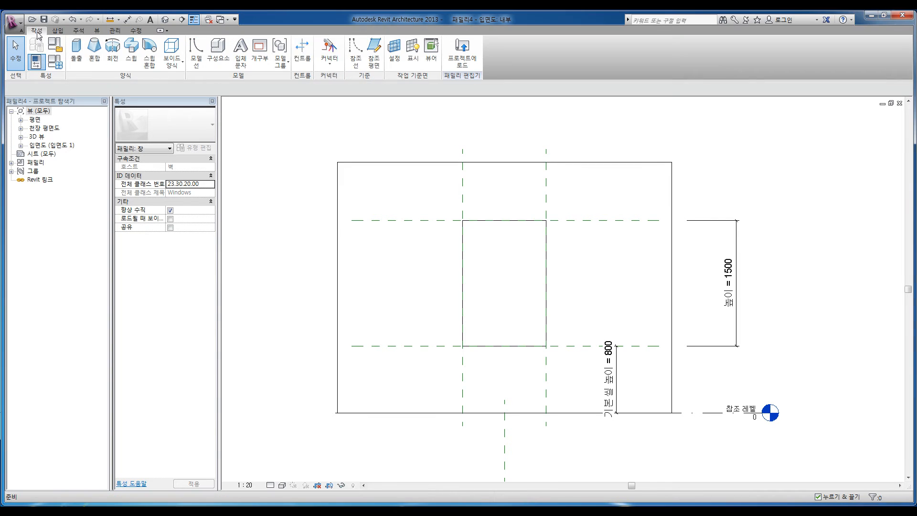
left_click(75, 59)
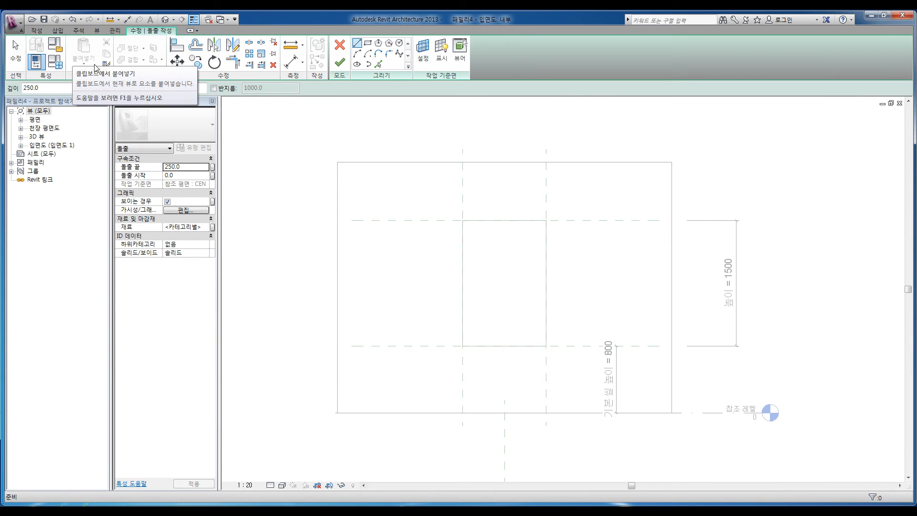
left_click(368, 44)
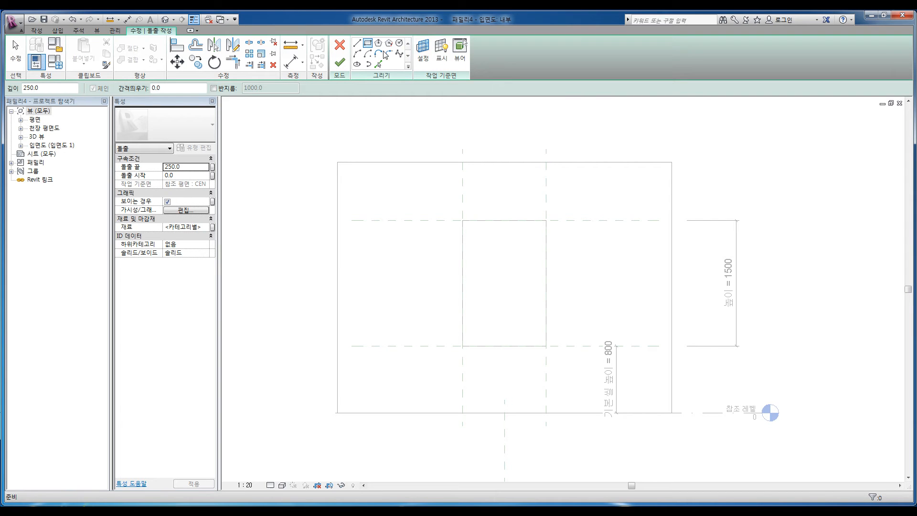
left_click(462, 220)
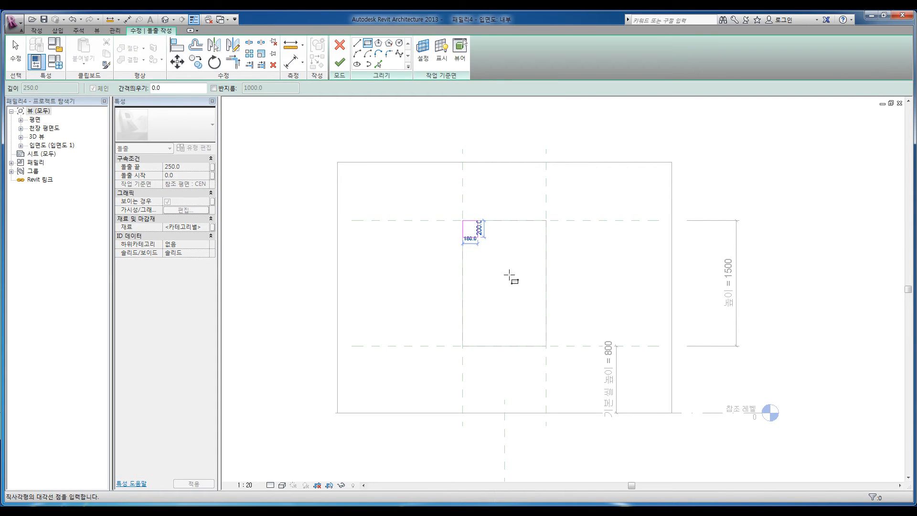
left_click(546, 346)
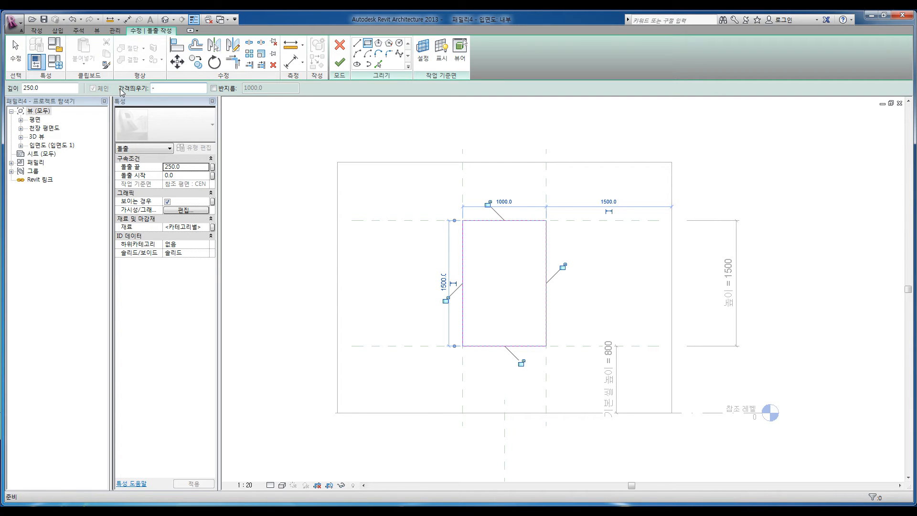
Sketch a second rectangle over the same opening corners with an offset of -40 to form the frame's inner edge.
left_click(462, 220)
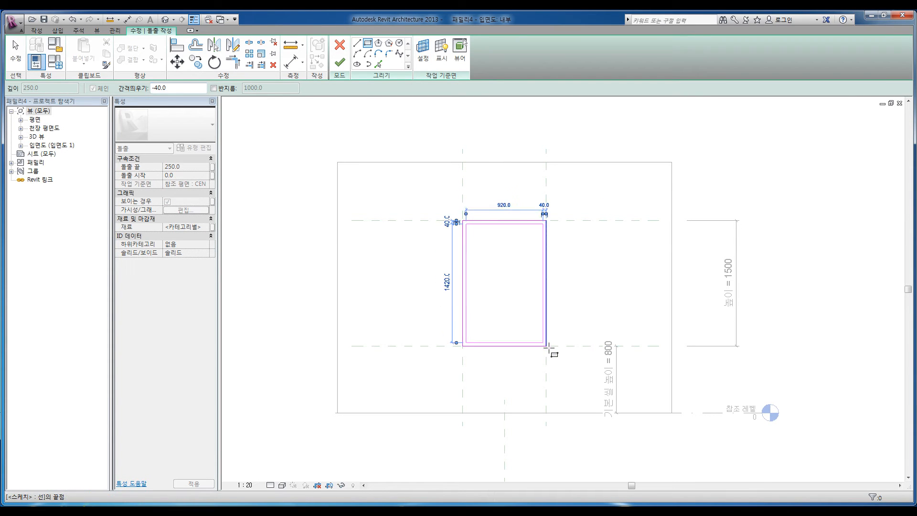
left_click(547, 346)
key("Escape")
key("Escape")
key("Escape")
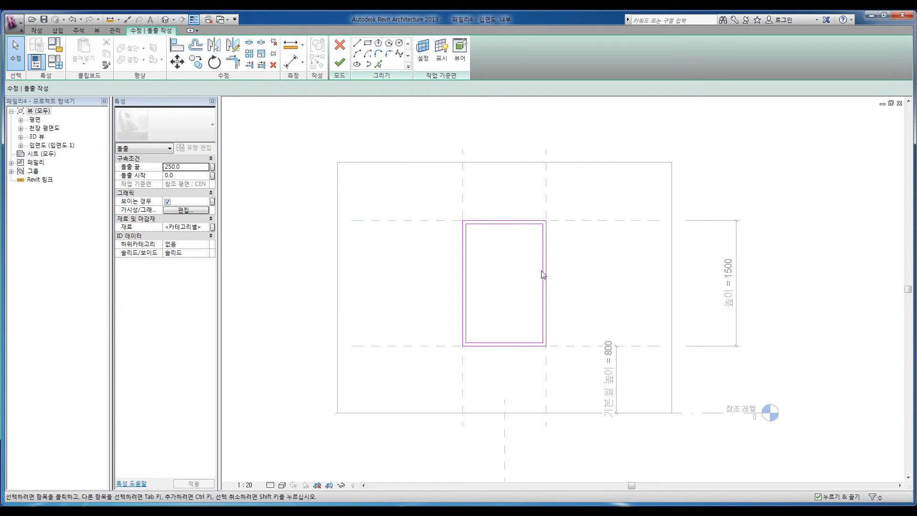
Dimension the frame thickness between the two sketch lines along the window's top edge.
middle_click_drag(518, 268, 509, 257)
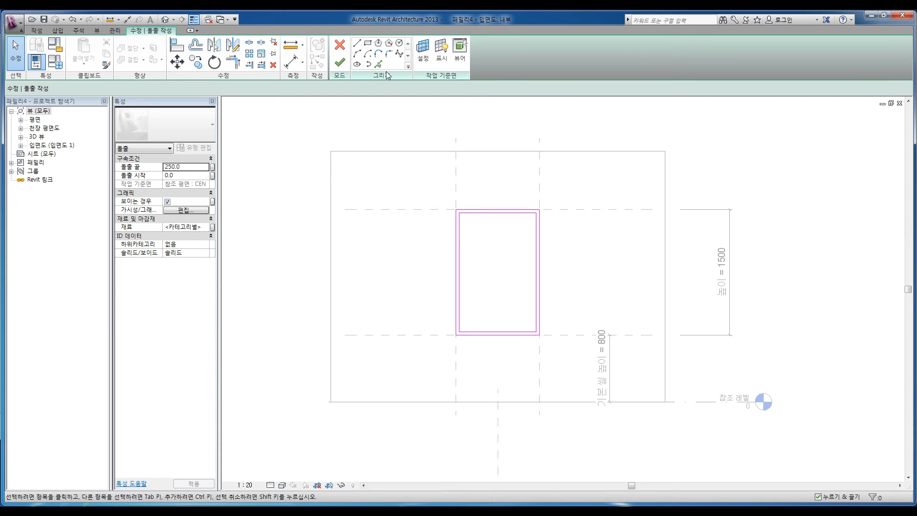
left_click(291, 62)
left_click(496, 213)
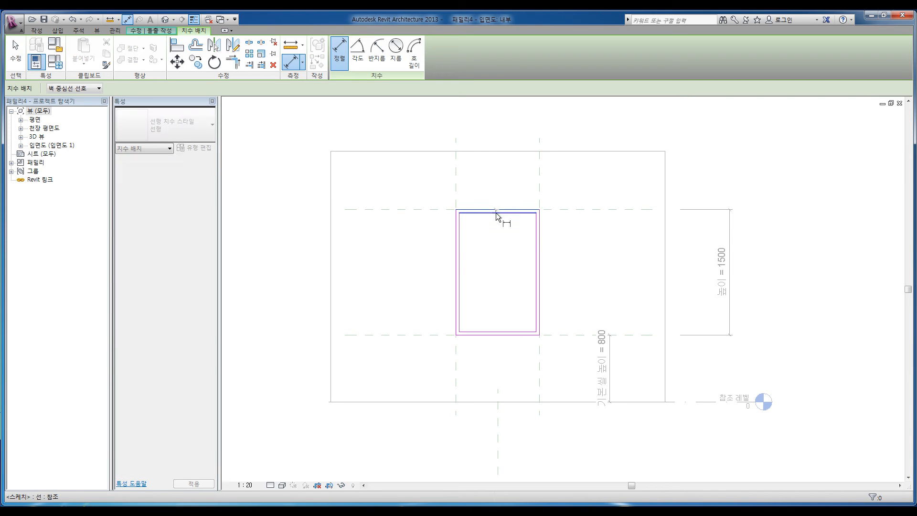
left_click(524, 204)
key("Escape")
key("Escape")
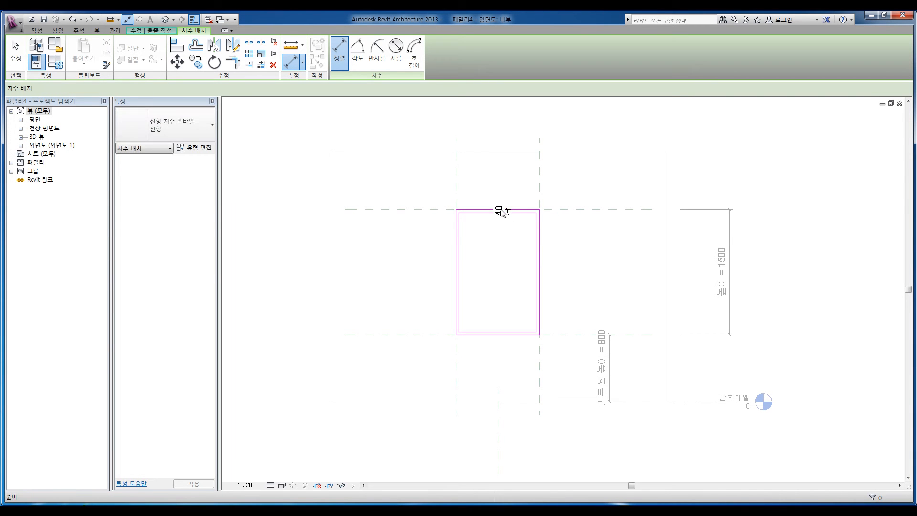
Label the top frame dimension with a new family type parameter named 프레임 두께.
left_click(205, 89)
left_click(211, 109)
left_click_drag(442, 106, 226, 140)
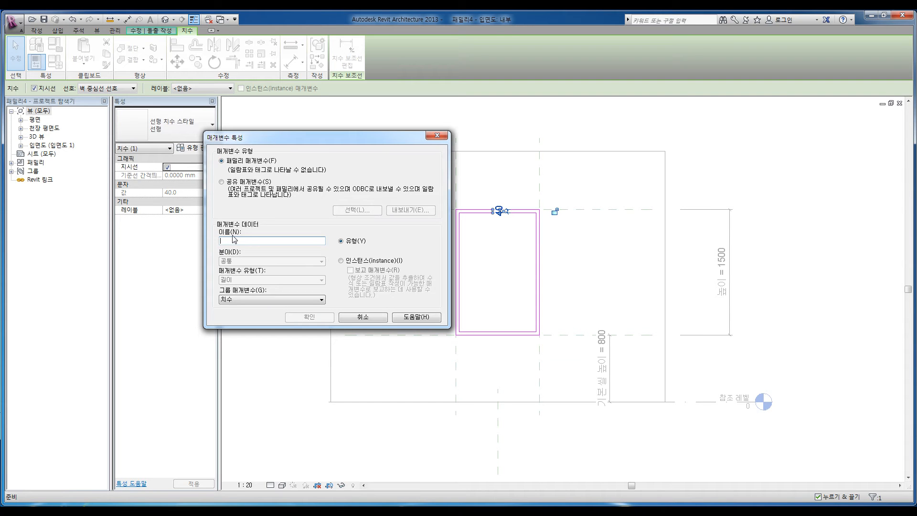
type("ㅍ")
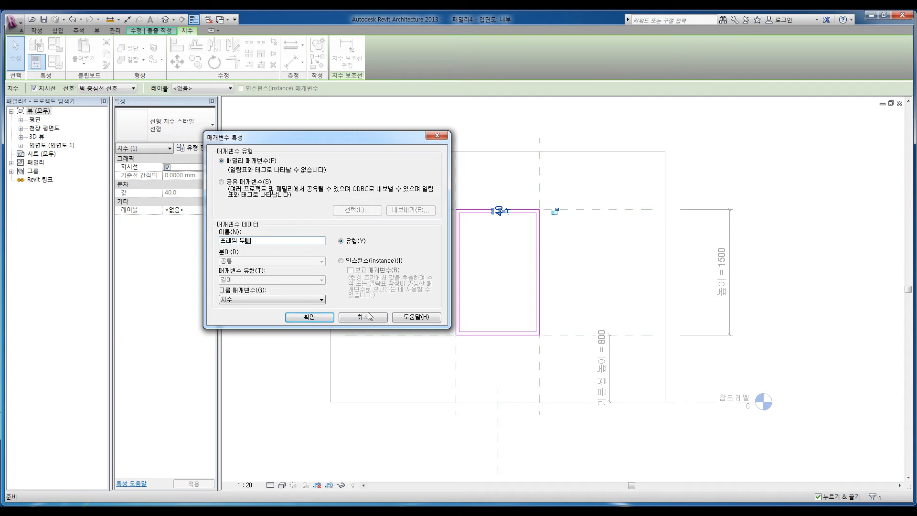
left_click(309, 317)
left_click(510, 277)
Dimension the frame thickness between the inner and outer sketch lines on the window's left side.
middle_click_drag(465, 256, 444, 260)
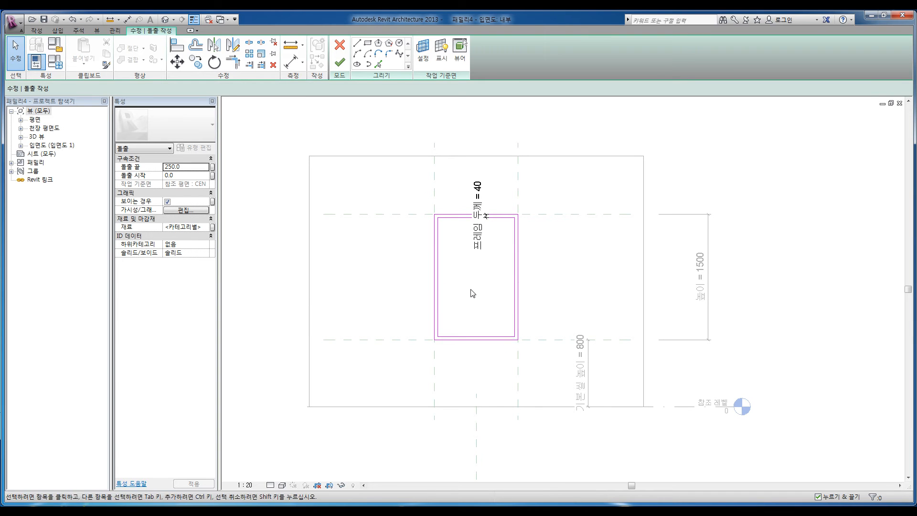
middle_click_drag(472, 294, 469, 295)
key("d")
key("i")
left_click(432, 274)
left_click(434, 274)
left_click(403, 273)
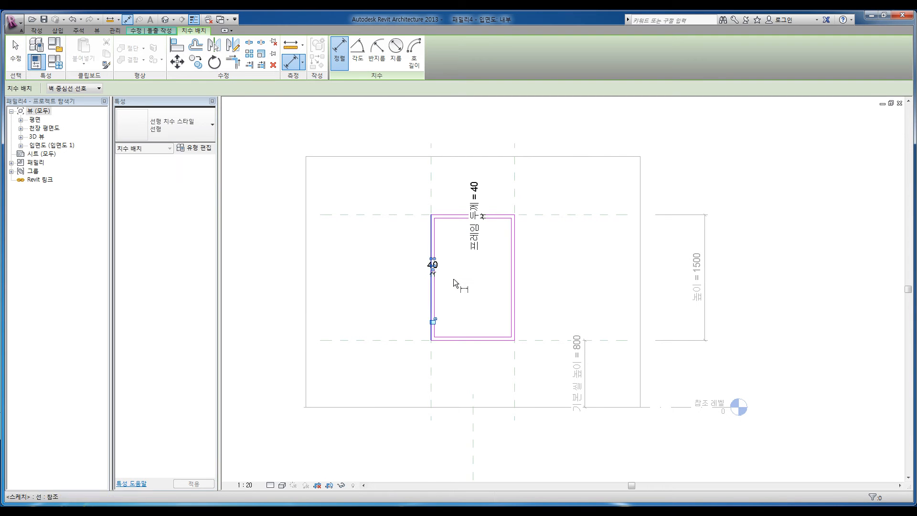
key("Escape")
key("Escape")
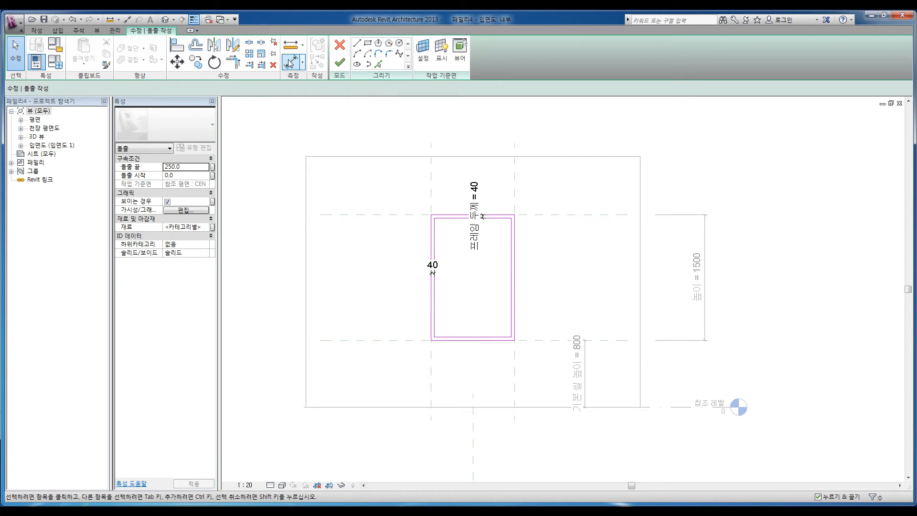
Dimension the frame thickness on the window's right side and along its bottom edge.
left_click(290, 62)
left_click(517, 277)
left_click(534, 277)
left_click(479, 337)
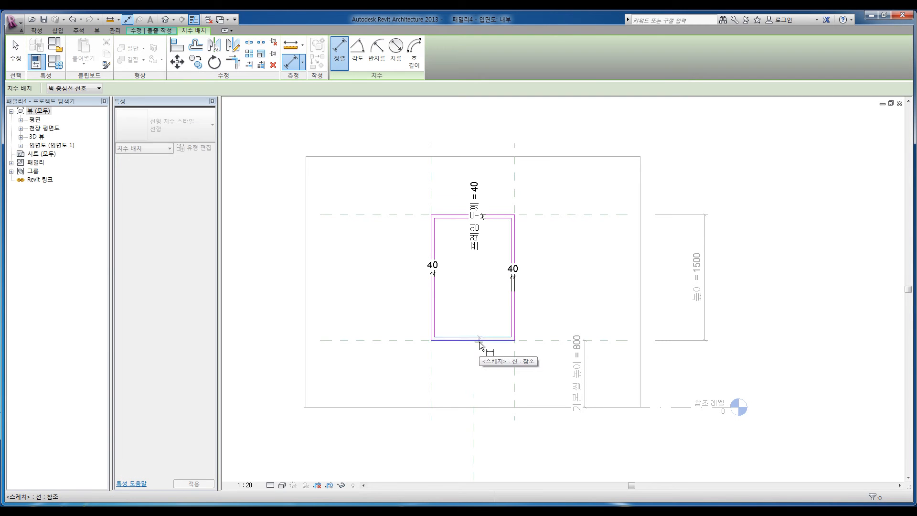
left_click(480, 341)
left_click(474, 359)
key("Escape")
key("Escape")
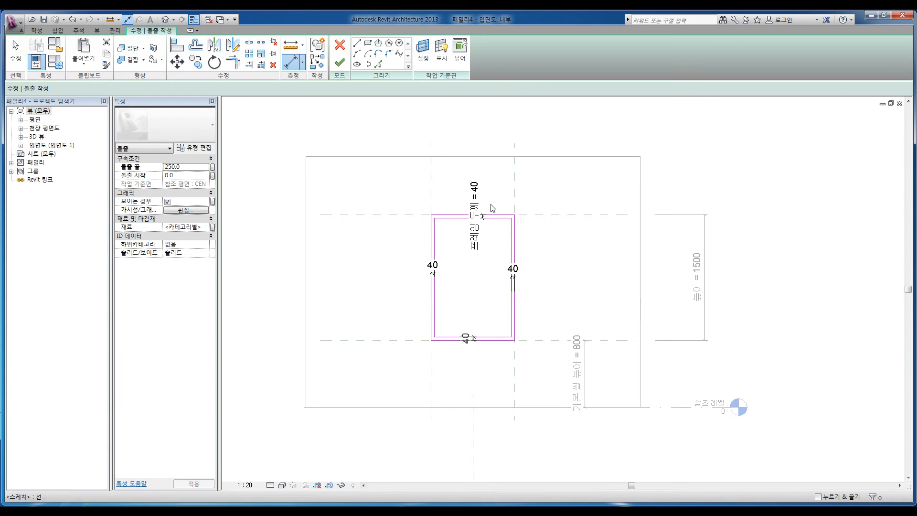
Label the frame thickness dimensions on the window's right and left sides with the 프레임 두께 parameter.
left_click(517, 276)
left_click(213, 90)
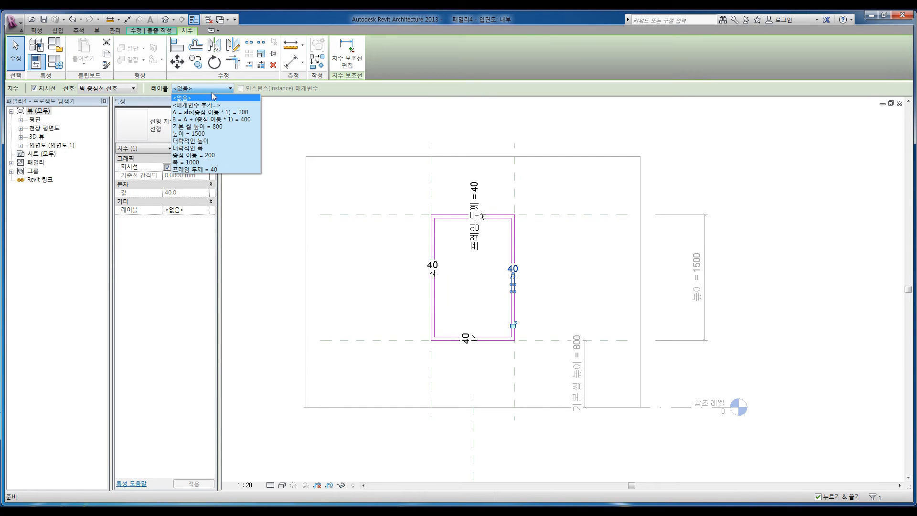
left_click(206, 170)
left_click(286, 206)
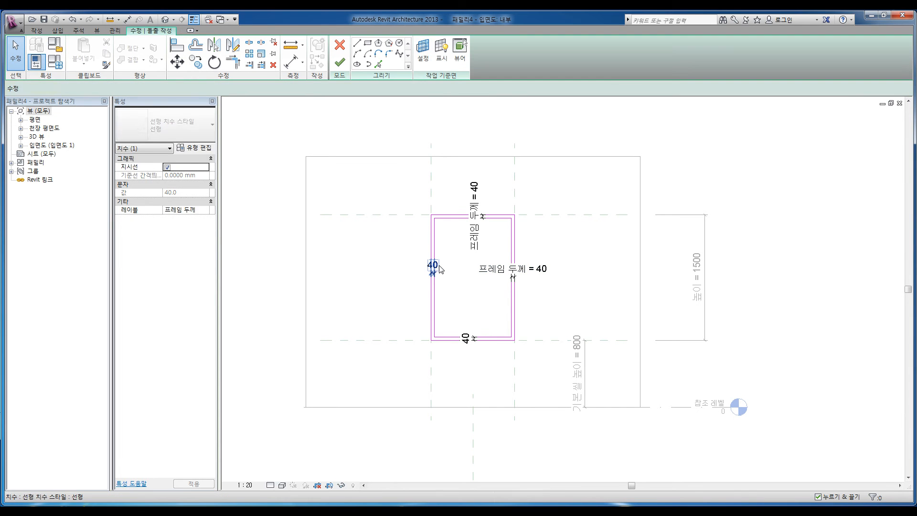
left_click(208, 90)
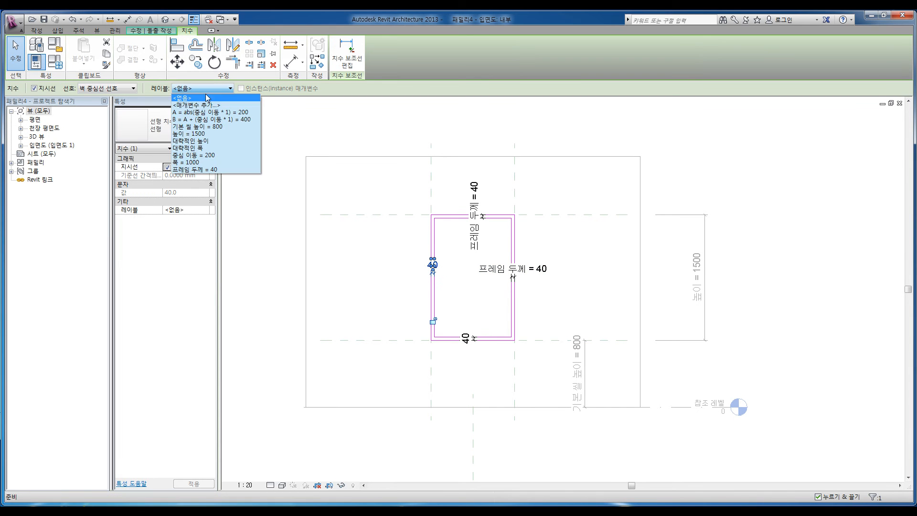
left_click(207, 170)
key("Escape")
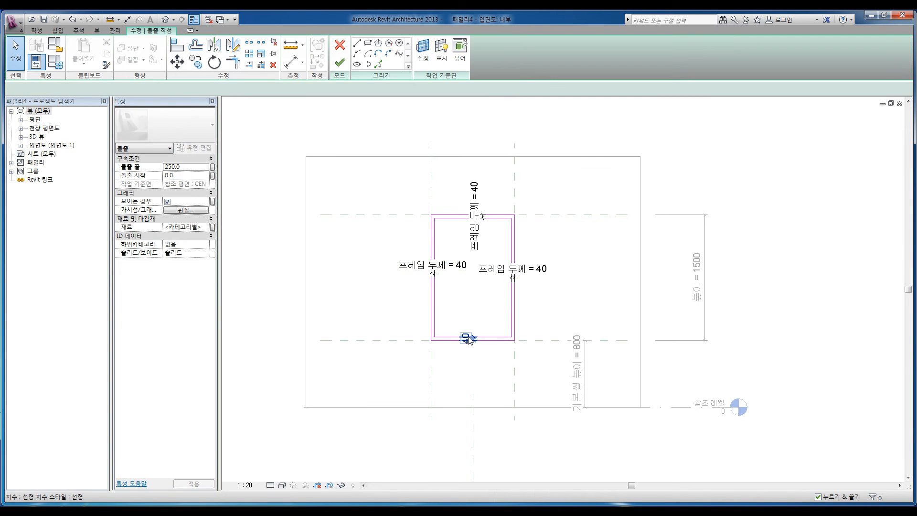
Label the frame dimension along the window's bottom edge with 프레임 두께 and finish the extrusion sketch.
left_click(467, 338)
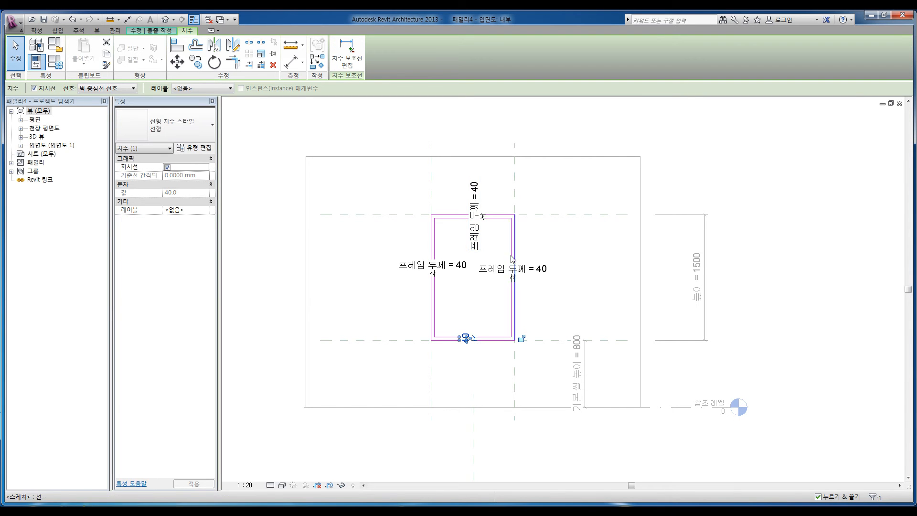
left_click(192, 93)
left_click(192, 172)
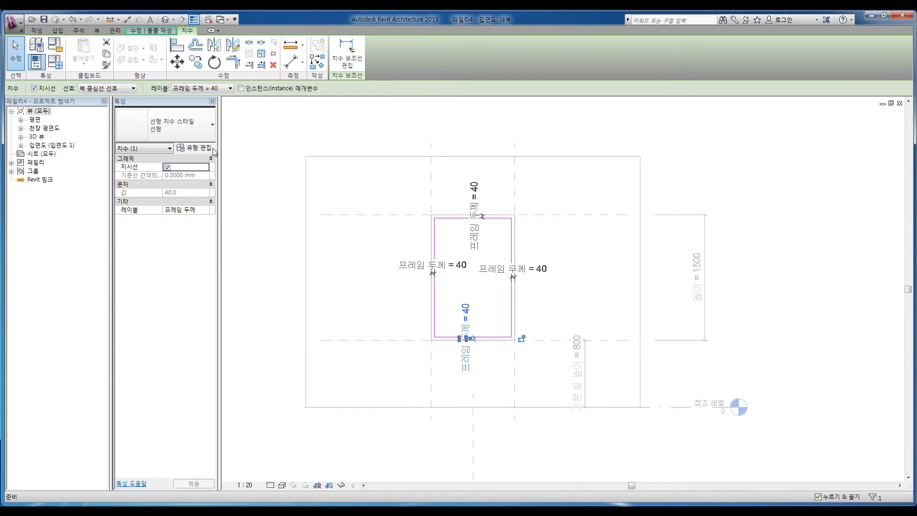
left_click(173, 31)
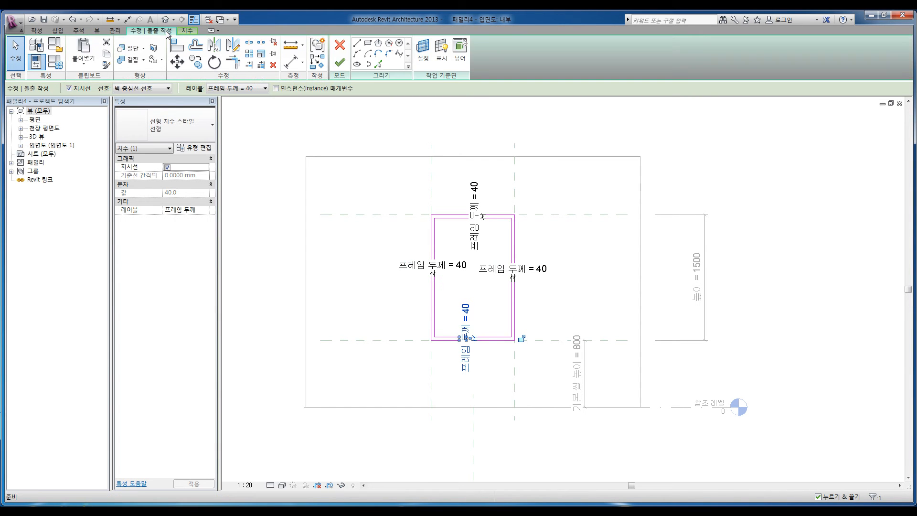
left_click(341, 62)
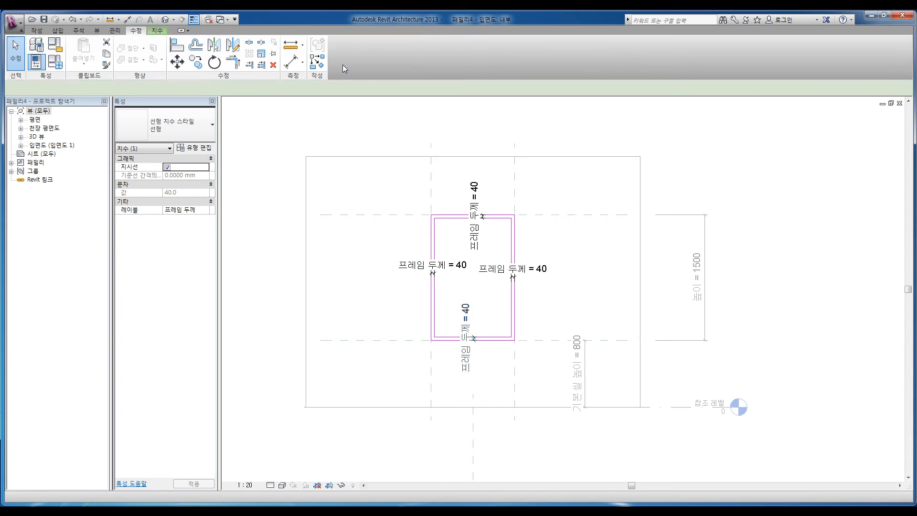
left_click(457, 283)
left_click(433, 293)
mouse_move(449, 296)
middle_mouse_down()
mouse_move(433, 300)
mouse_move(457, 284)
middle_mouse_up()
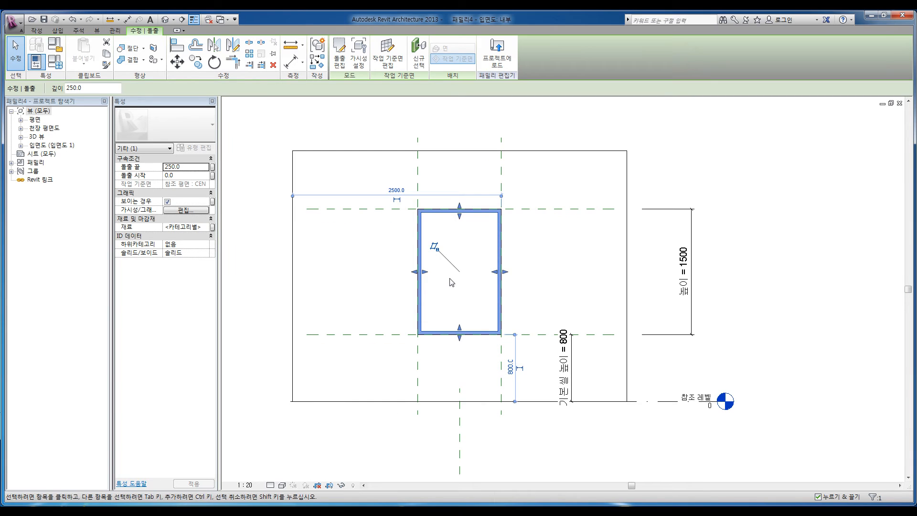
left_click(452, 282)
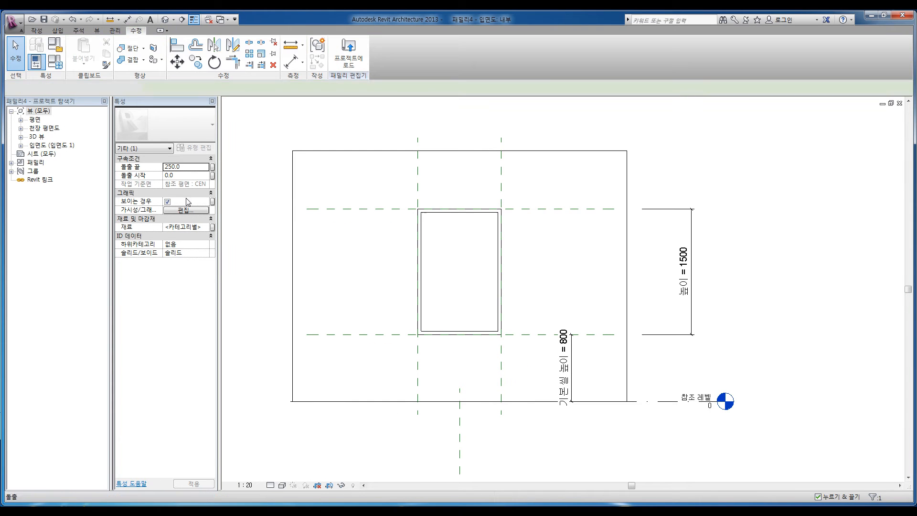
Open the 참조 레벨 floor plan view at the window frame.
double_click(38, 121)
double_click(50, 129)
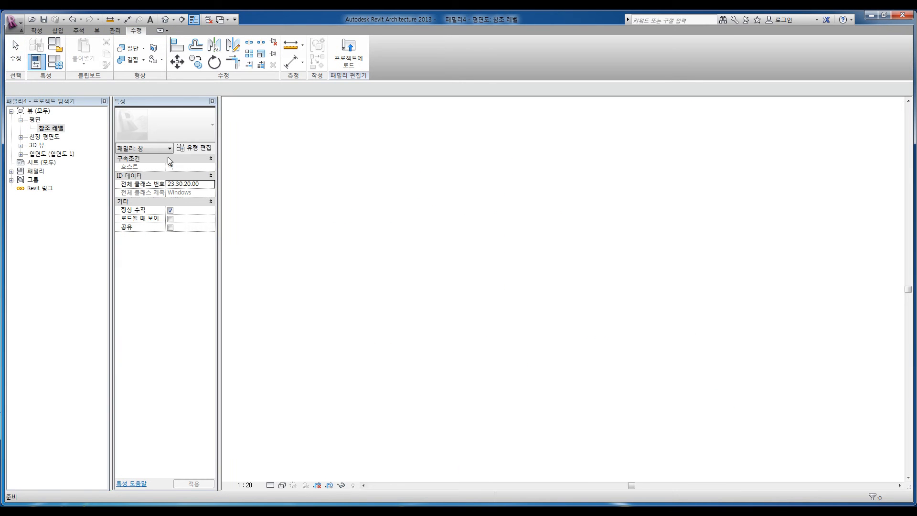
middle_click_drag(615, 250, 510, 287)
scroll(500, 262, "up", 3)
scroll(510, 289, "up", 1)
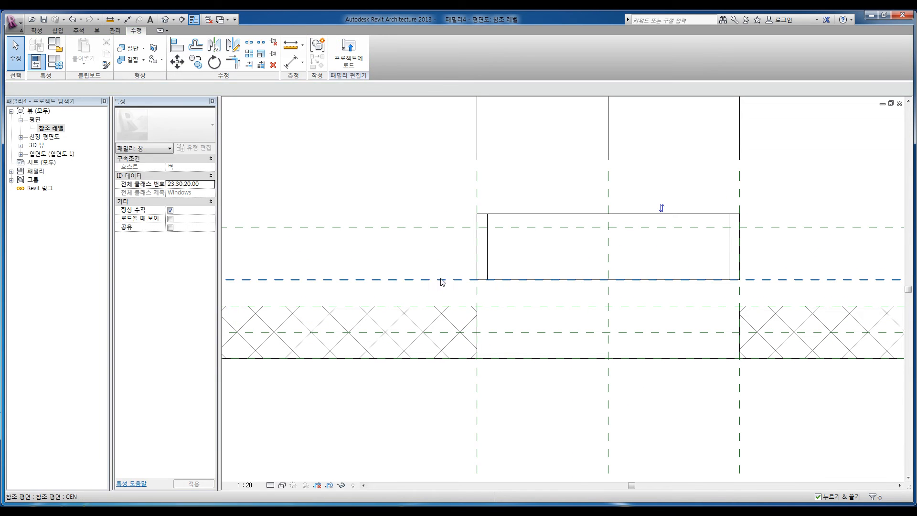
middle_click_drag(451, 292, 455, 308)
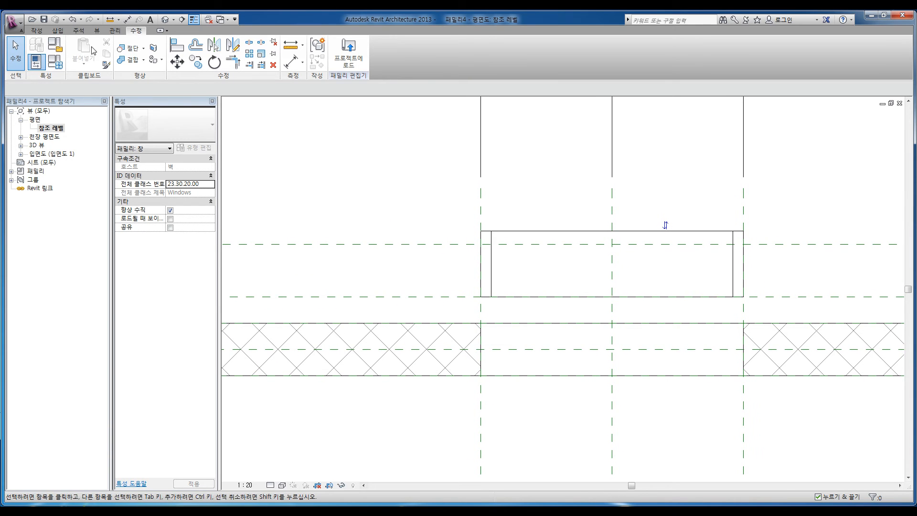
Draw two horizontal reference planes across the window opening, one above and one below the CEN plane.
left_click(36, 32)
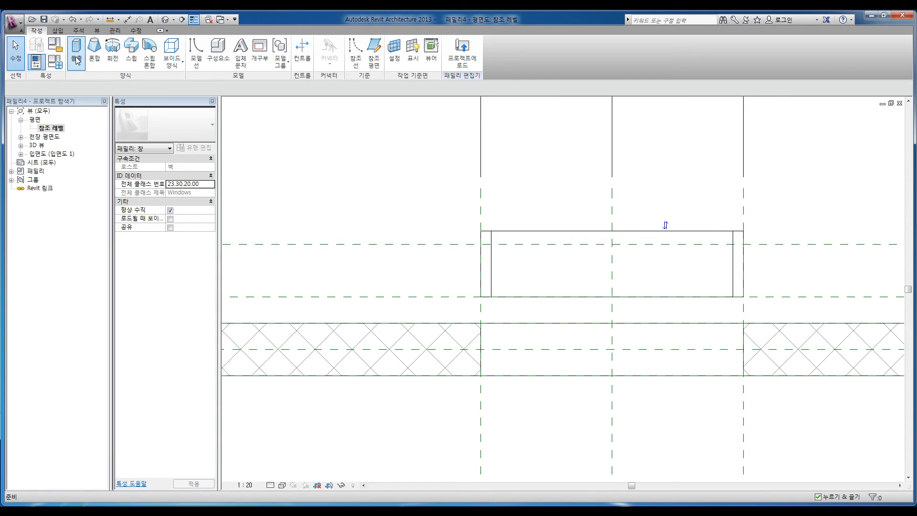
left_click(374, 53)
left_click(288, 266)
scroll(636, 266, "down", 2)
middle_click_drag(637, 266, 501, 264)
left_click(683, 266)
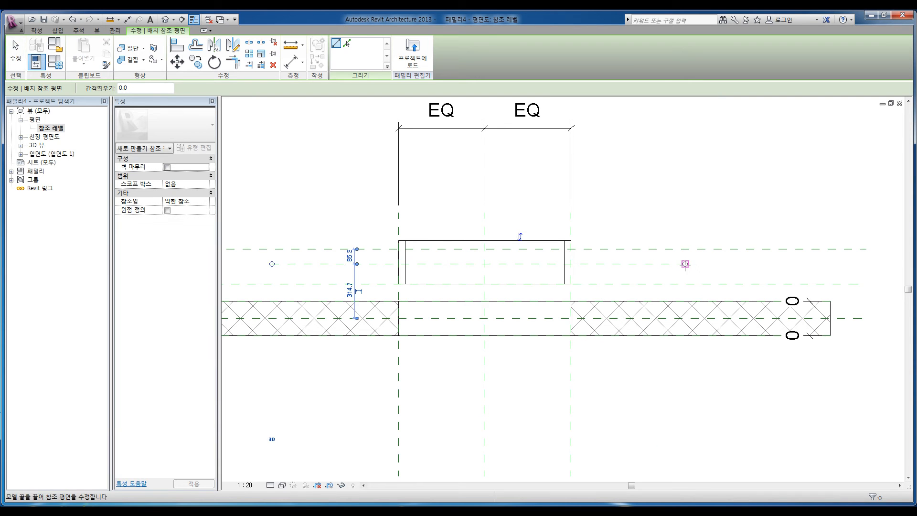
left_click(323, 292)
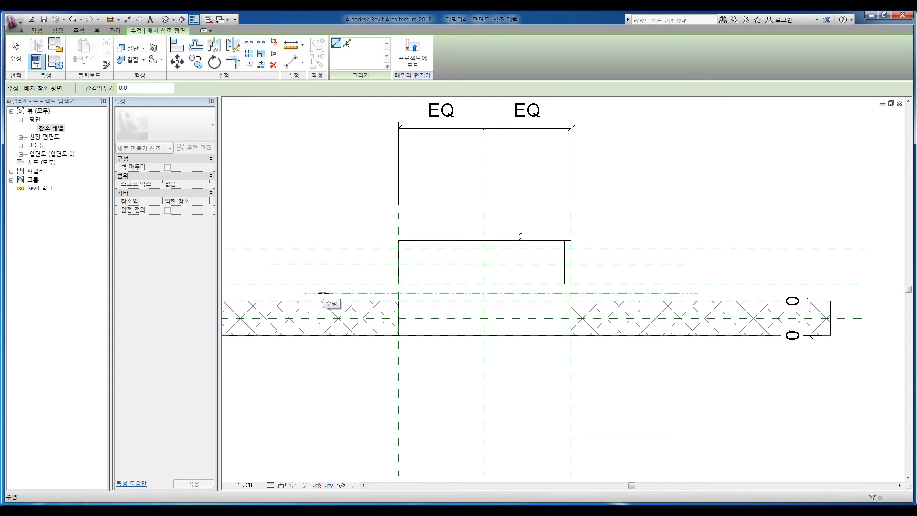
key("Escape")
key("Escape")
Stretch the frame extrusion's lower and upper faces onto the two new reference planes and lock them there.
left_click(425, 284)
scroll(484, 288, "up", 1)
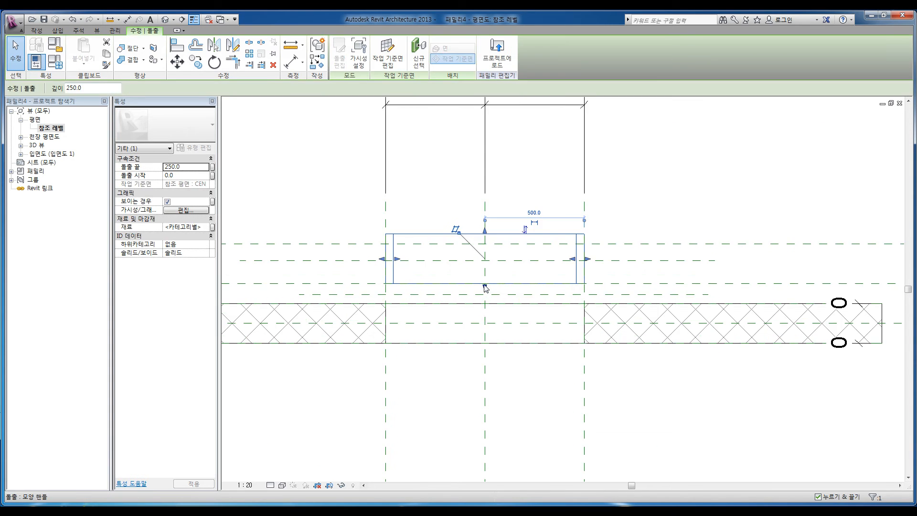
left_click_drag(485, 294, 485, 297)
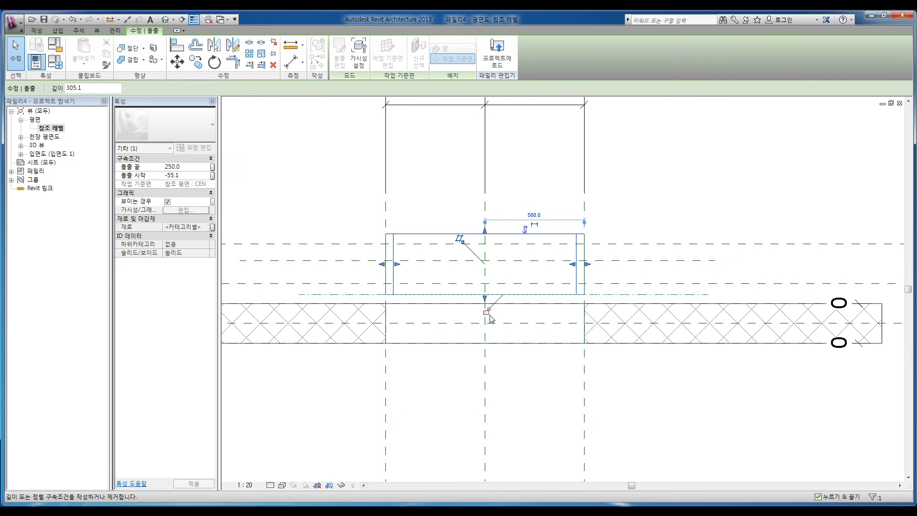
left_click_drag(486, 237, 486, 260)
left_click(494, 245)
left_click(449, 218)
middle_click_drag(386, 230, 406, 213)
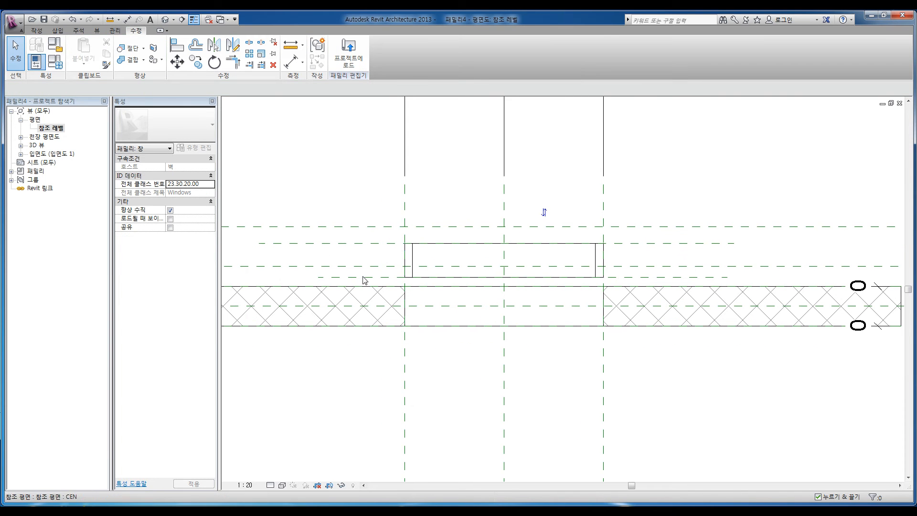
Dimension the two new reference planes together with the CEN plane and make the segments equal (EQ).
left_click(290, 61)
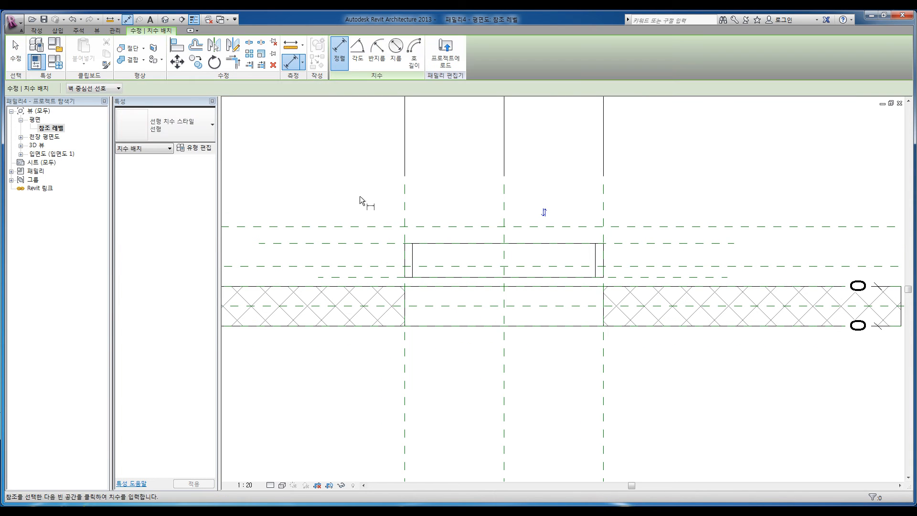
left_click(373, 246)
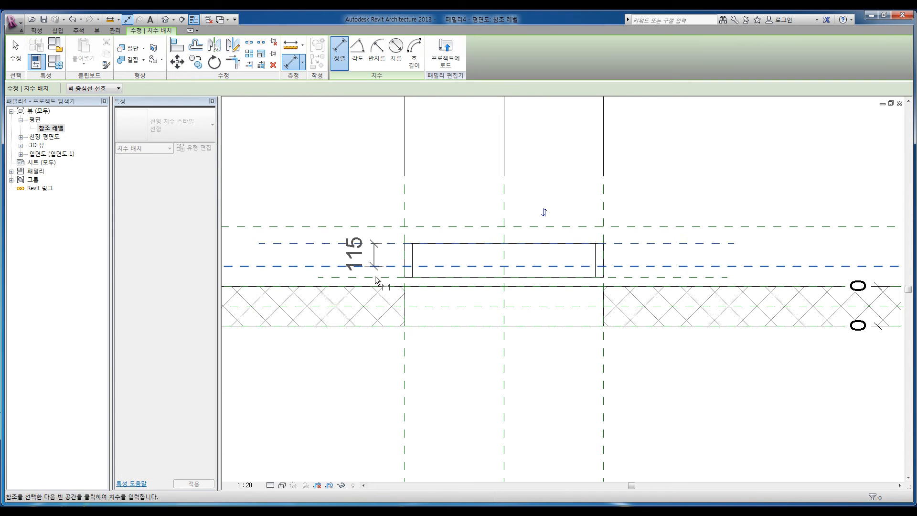
left_click(377, 277)
left_click(374, 266)
left_click(308, 195)
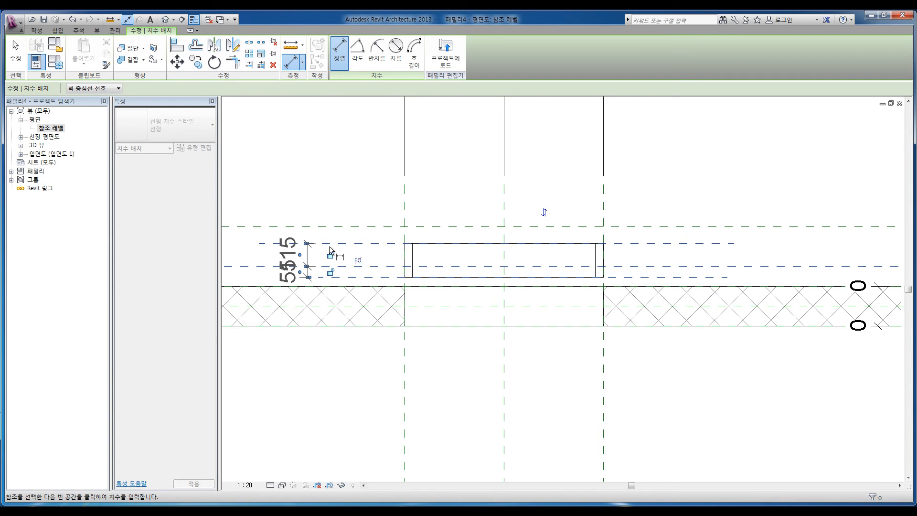
left_click(358, 262)
middle_click_drag(333, 213, 354, 190)
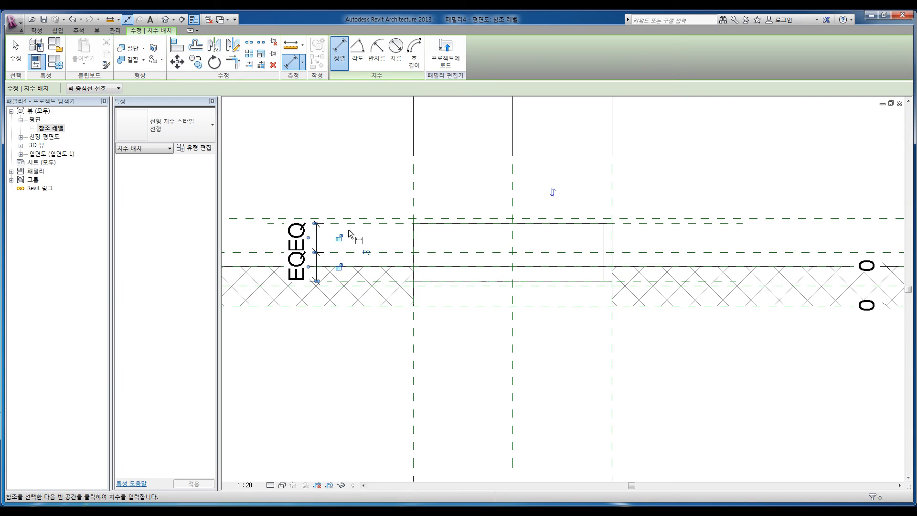
Set the floor plan's view scale to 1 : 5.
left_click(246, 485)
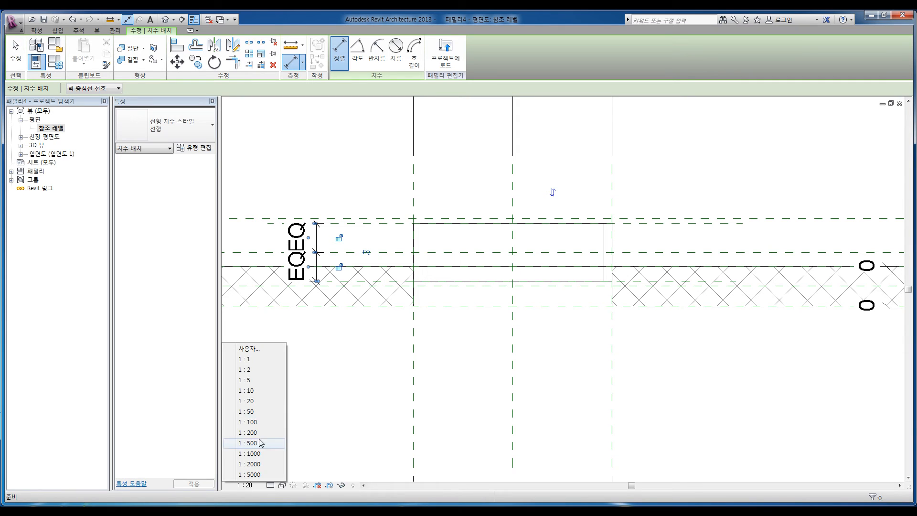
left_click(256, 380)
scroll(482, 250, "up", 5)
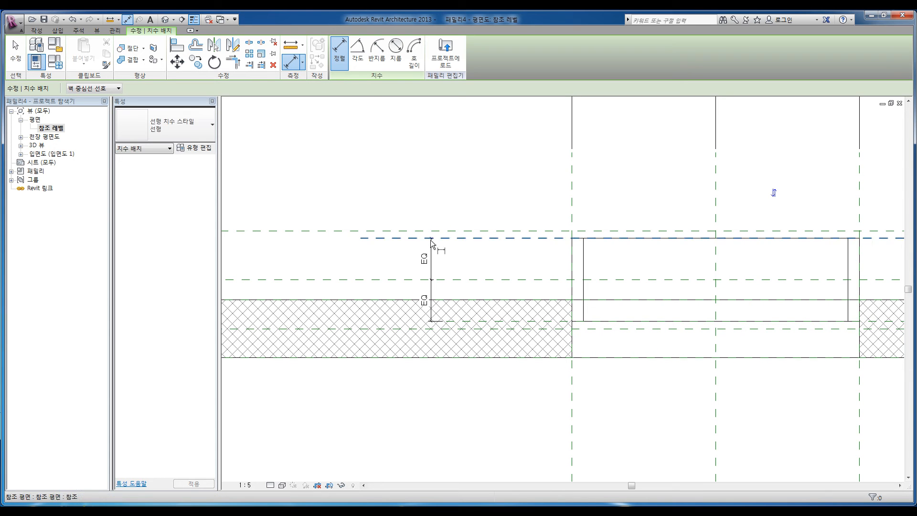
Dimension the overall frame depth between the two outer reference planes, beside the EQ dimension.
left_click(292, 62)
left_click(472, 238)
left_click(466, 321)
left_click(463, 317)
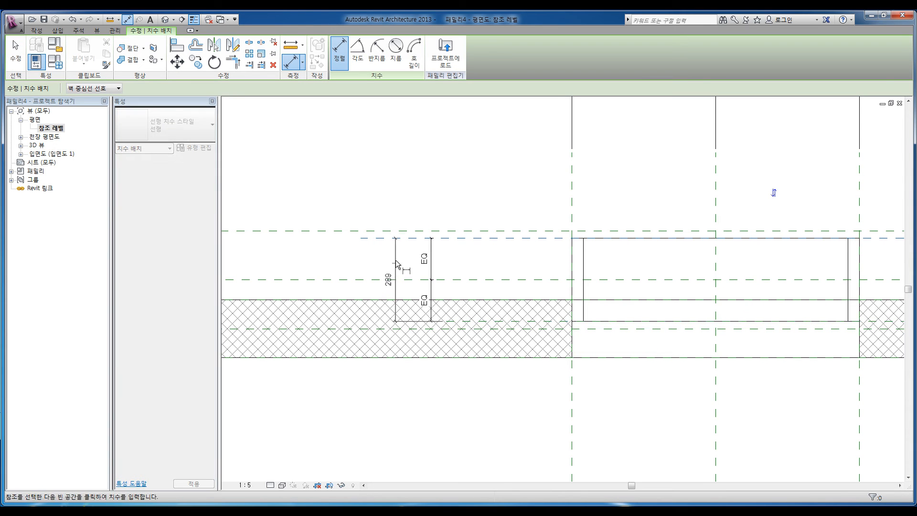
left_click(395, 261)
key("Escape")
key("Escape")
Label the overall frame depth dimension with a new family type parameter named 프레임 깊이.
left_click(396, 261)
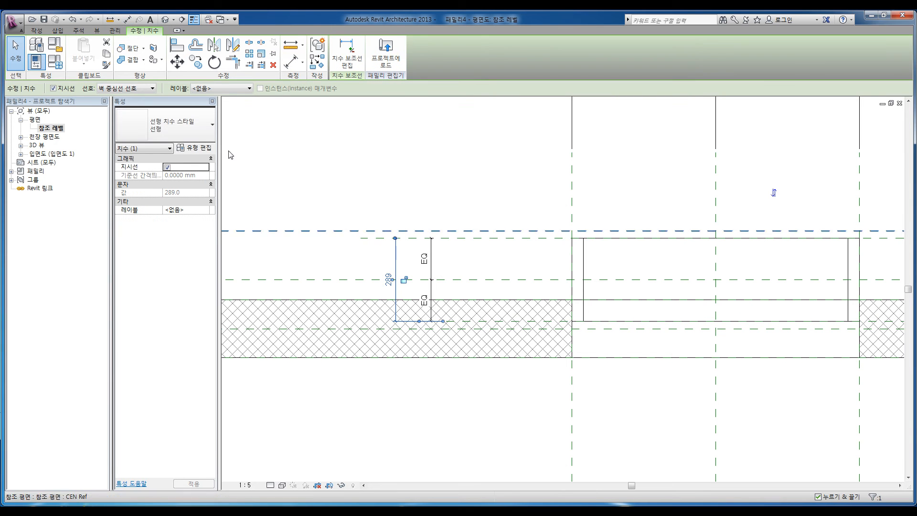
left_click(248, 89)
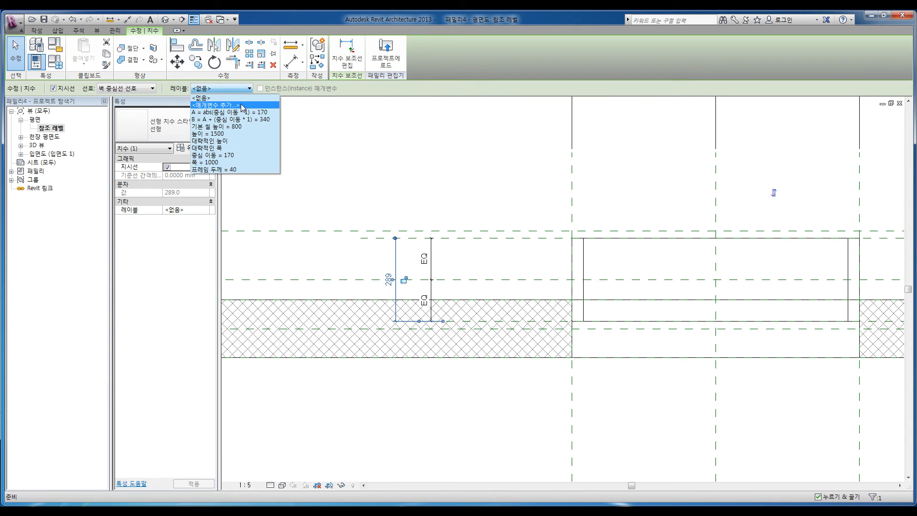
left_click(241, 104)
left_click_drag(249, 127, 167, 123)
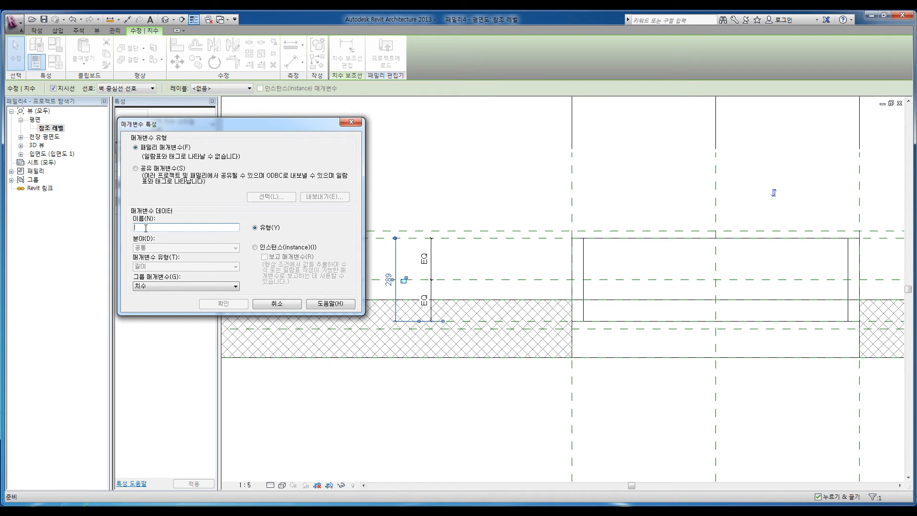
type("ㅍ")
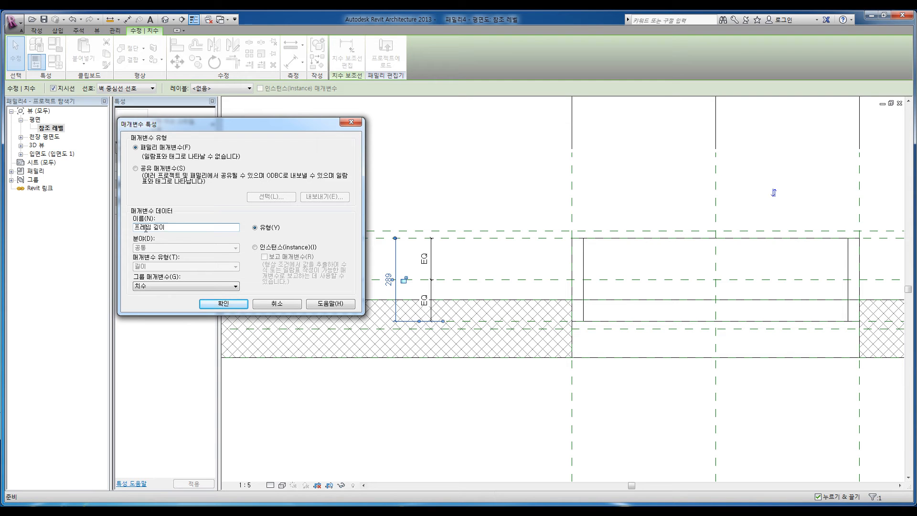
type("레임 깊이")
left_click(223, 304)
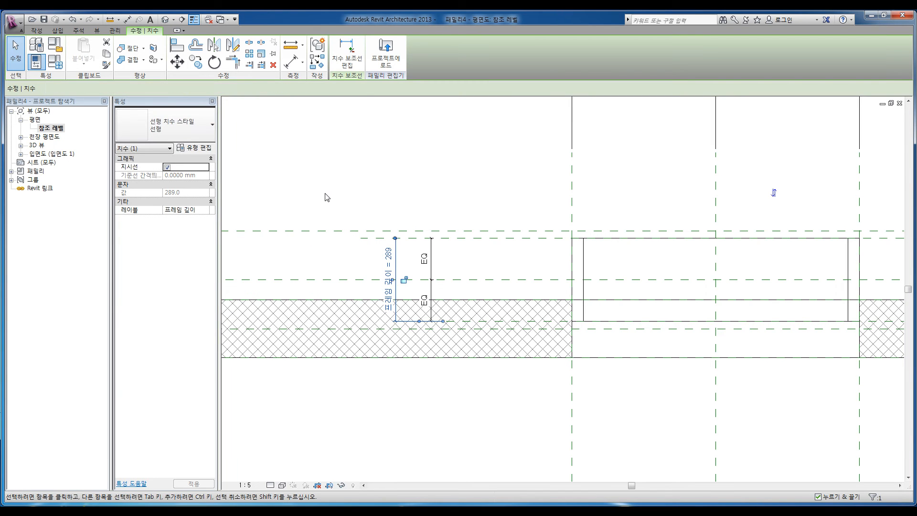
key("Escape")
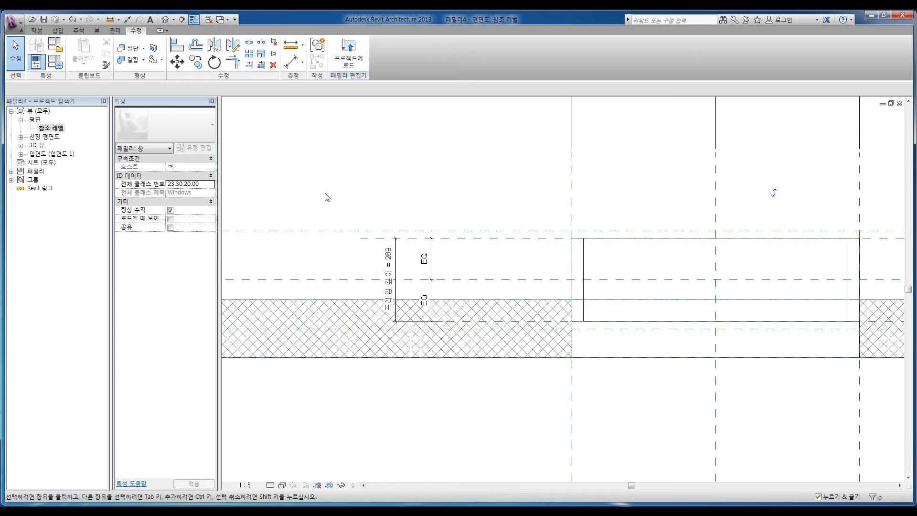
Set the 프레임 깊이 parameter to 150 in the family types and apply it.
left_click(55, 61)
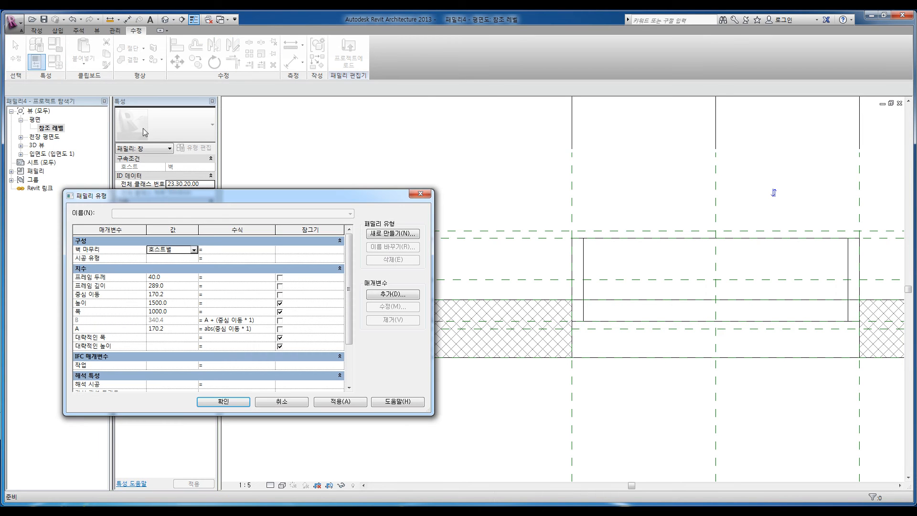
left_click_drag(162, 195, 110, 87)
left_click(118, 176)
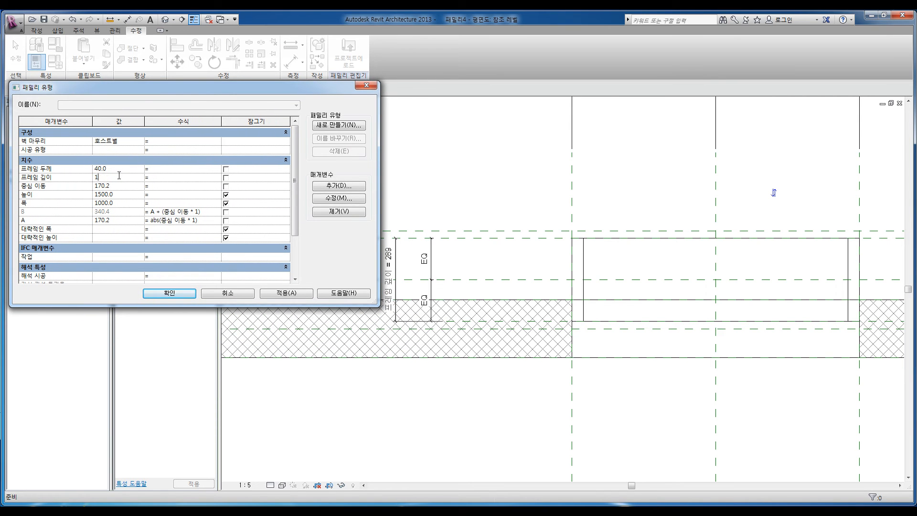
left_click(292, 293)
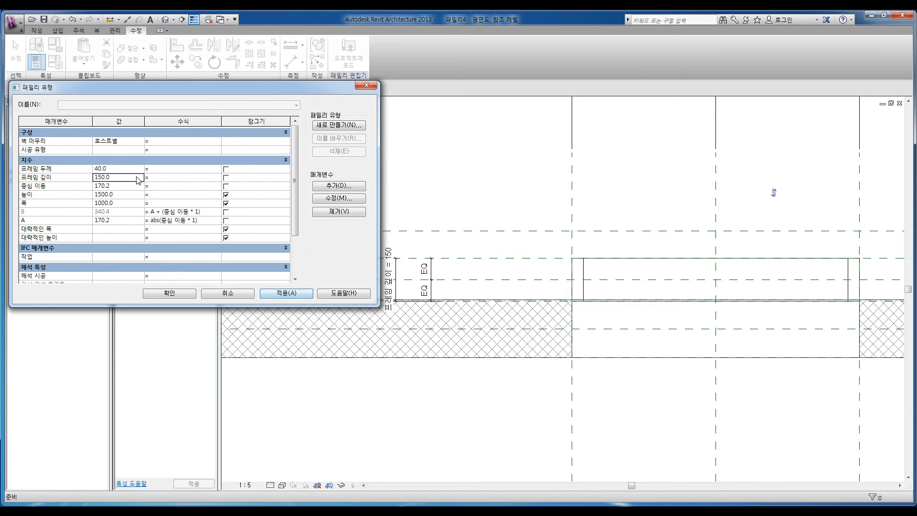
Accept the family types and draw a horizontal reference plane across the frame, between CEN and the upper outer plane.
left_click(184, 295)
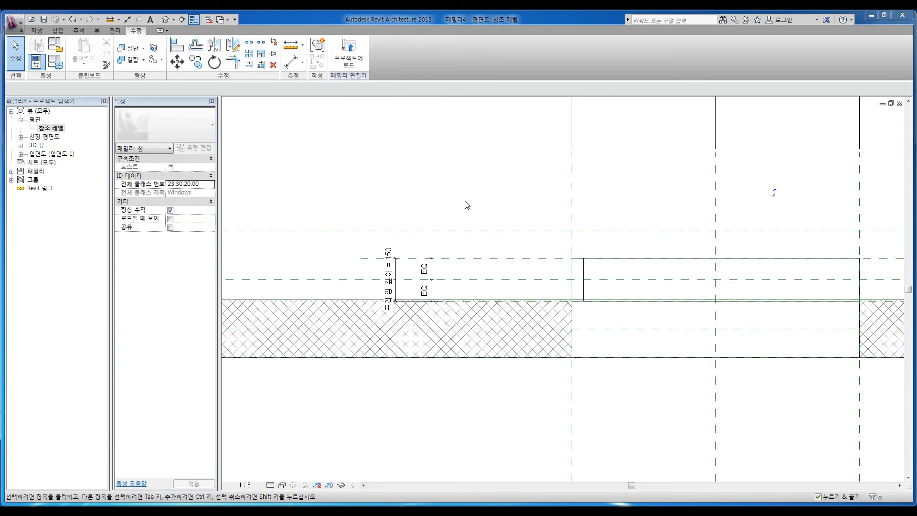
middle_click_drag(627, 290, 484, 278)
scroll(520, 289, "up", 1)
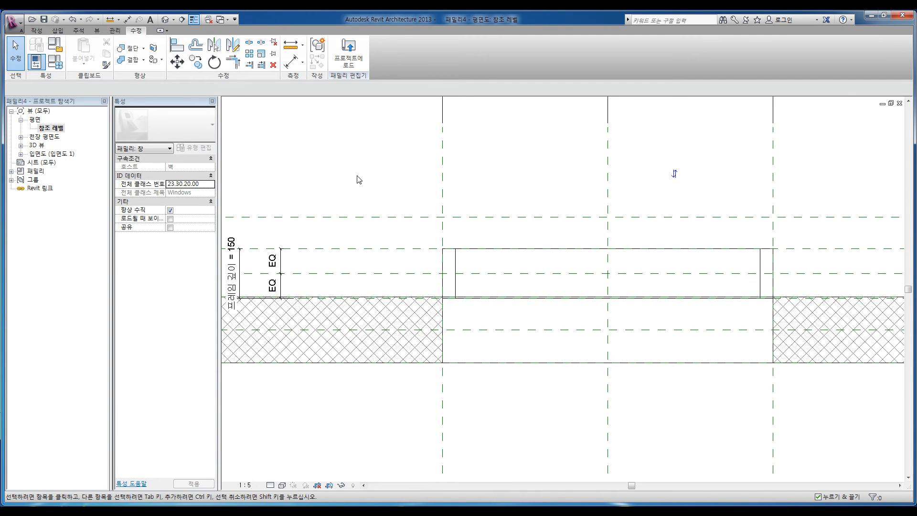
middle_click_drag(343, 190, 366, 187)
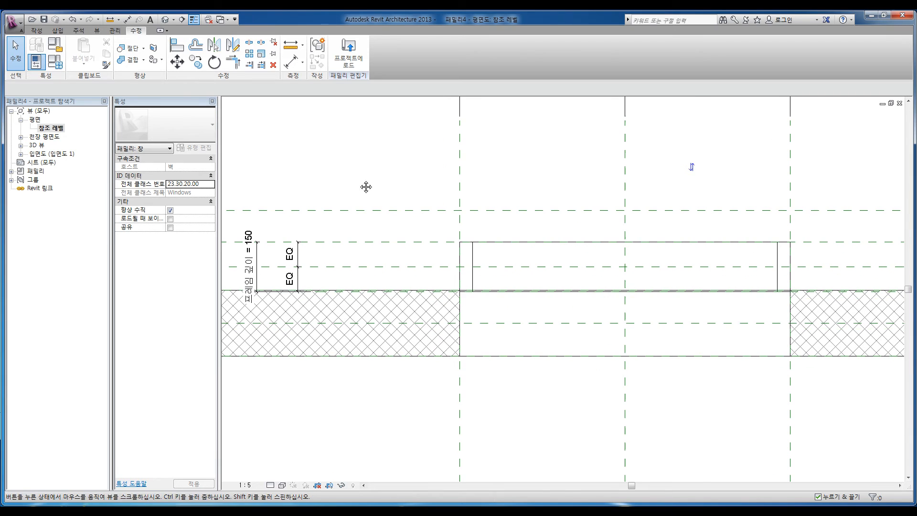
left_click(37, 31)
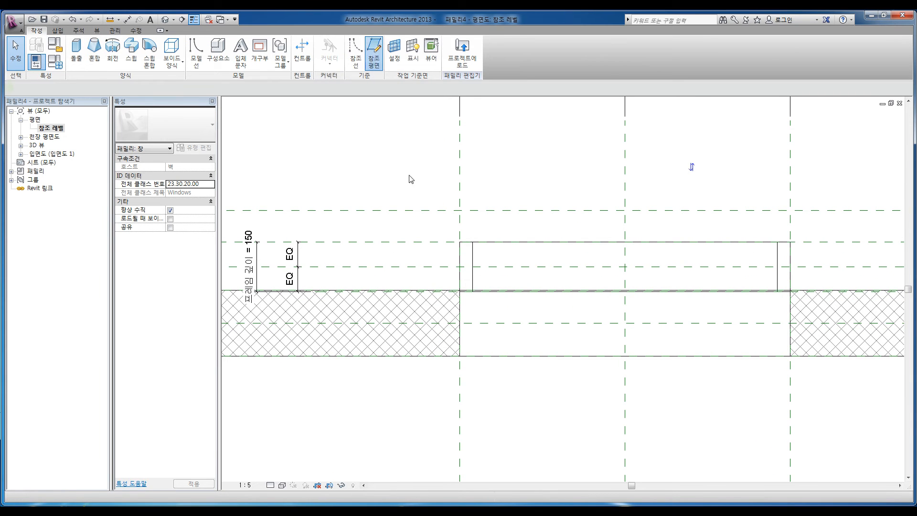
left_click(374, 50)
scroll(598, 256, "down", 1)
middle_click_drag(599, 256, 483, 256)
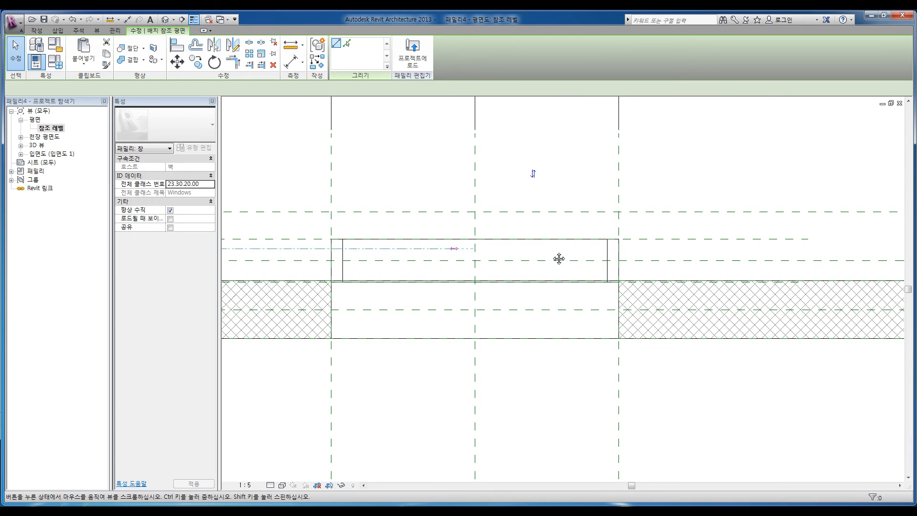
left_click(654, 250)
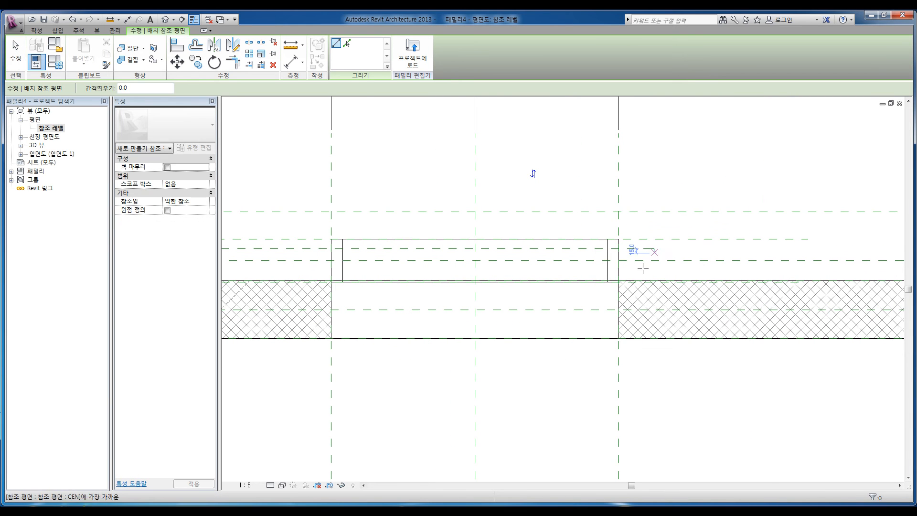
Draw a second horizontal reference plane across the frame, between CEN and the lower outer plane.
left_click(642, 271)
left_click(302, 271)
key("Escape")
key("Escape")
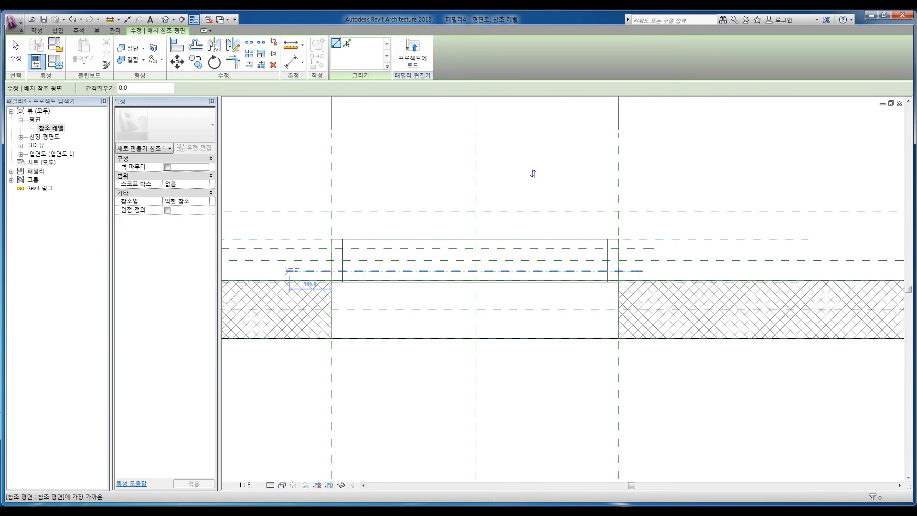
Dimension the distance between the new upper reference plane and the CEN plane.
scroll(401, 266, "up", 1)
middle_click_drag(413, 269, 511, 262)
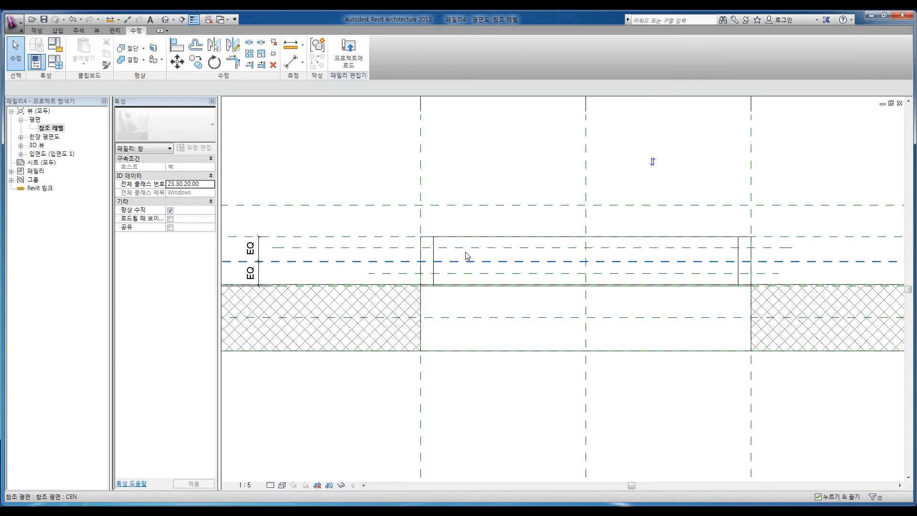
left_click(462, 249)
key("d")
key("i")
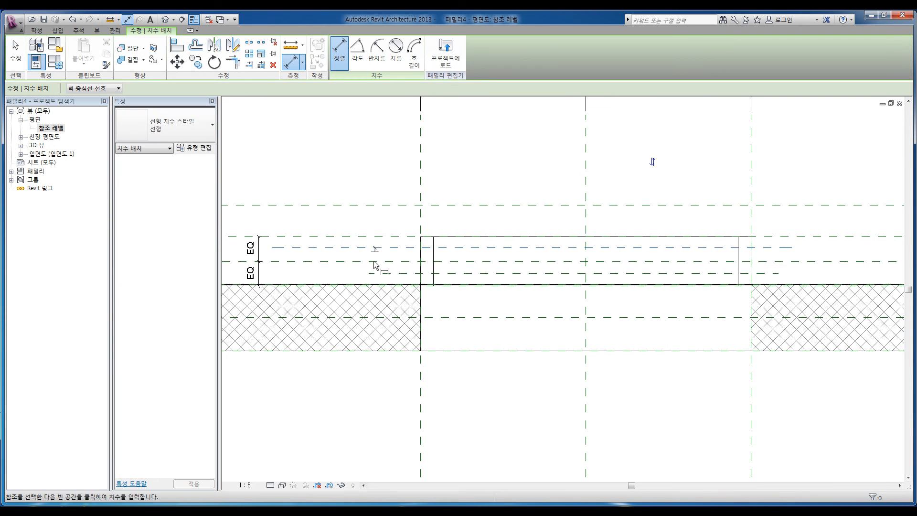
left_click(373, 261)
left_click(367, 224)
key("Escape")
key("Escape")
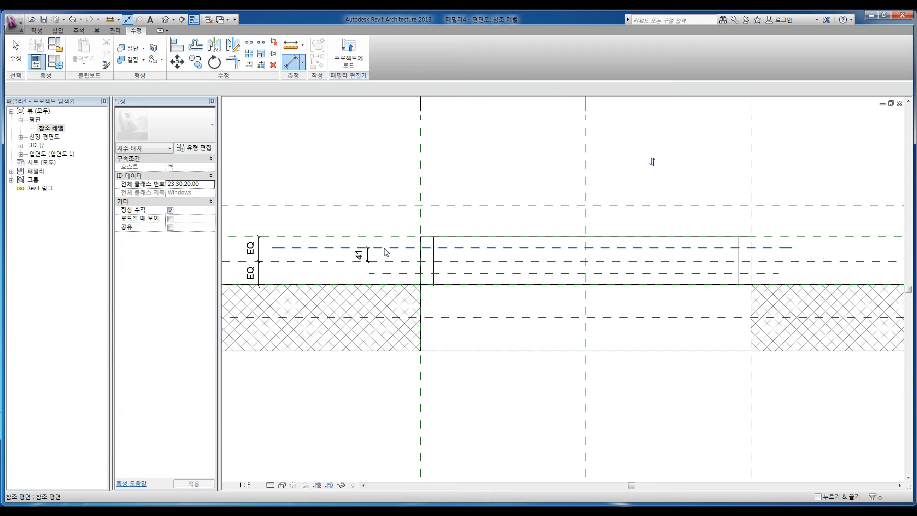
Set the distance from the CEN plane to the upper inner reference plane to 50.
left_click(385, 248)
left_click(359, 255)
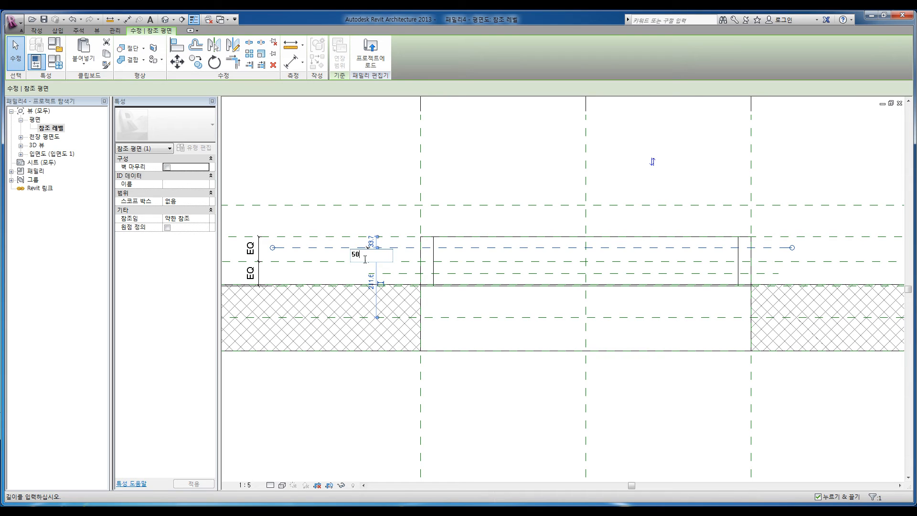
key("Return")
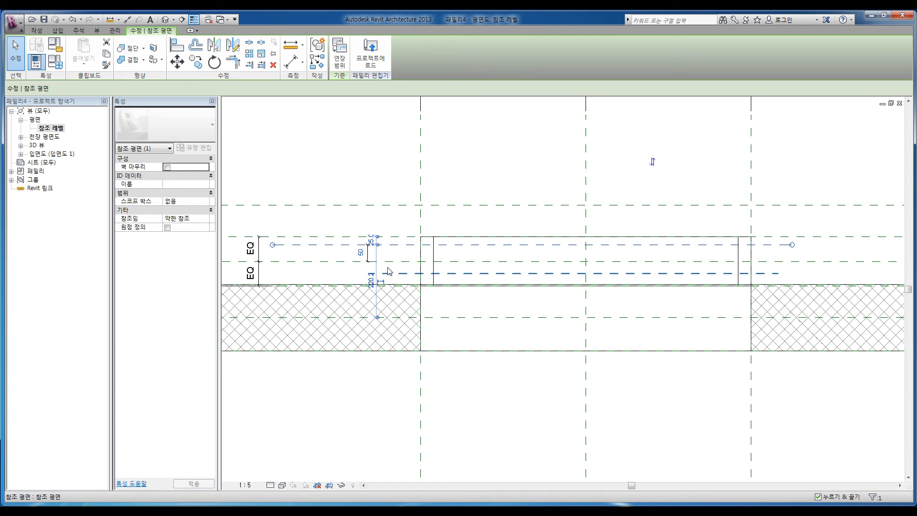
left_click(381, 282)
left_click(389, 272)
left_click(697, 273)
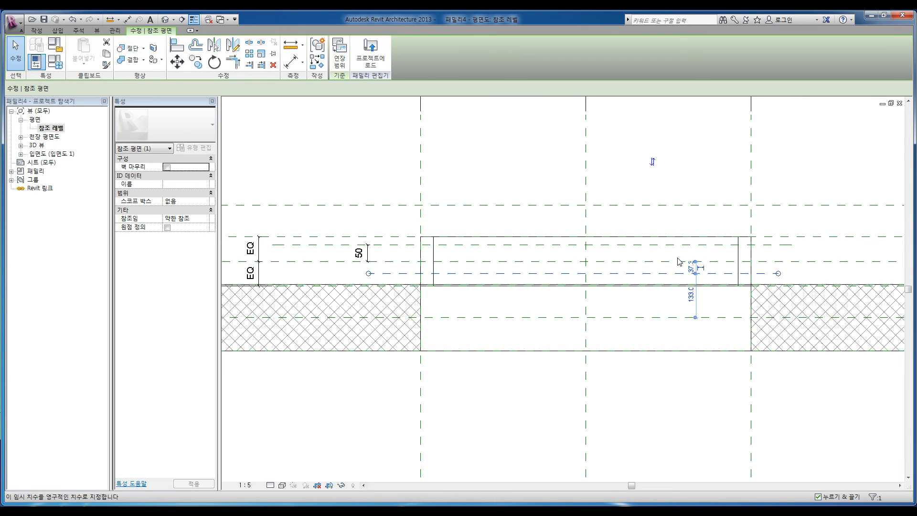
left_click(612, 173)
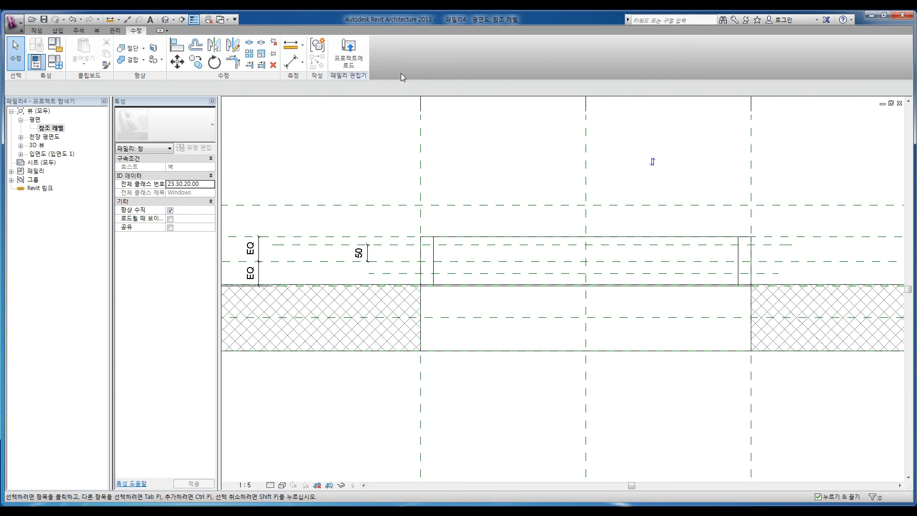
Dimension the distance between the CEN plane and the lower inner reference plane.
left_click(290, 61)
left_click(395, 274)
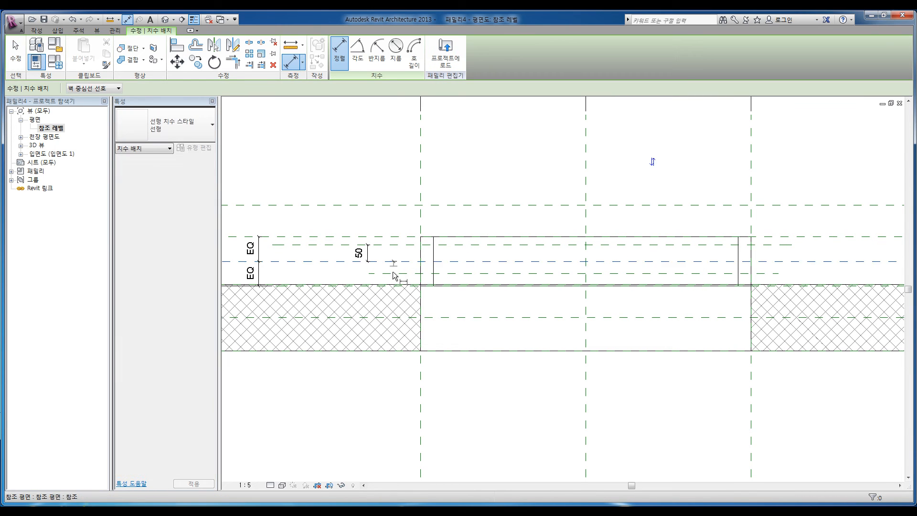
left_click(389, 262)
left_click(388, 268)
key("Escape")
key("Escape")
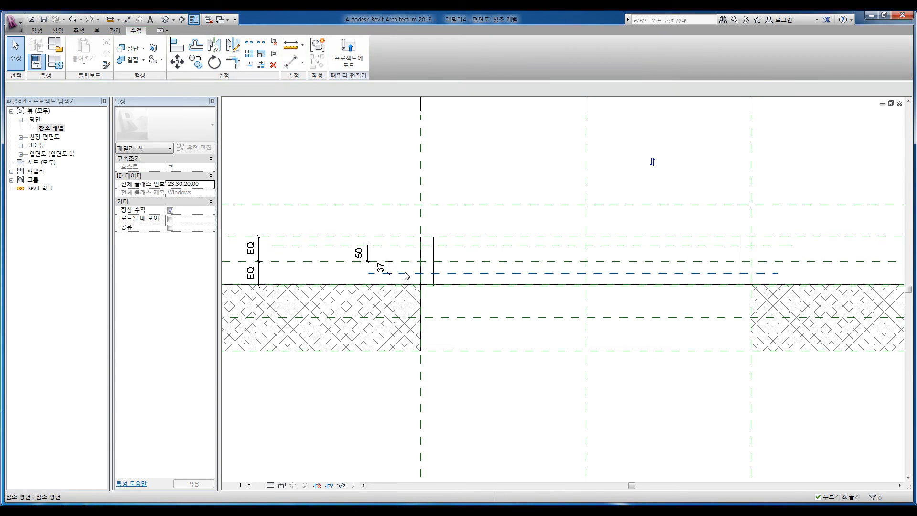
Set the distance from the CEN plane to the lower inner reference plane to 50.
left_click(407, 274)
left_click(381, 267)
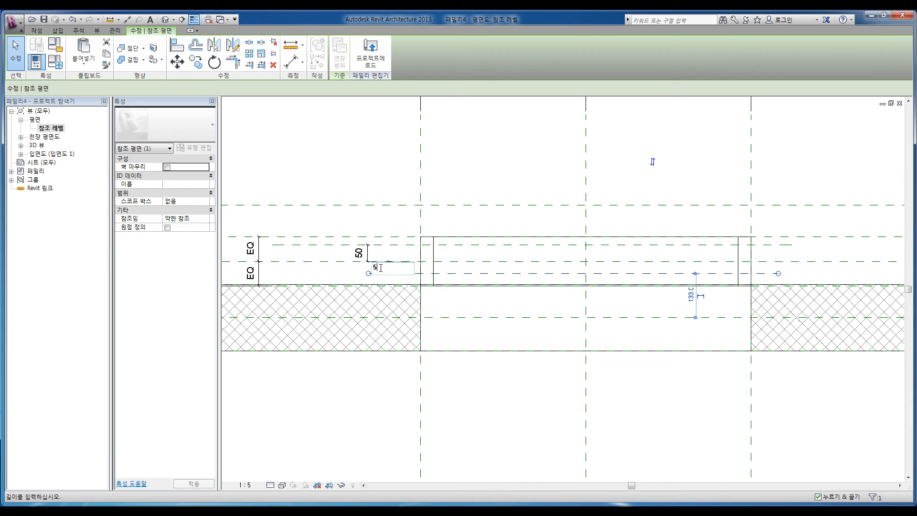
type("50")
key("Return")
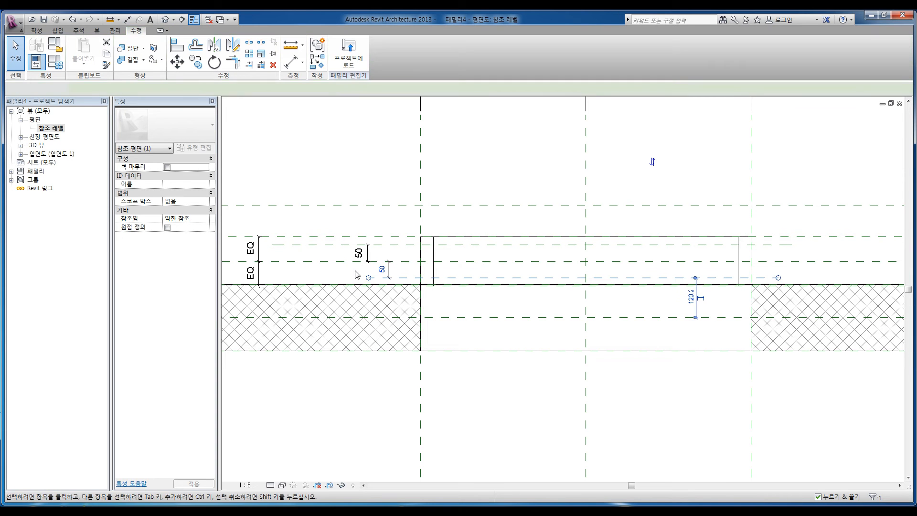
left_click(389, 271)
key("Escape")
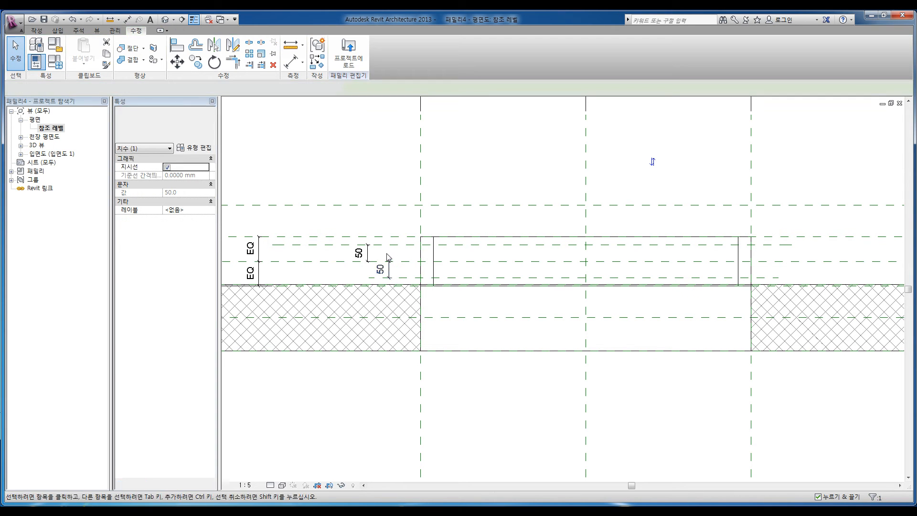
scroll(389, 255, "up", 3)
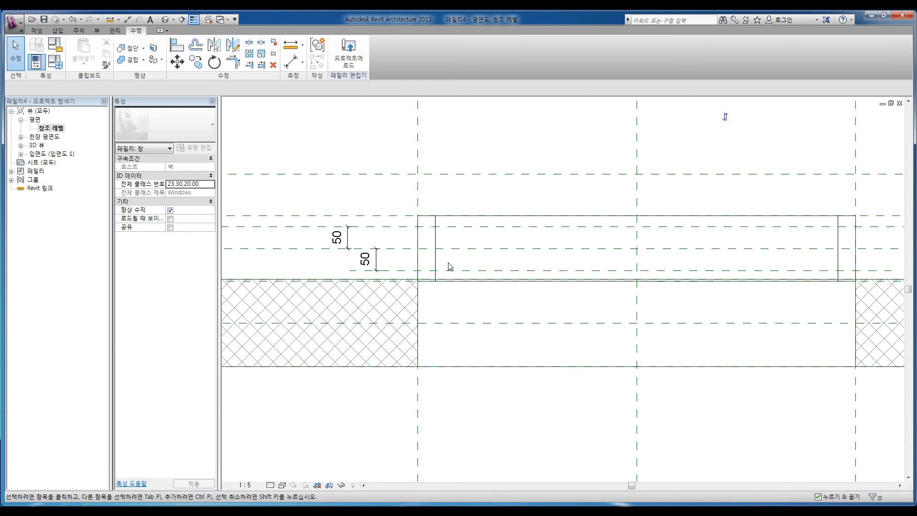
middle_click_drag(452, 271, 436, 285)
middle_click_drag(375, 273, 377, 275)
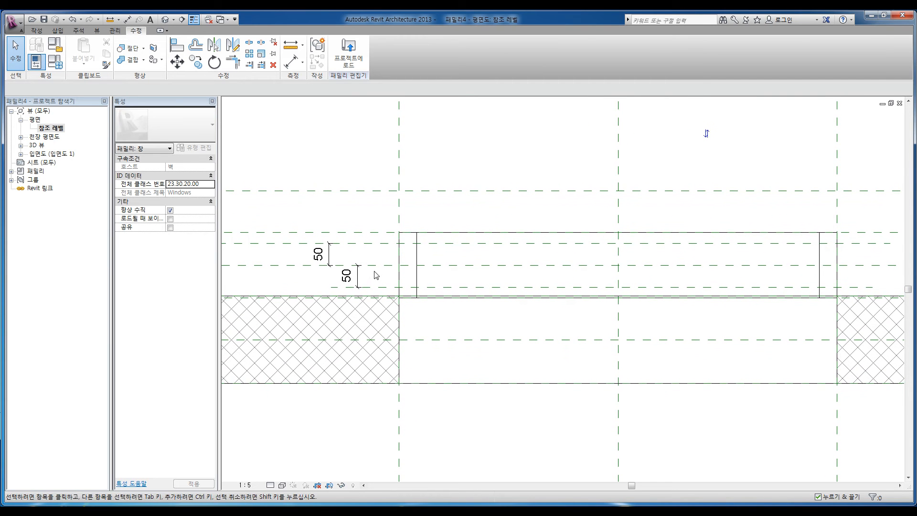
left_click(429, 245)
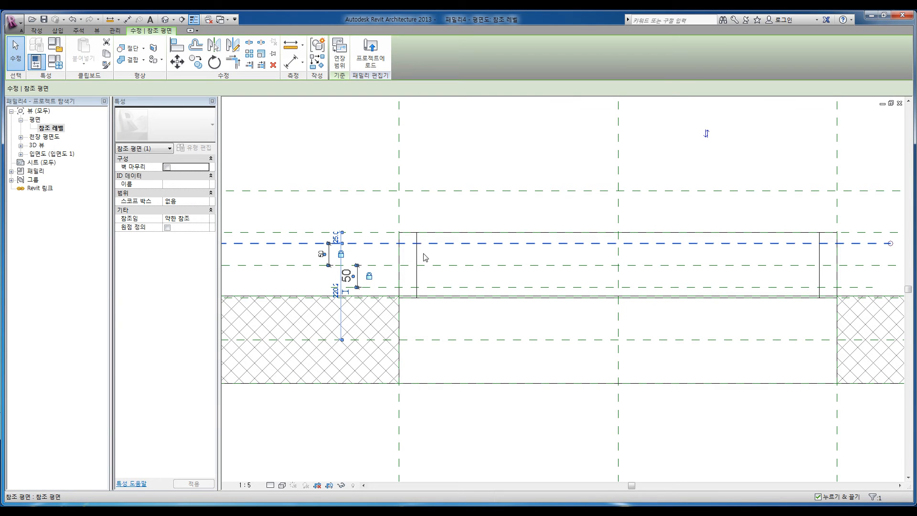
key("Escape")
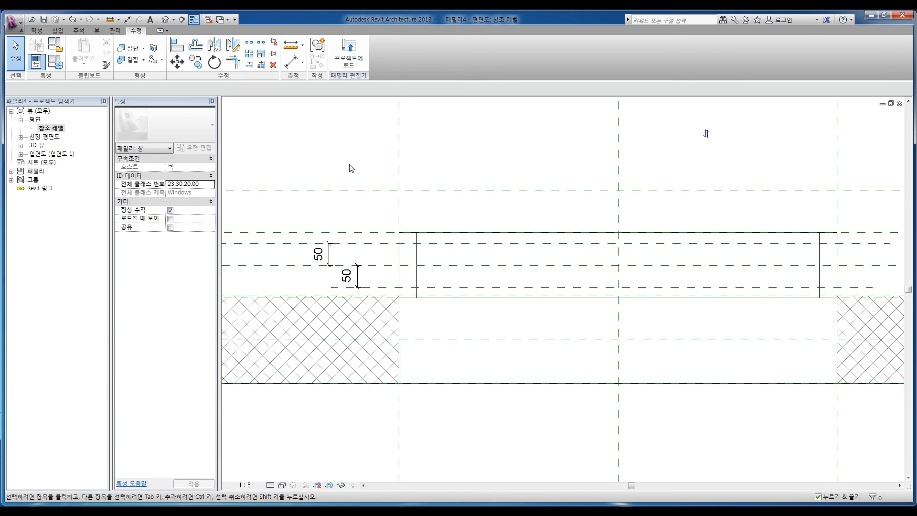
middle_click_drag(352, 169, 365, 157)
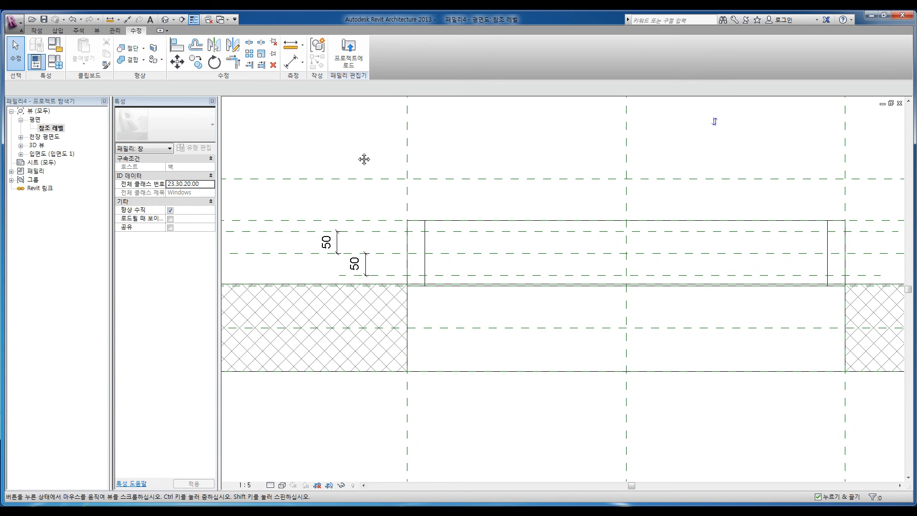
Set the upper inner reference plane as the work plane by picking it, and open the 입면도: 내부 view.
left_click(38, 31)
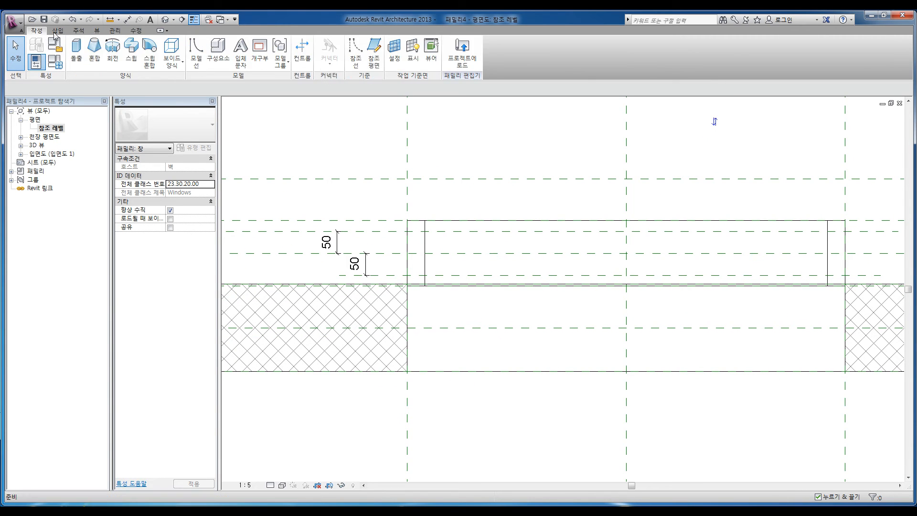
left_click(399, 66)
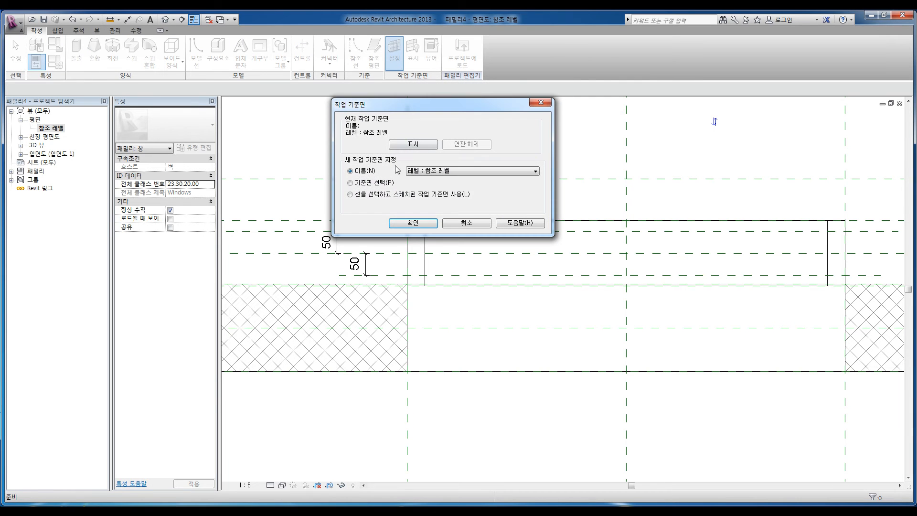
left_click(413, 222)
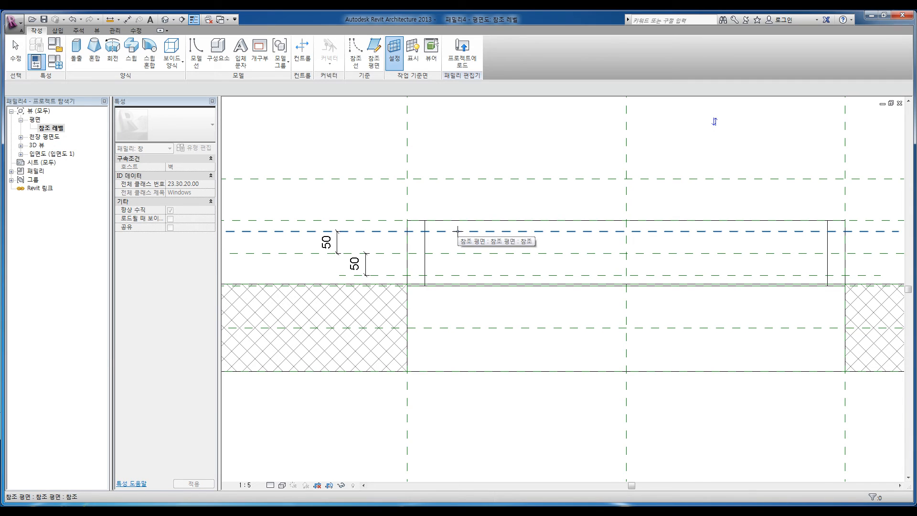
middle_click_drag(466, 239, 496, 252)
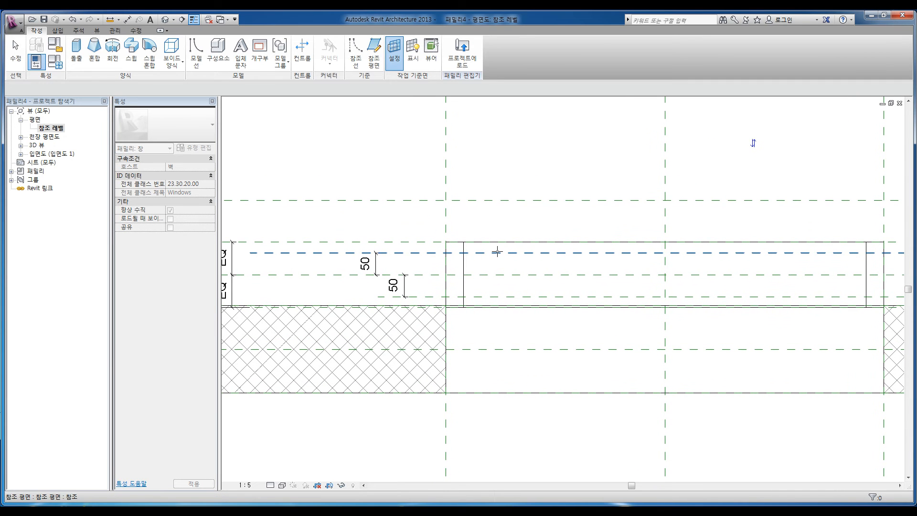
left_click(497, 252)
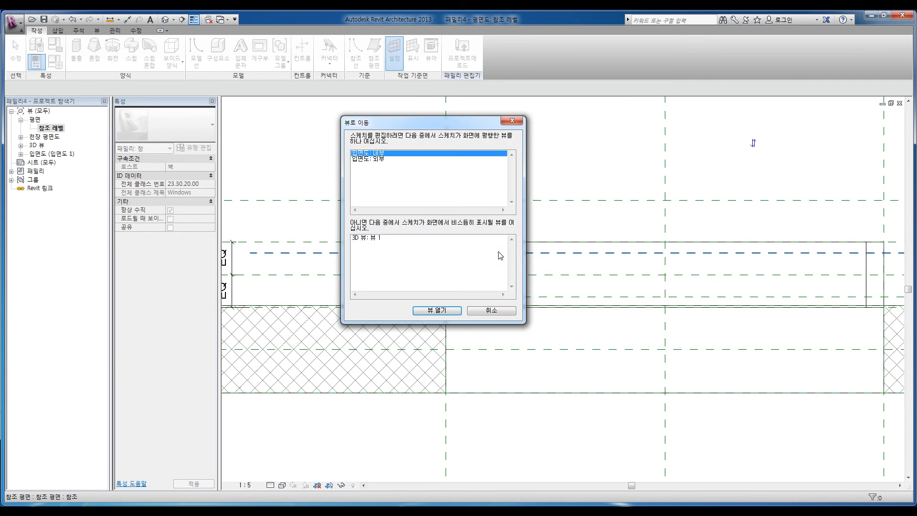
left_click(444, 311)
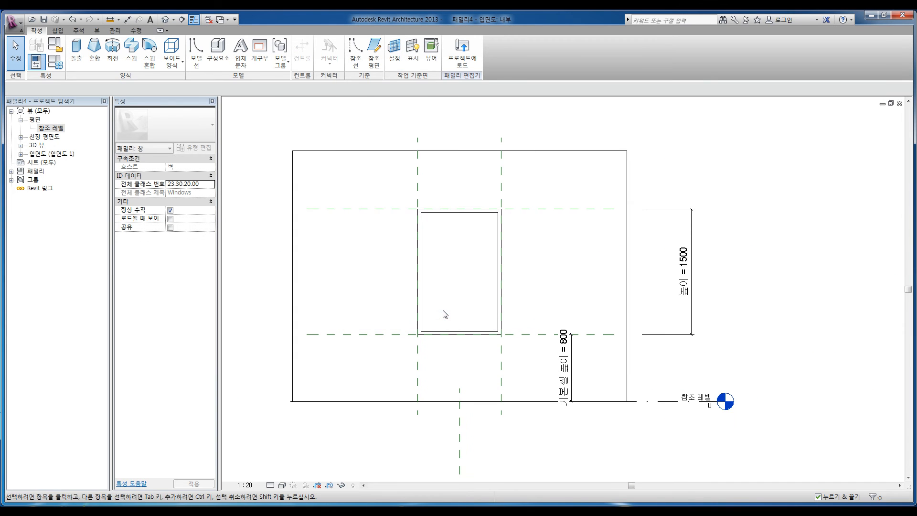
Extend the upper end of the 중심(왼쪽/오른쪽) reference plane above the window opening in the interior elevation.
scroll(444, 302, "up", 1)
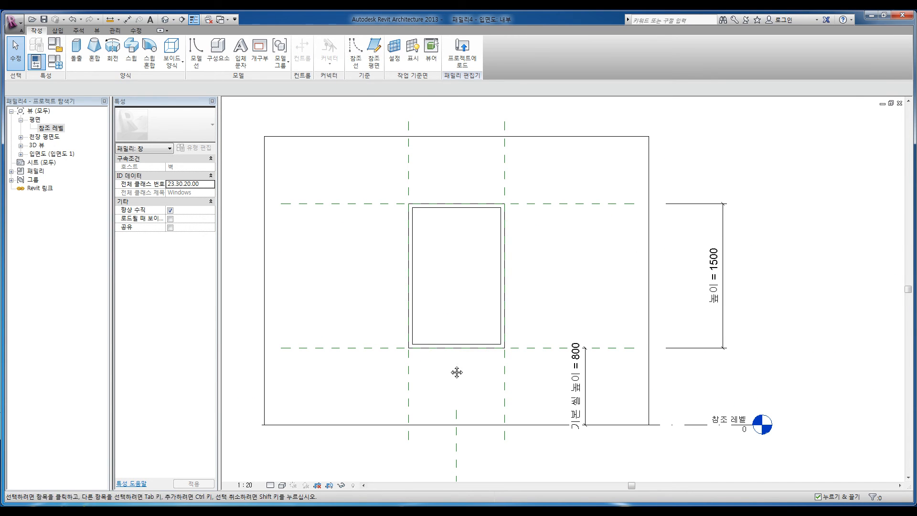
left_click(455, 423)
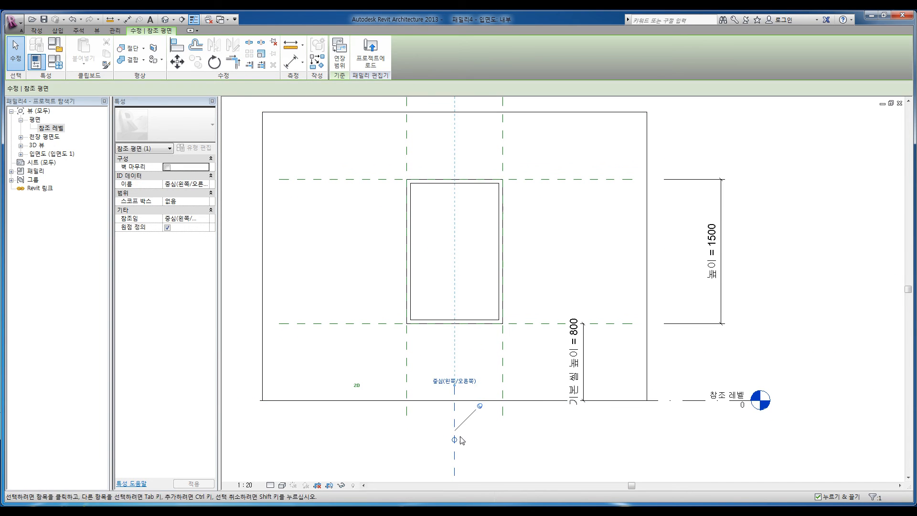
left_click_drag(457, 388, 457, 163)
scroll(445, 219, "up", 4)
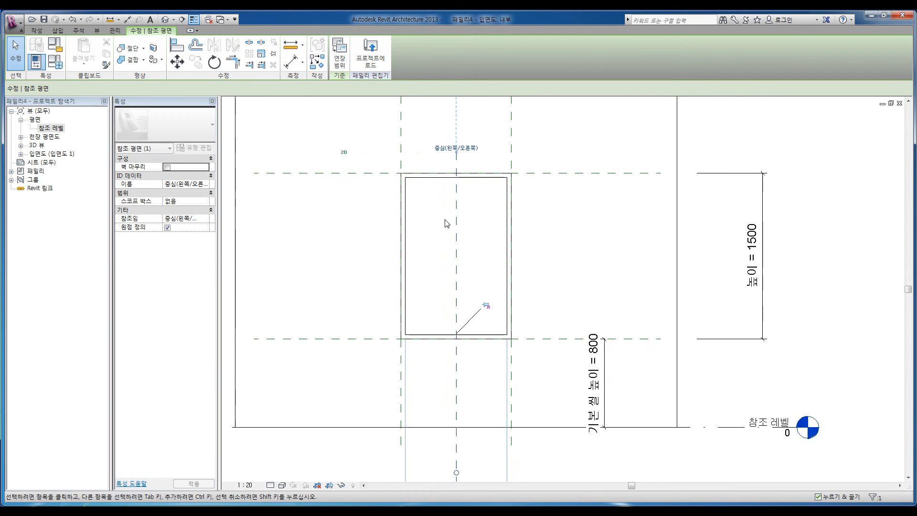
key("Escape")
middle_click_drag(439, 225, 429, 235)
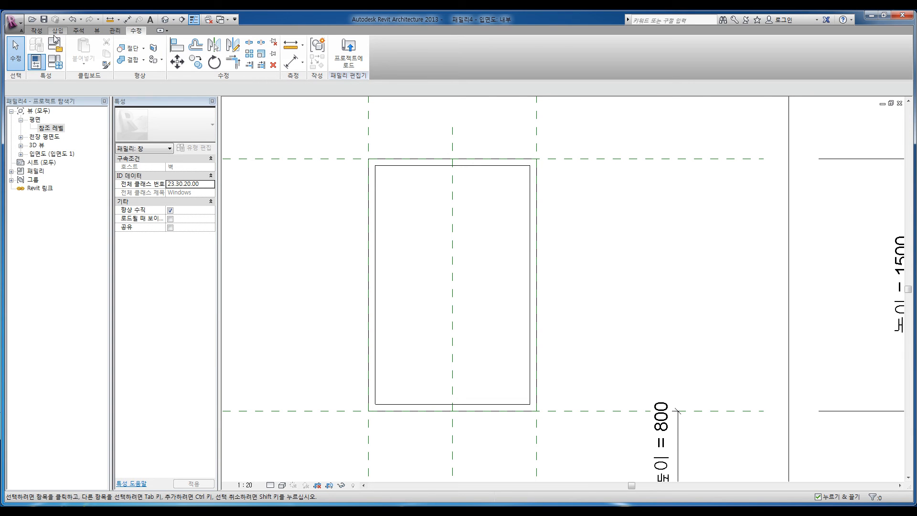
Start an extrusion and sketch a 460 by 1420 rectangle from the frame's upper-left inner corner to the centre plane at the lower inner edge.
left_click(36, 30)
left_click(75, 56)
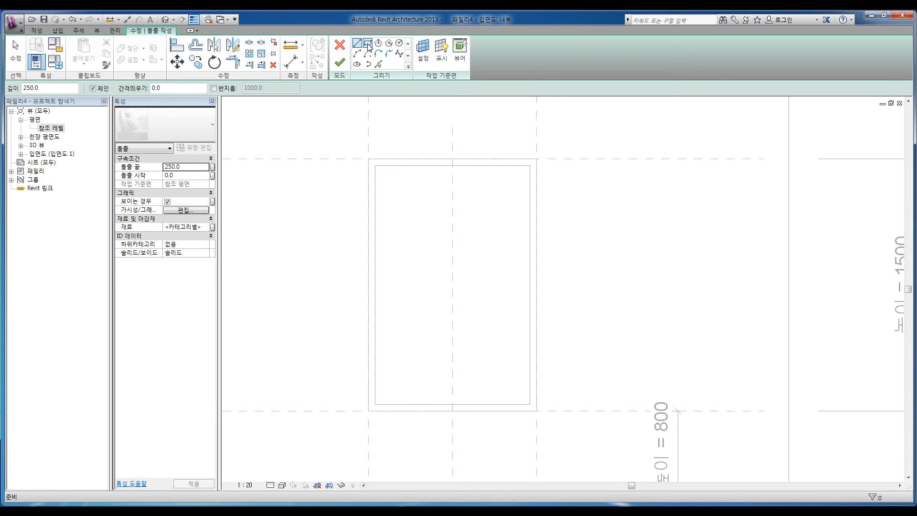
left_click(367, 44)
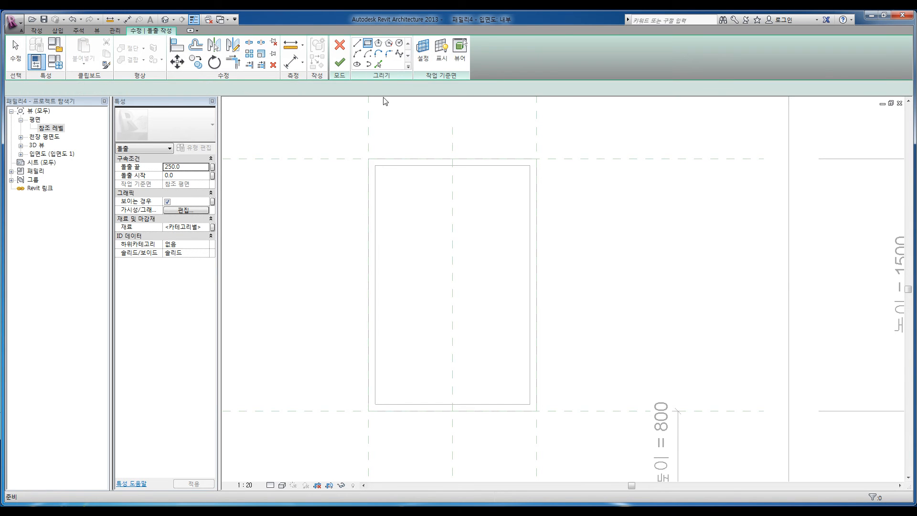
left_click(375, 165)
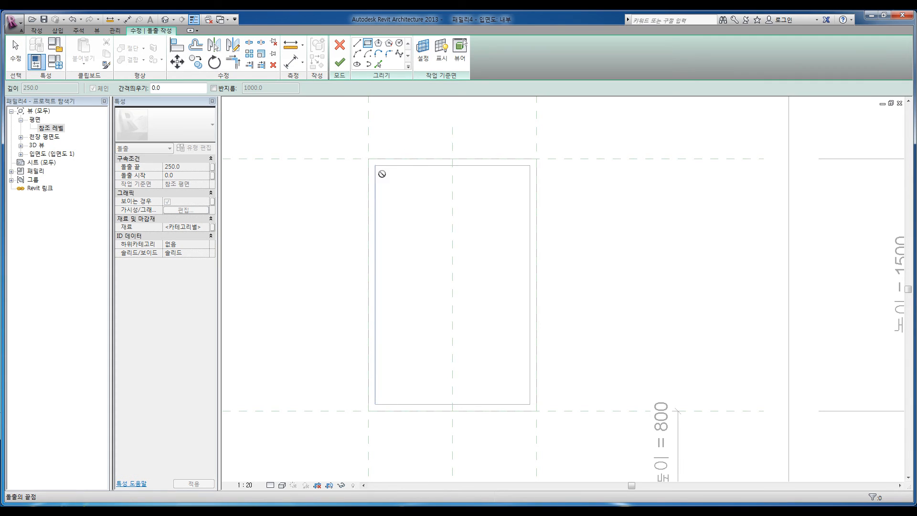
left_click(453, 405)
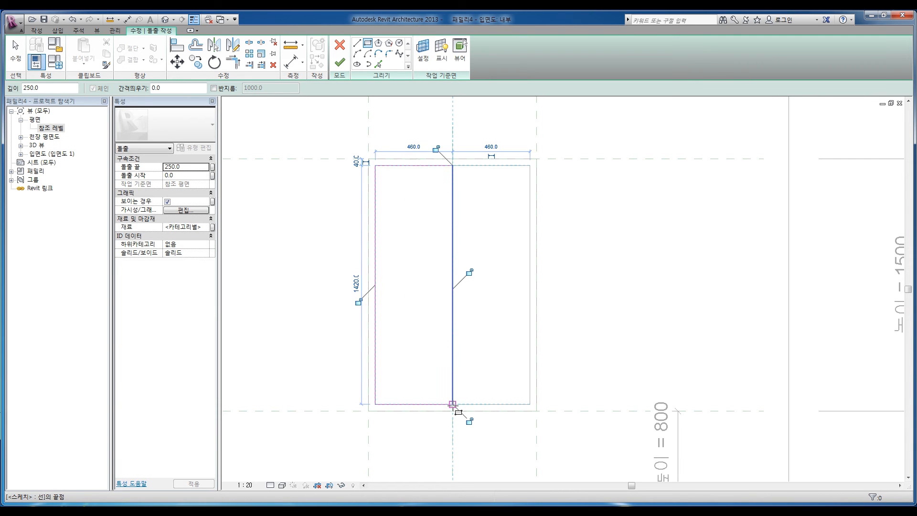
key("Escape")
key("Escape")
Move the sketch rectangle's right edge 20 to the right, past the centre plane.
left_click(453, 381)
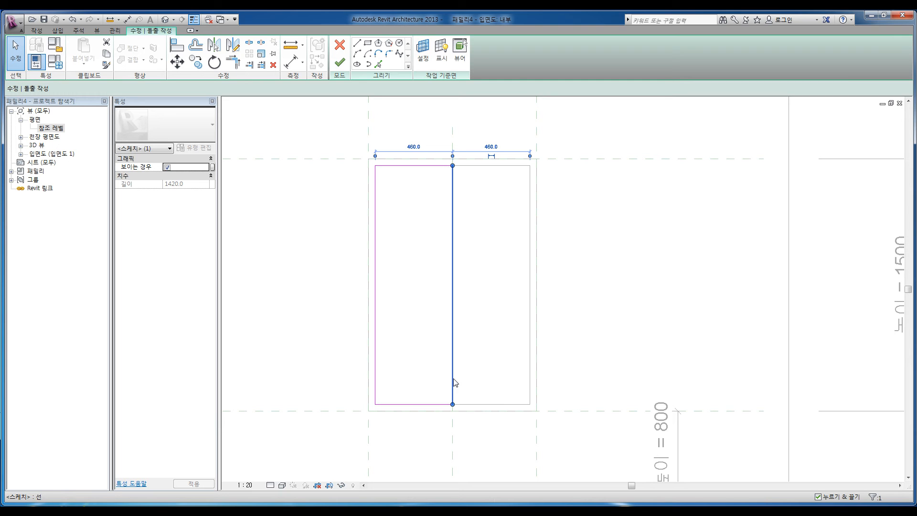
left_click(177, 61)
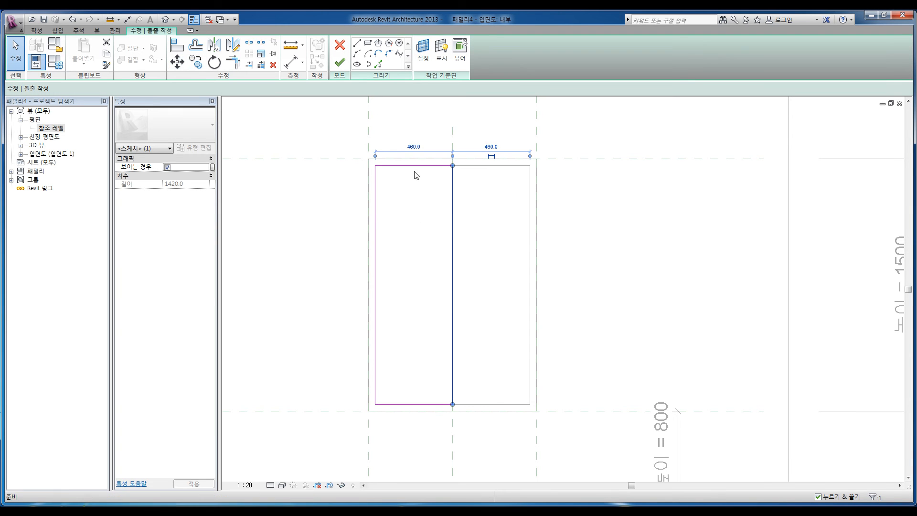
left_click(451, 222)
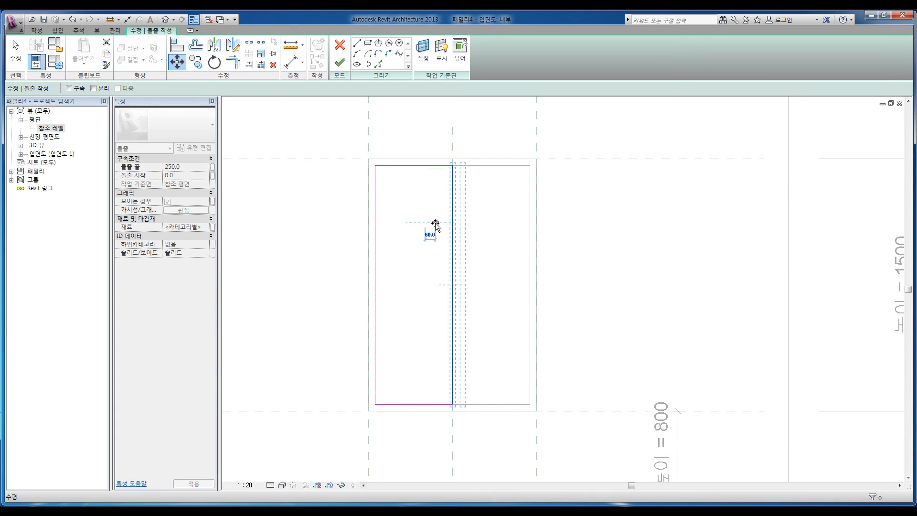
type("20")
key("Return")
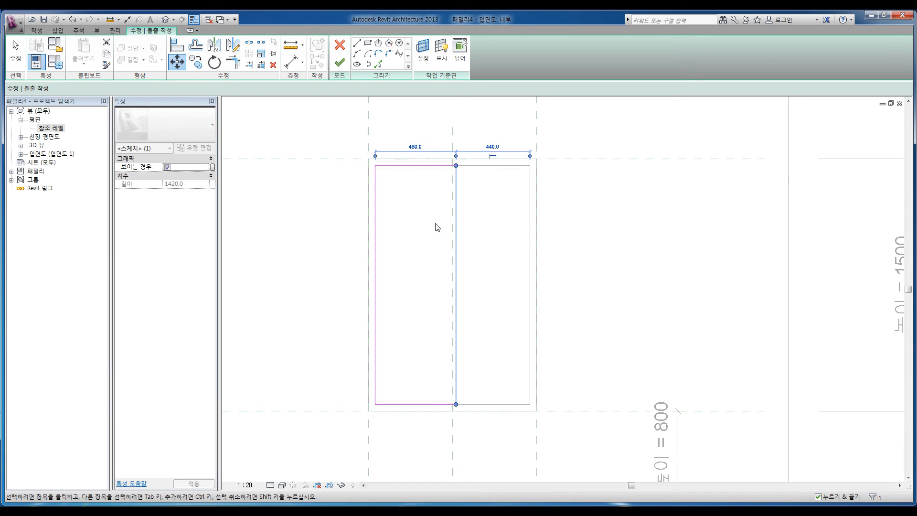
key("Escape")
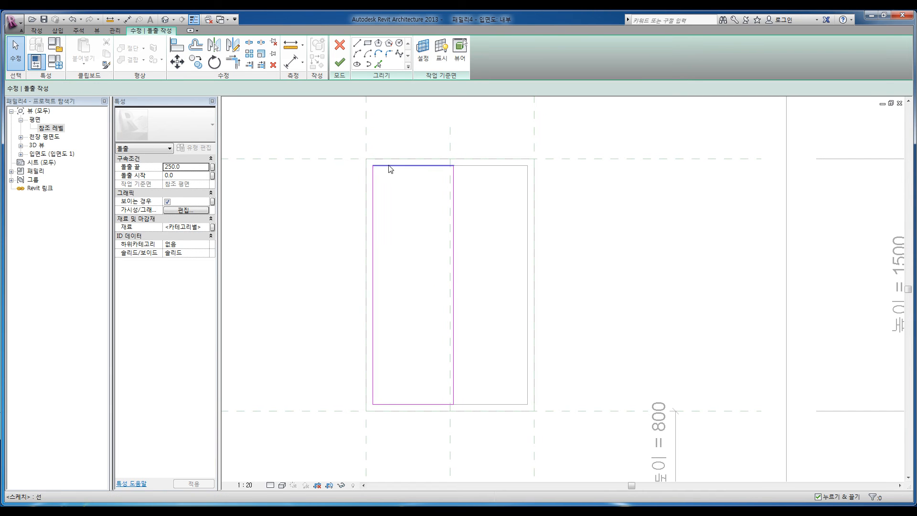
Sketch an inner rectangle inside the sash outline with an offset of -40, using the outline's opposite corners.
left_click(368, 43)
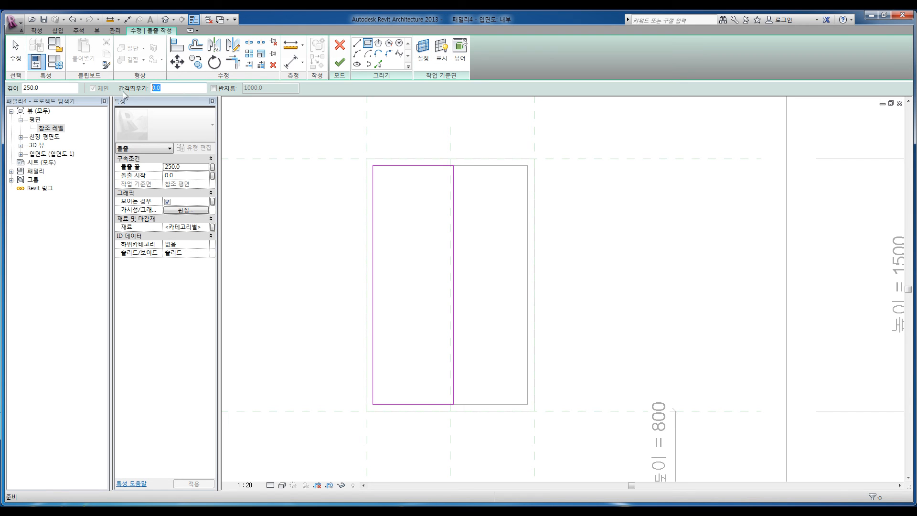
type("-40")
left_click(373, 166)
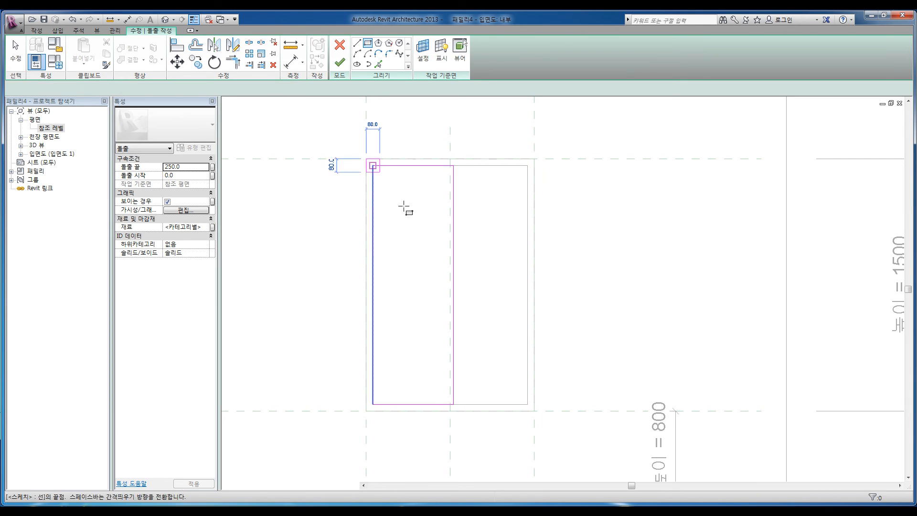
left_click(454, 404)
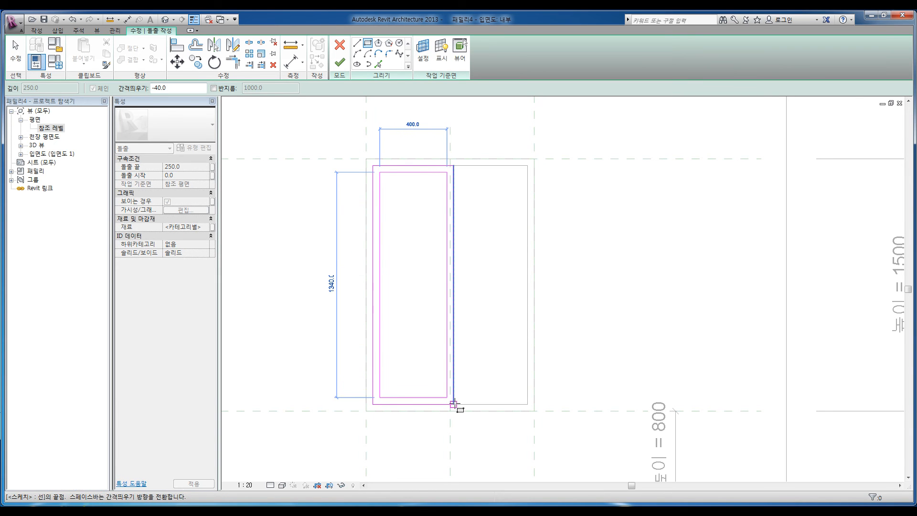
left_click(454, 404)
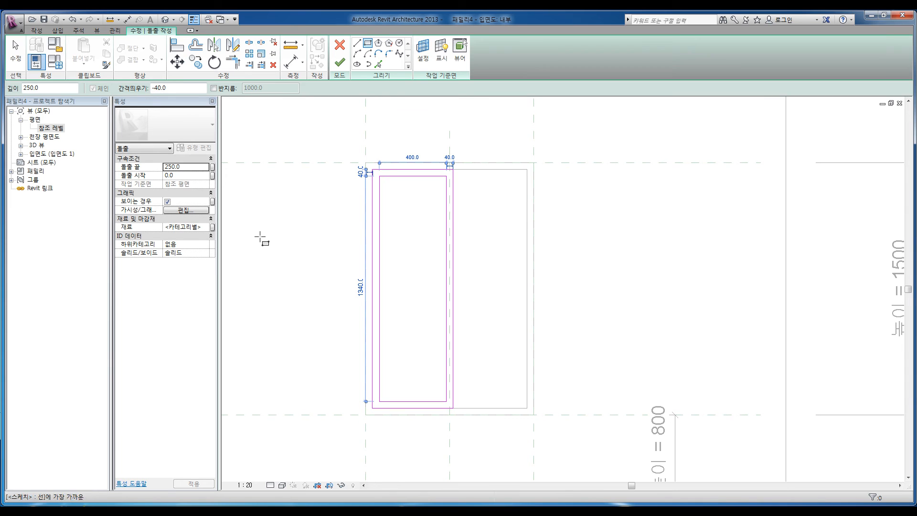
key("Escape")
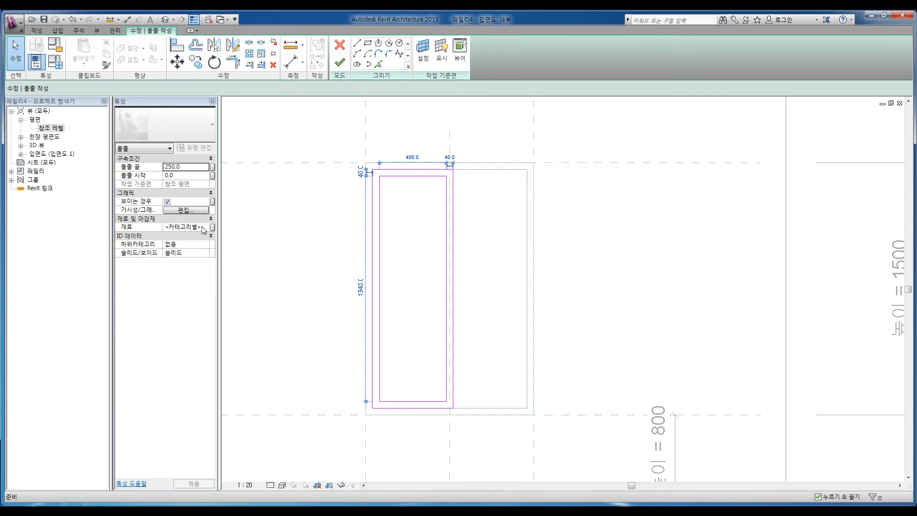
Create a new material for the extrusion and name it 프레임.
left_click(205, 230)
left_click(205, 227)
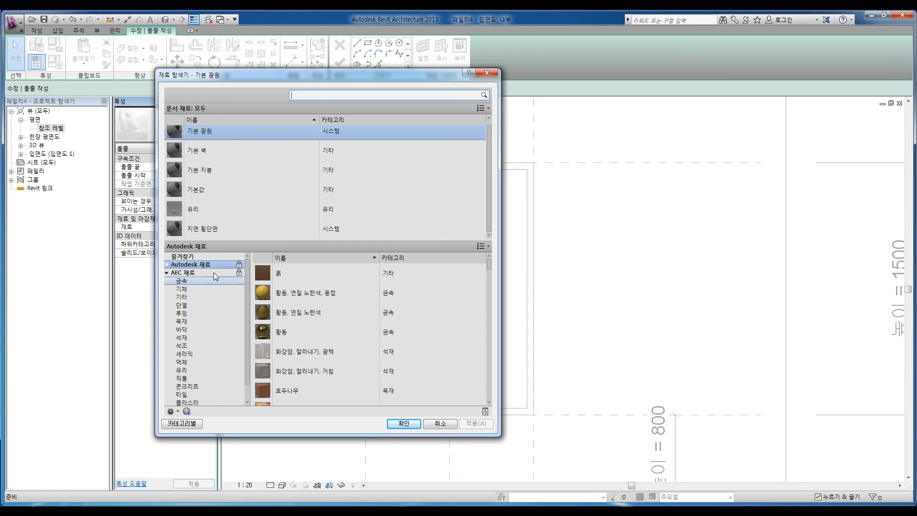
left_click(186, 411)
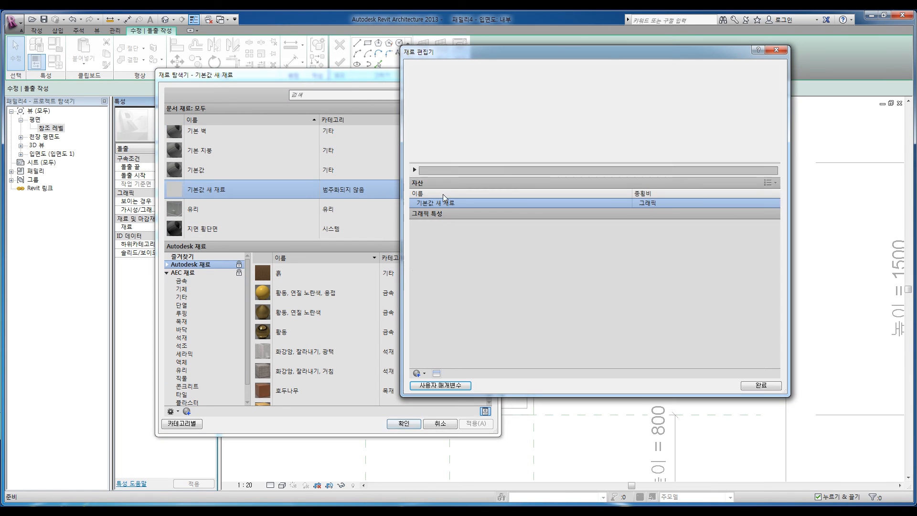
left_click(440, 171)
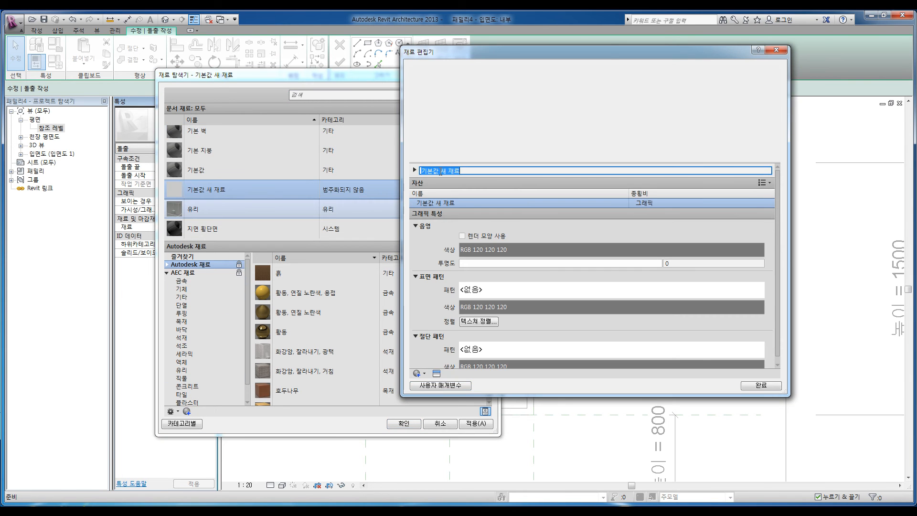
type("ㅍ")
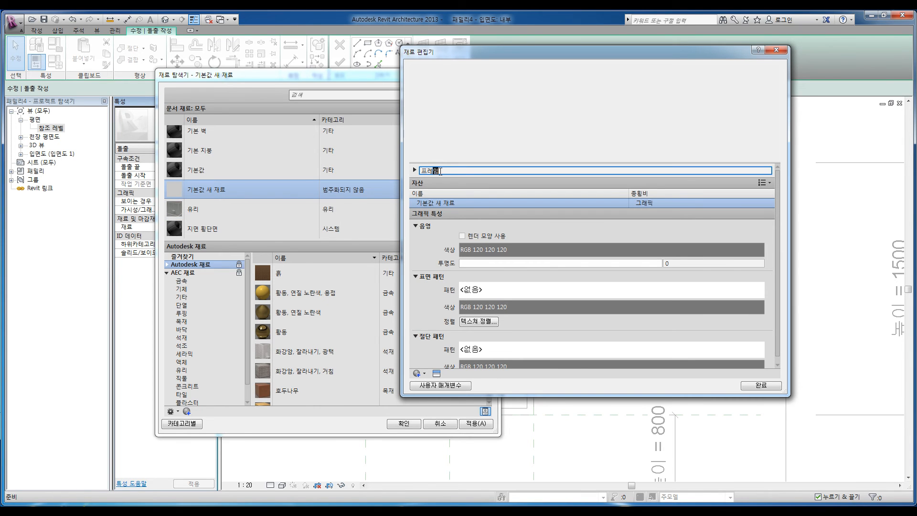
Set the 프레임 material's shading colour to RGB 202 202 202 and finish the sash extrusion with that material assigned.
left_click(501, 250)
left_click_drag(722, 200, 721, 176)
left_click(653, 302)
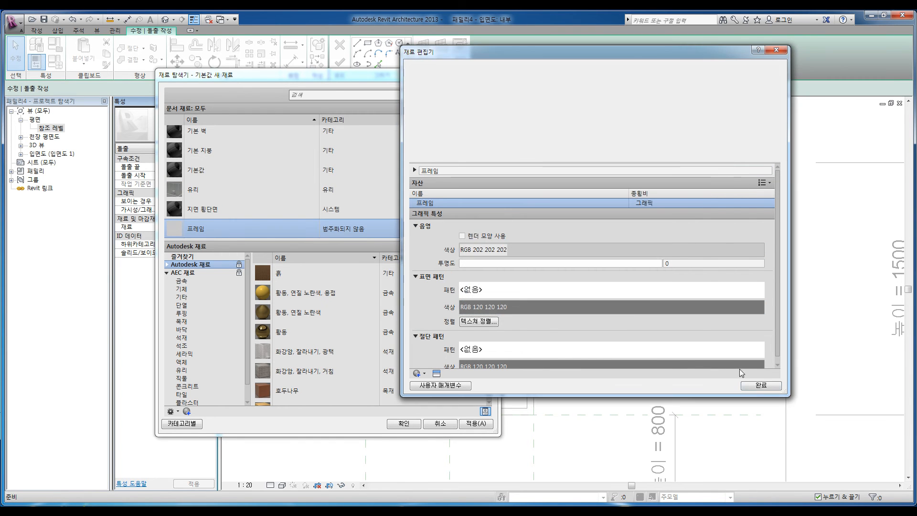
left_click(761, 385)
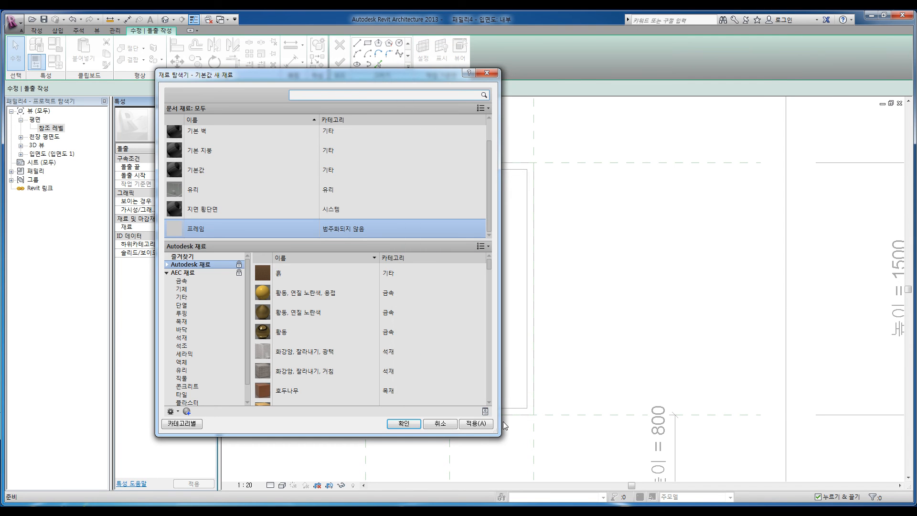
left_click(404, 423)
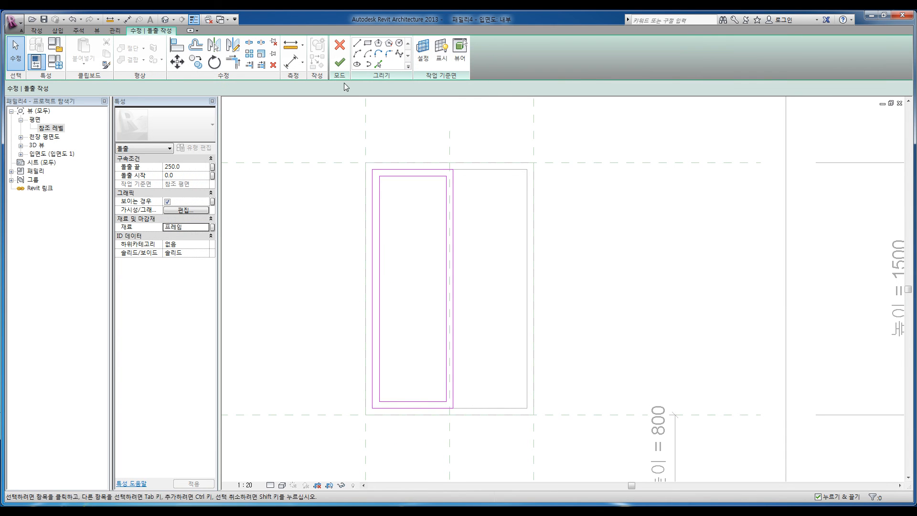
left_click(339, 63)
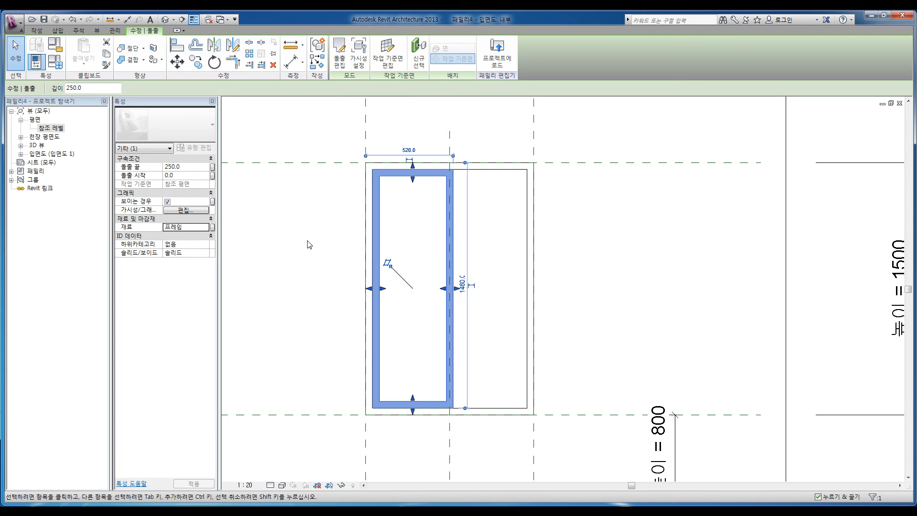
key("Escape")
Open the 참조 레벨 plan view and select the sash extrusion.
double_click(54, 129)
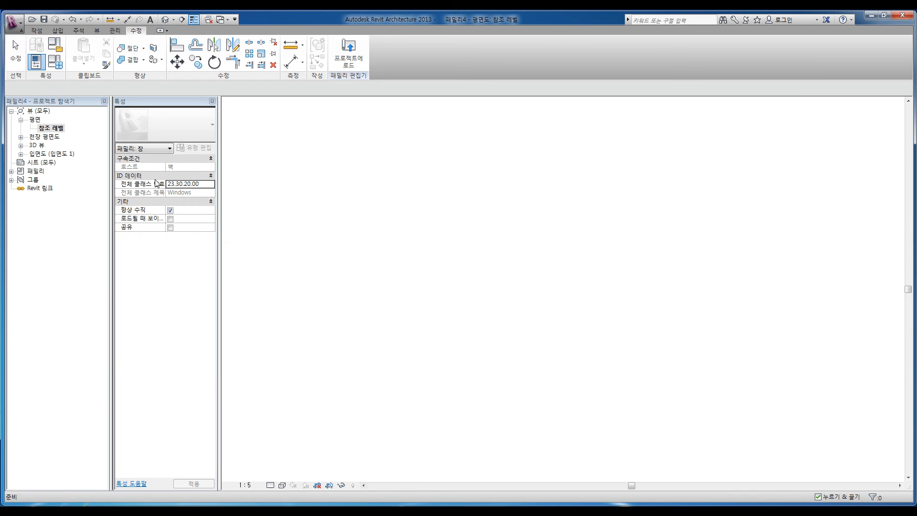
scroll(530, 334, "down", 2)
scroll(494, 293, "up", 2)
left_click(492, 286)
scroll(492, 284, "up", 1)
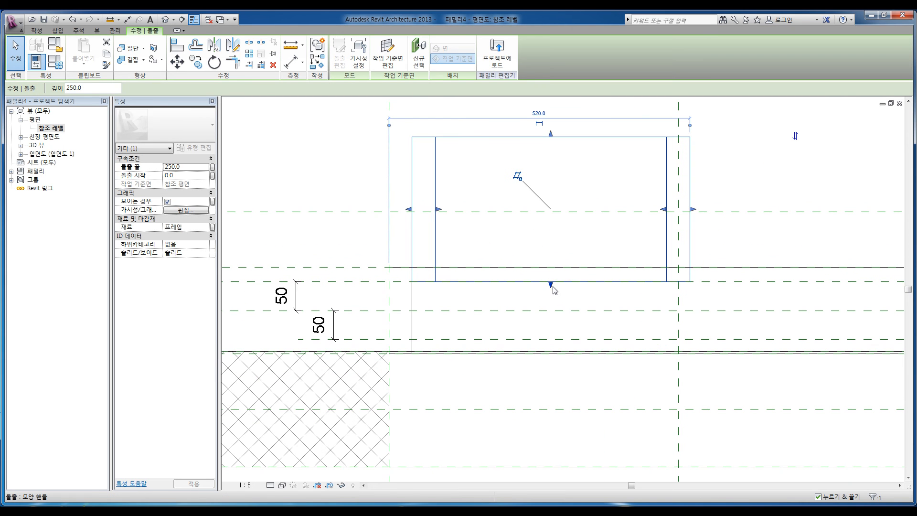
Set the sash extrusion's end to 20 and its start to -40.
left_click(190, 167)
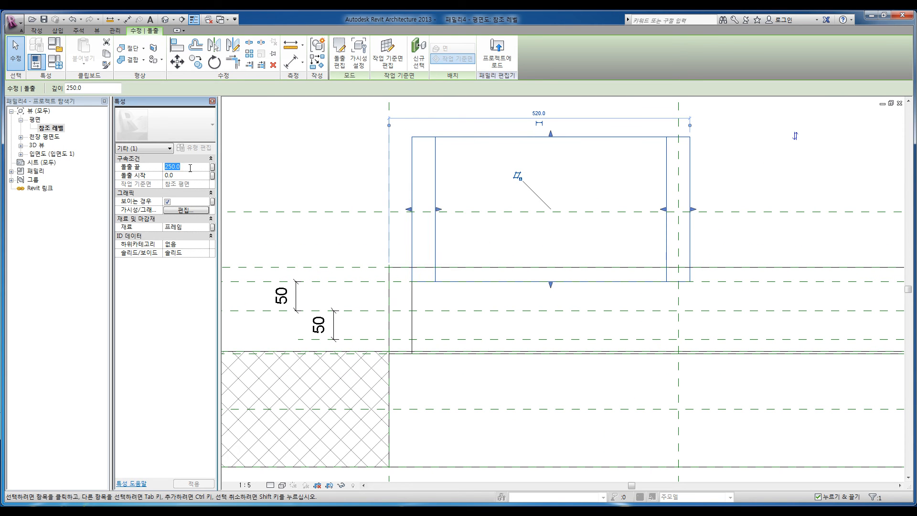
type("2")
left_click(186, 176)
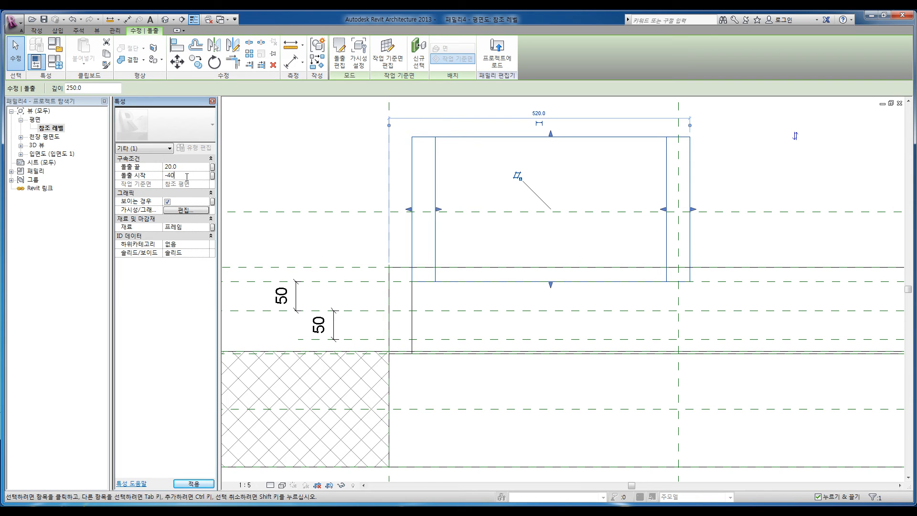
type("-40")
key("Return")
scroll(478, 297, "up", 1)
scroll(478, 297, "up", 2)
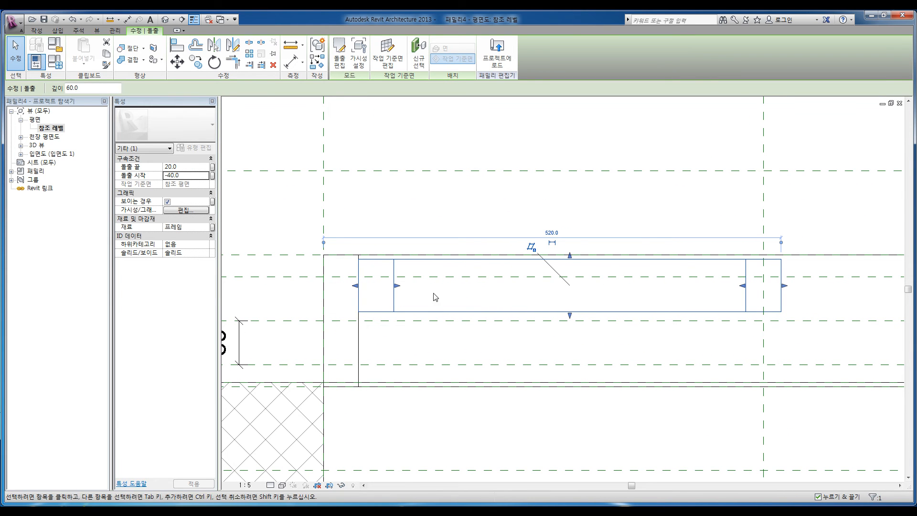
Set the sash extrusion's end to 15 and its start to -15.
left_click(189, 168)
type("15")
left_click(191, 176)
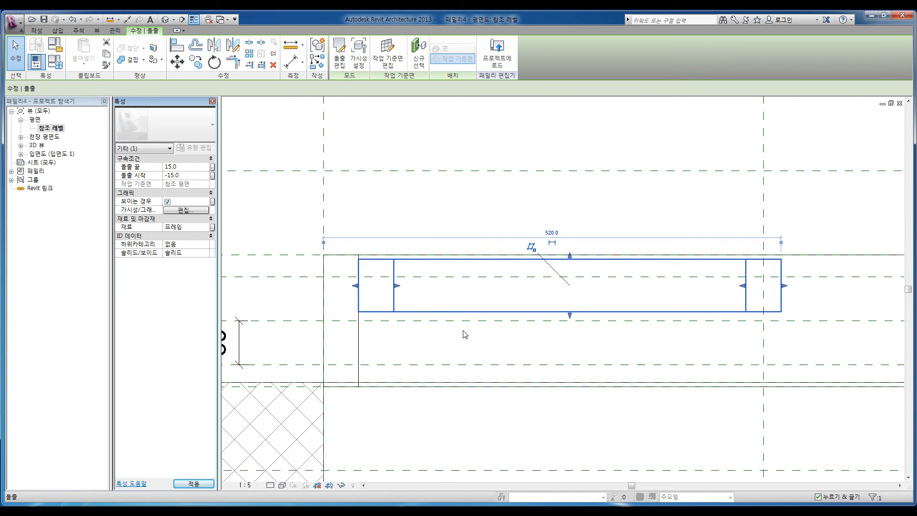
left_click(483, 346)
Examine the sash extrusion's position relative to the inner reference planes in the plan view.
scroll(480, 337, "down", 2)
middle_click_drag(480, 338, 495, 310)
scroll(418, 255, "up", 4)
scroll(431, 267, "down", 2)
scroll(458, 295, "down", 1)
scroll(449, 296, "up", 1)
scroll(446, 293, "down", 1)
scroll(479, 299, "up", 1)
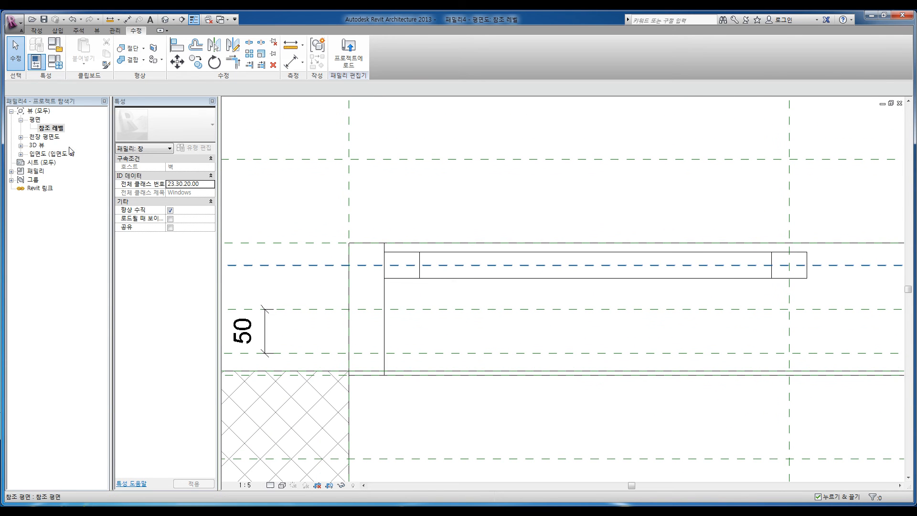
In the 입면도: 내부 view, start a new extrusion and sketch a 400 by 1340 rectangle along the left sash's inner edges.
double_click(55, 153)
double_click(45, 163)
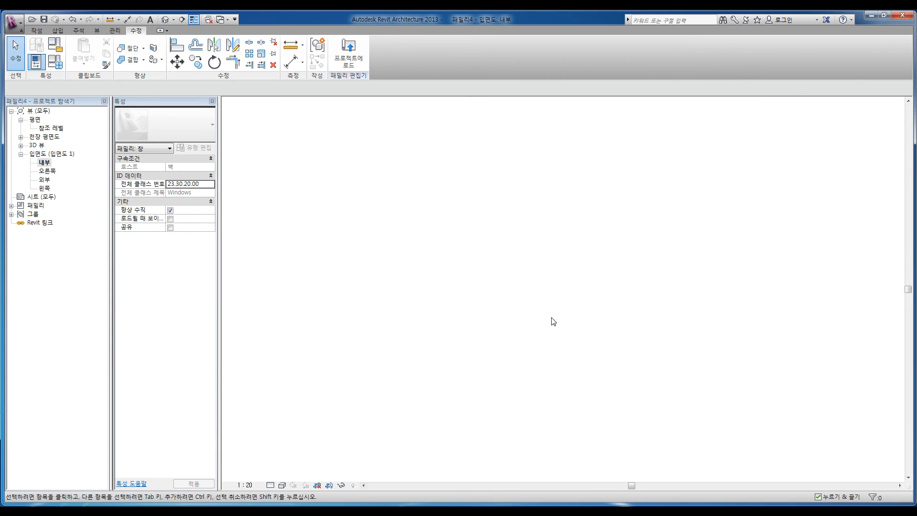
scroll(508, 316, "down", 2)
left_click(248, 151)
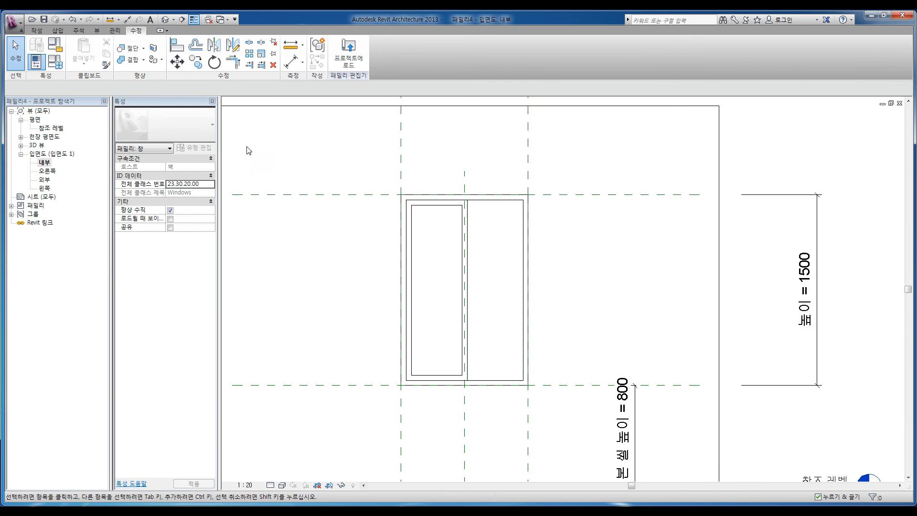
left_click(36, 30)
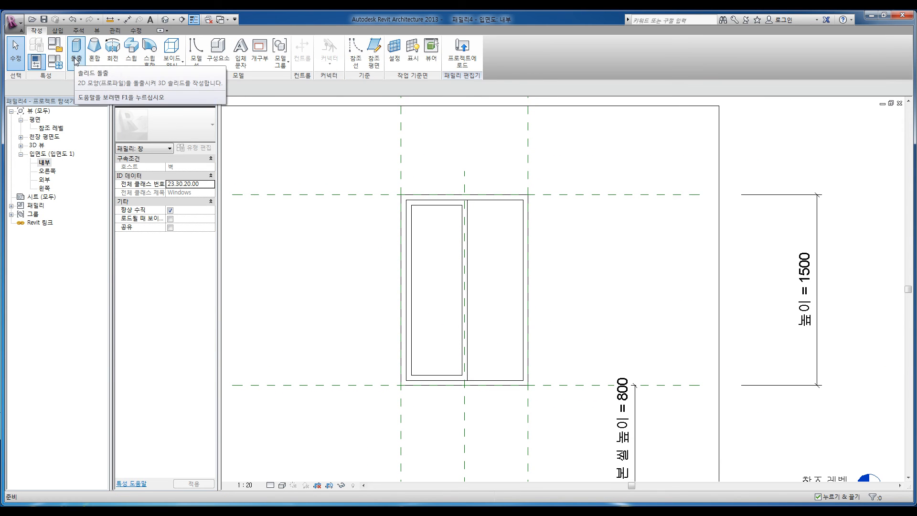
left_click(75, 53)
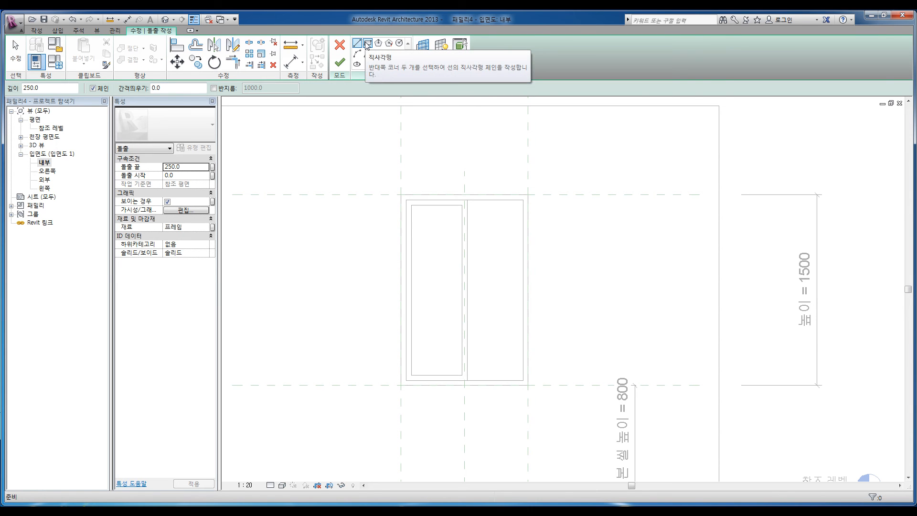
left_click(367, 44)
left_click(412, 207)
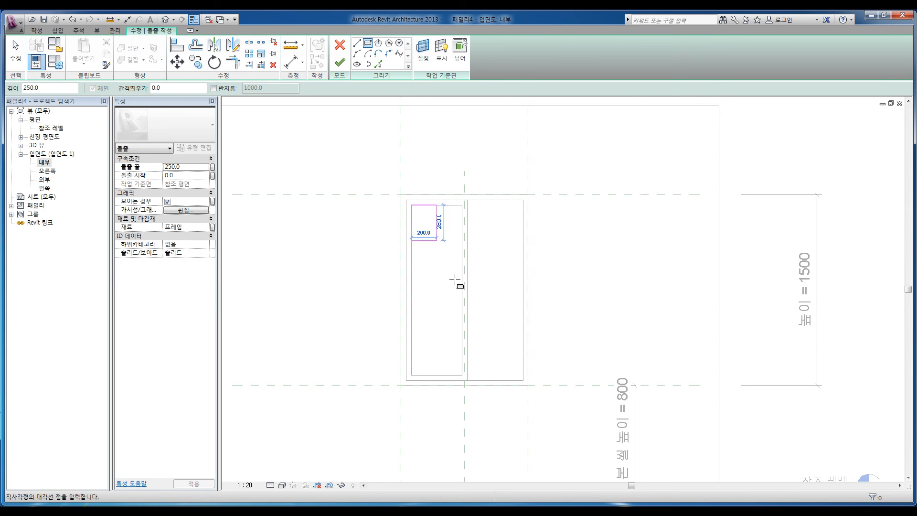
left_click(462, 375)
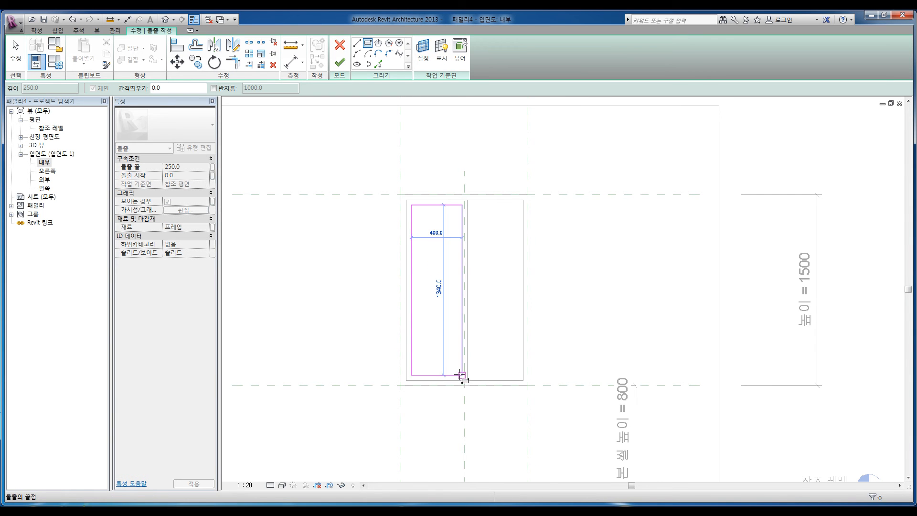
Finish the rectangle and assign the material 유리 to the new panel extrusion.
key("Escape")
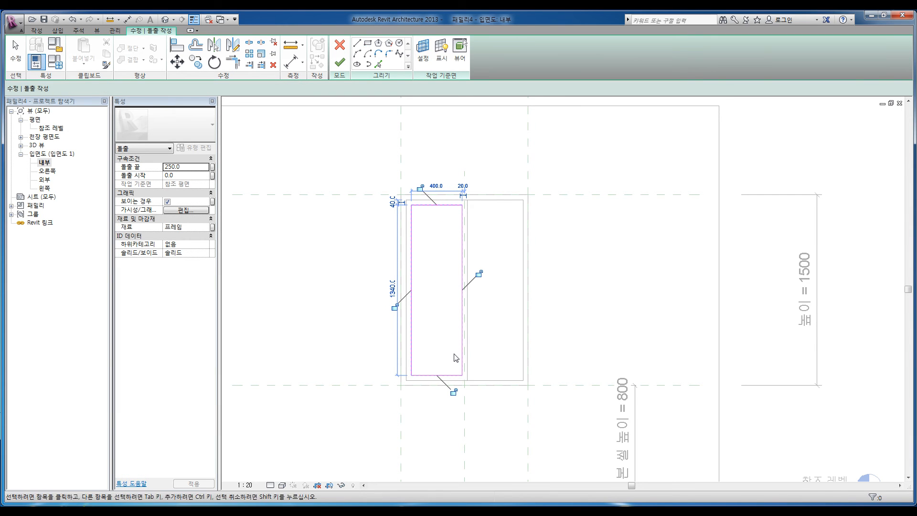
left_click(199, 228)
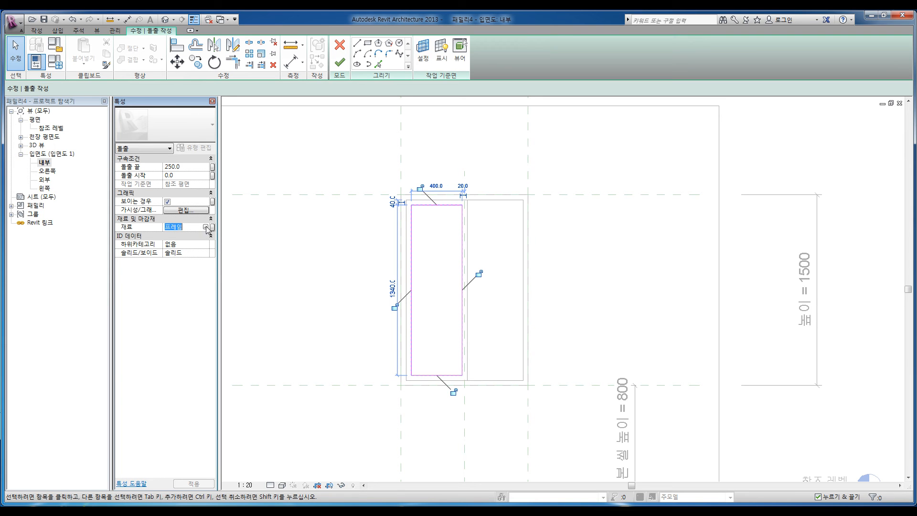
left_click(205, 226)
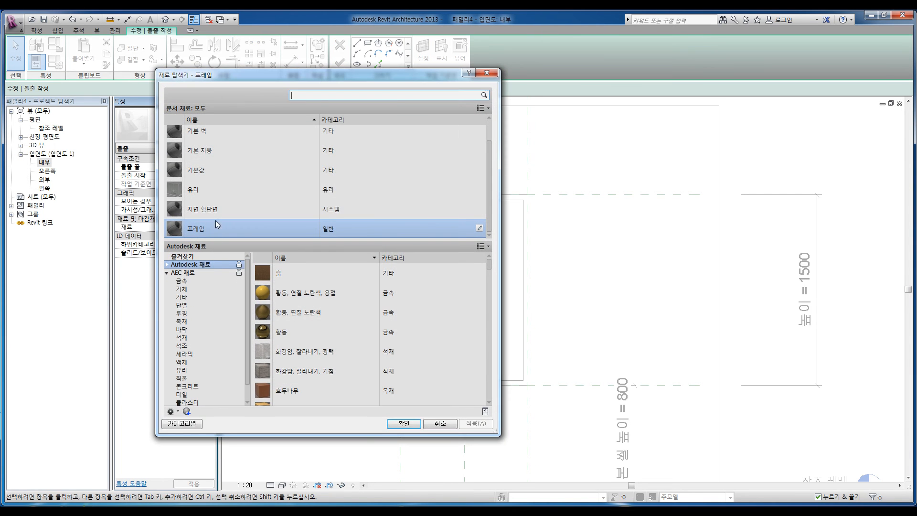
left_click(200, 193)
scroll(430, 370, "down", 1)
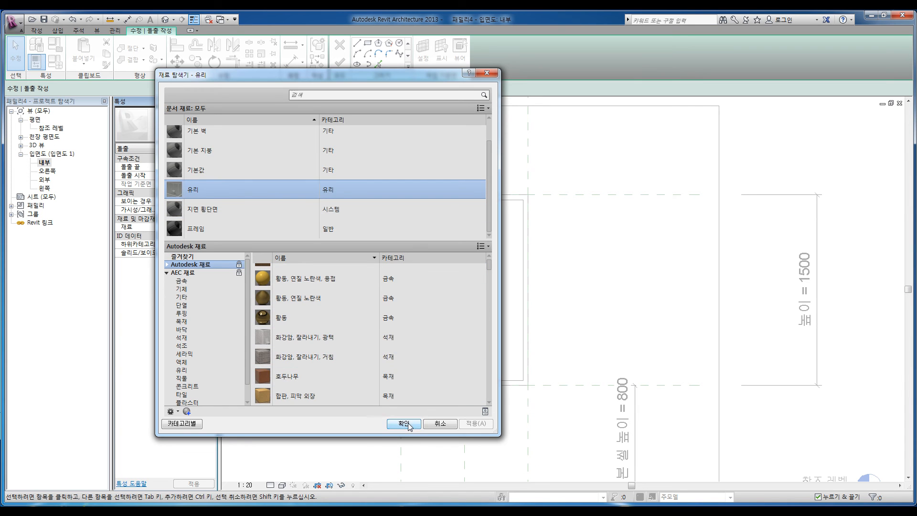
left_click(408, 424)
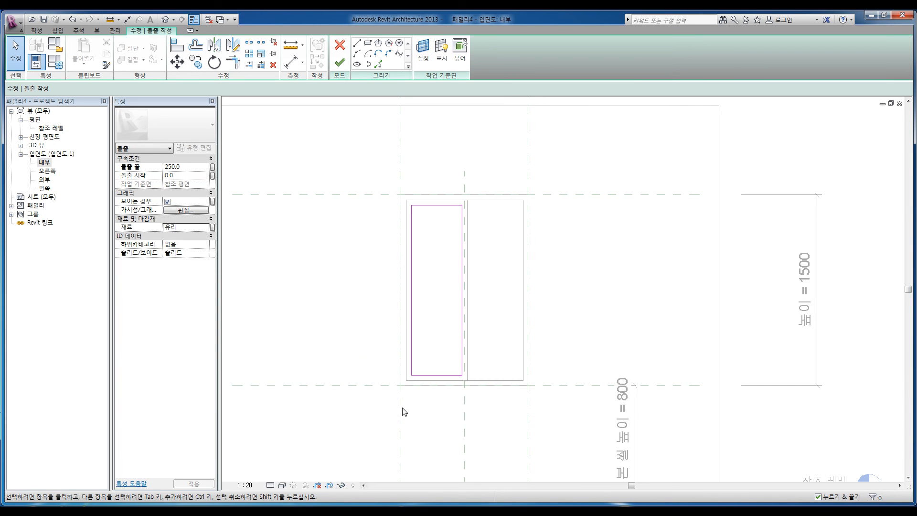
Set the glass panel's extrusion end to -6 and start to 6, and complete the extrusion.
left_click(188, 166)
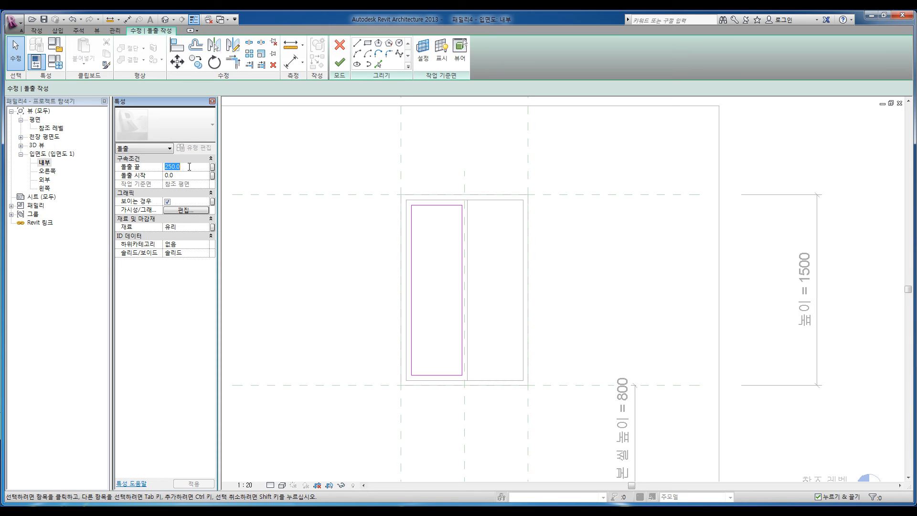
type("-6")
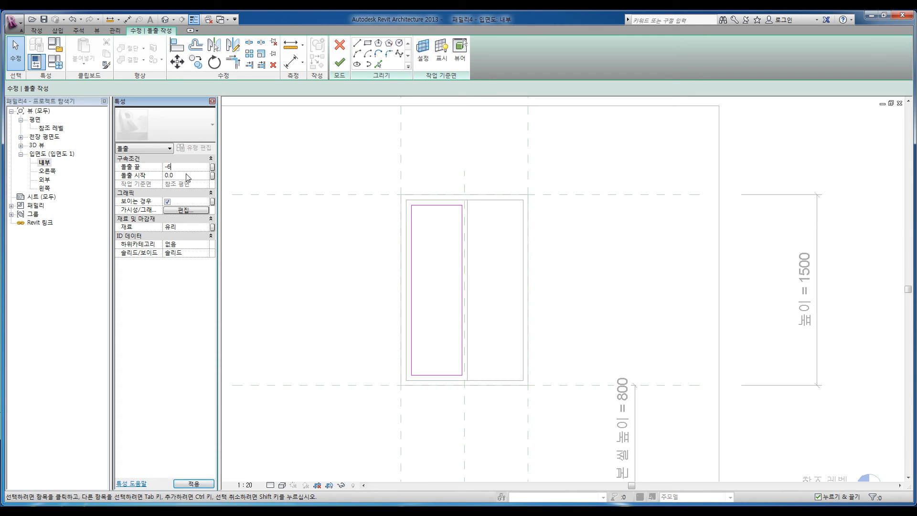
left_click(187, 175)
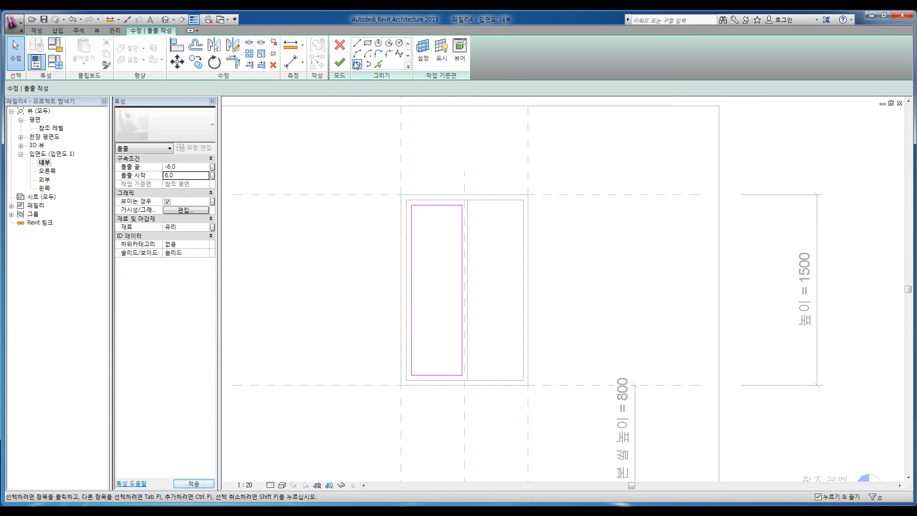
left_click(339, 62)
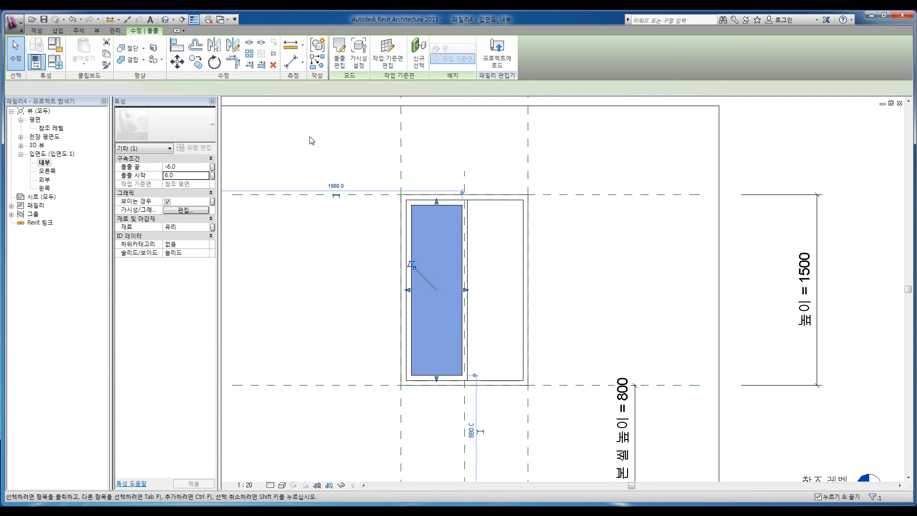
Open the 참조 레벨 plan view and switch it to a shaded visual style that fills the surfaces with colour.
left_click(311, 141)
double_click(52, 128)
scroll(477, 292, "down", 3)
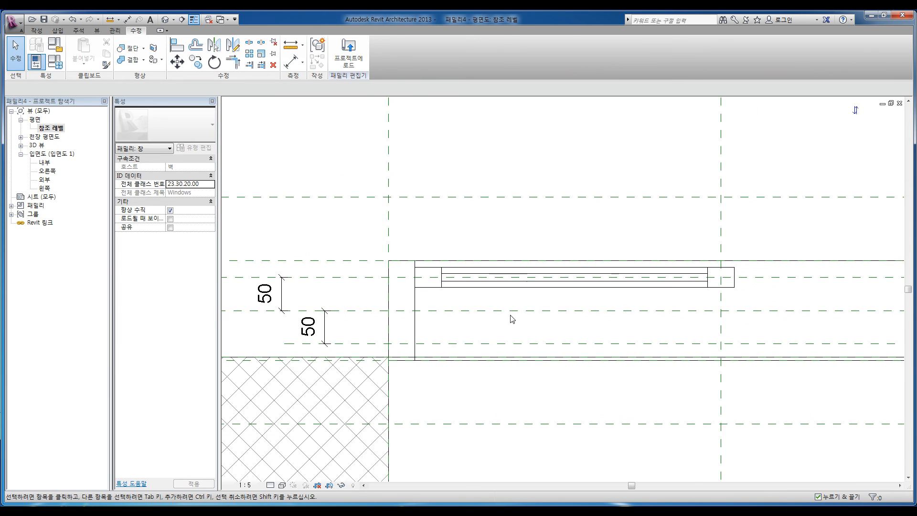
left_click(271, 485)
left_click(296, 448)
middle_click_drag(456, 416, 423, 392)
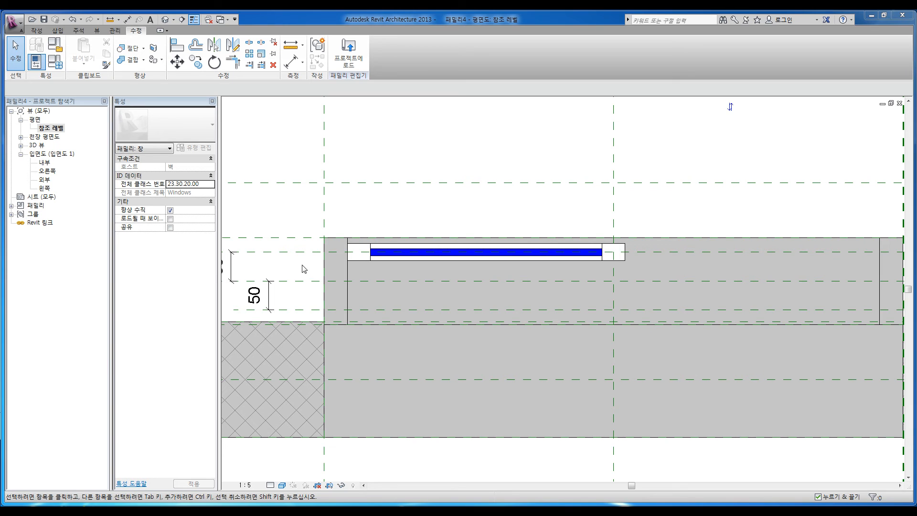
middle_click_drag(302, 269, 362, 269)
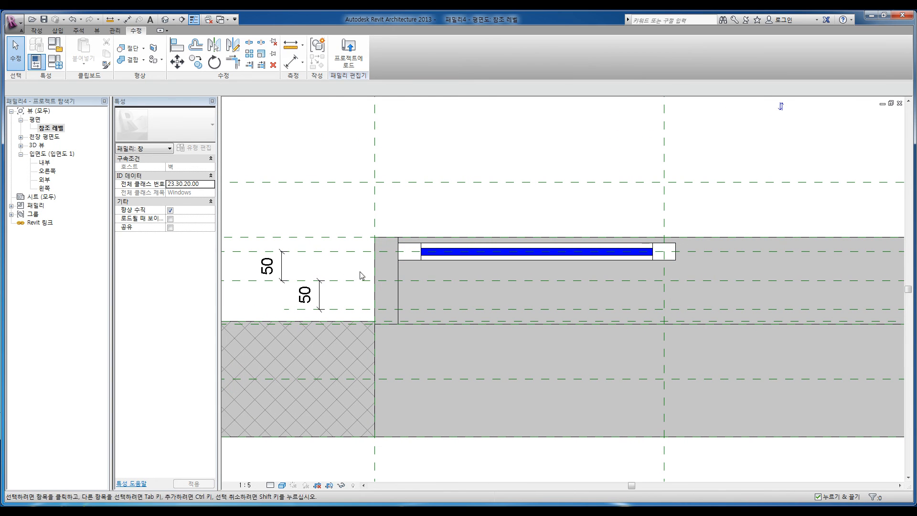
Unlock the 50 dimension between the upper sash reference plane and the centre plane.
left_click(298, 277)
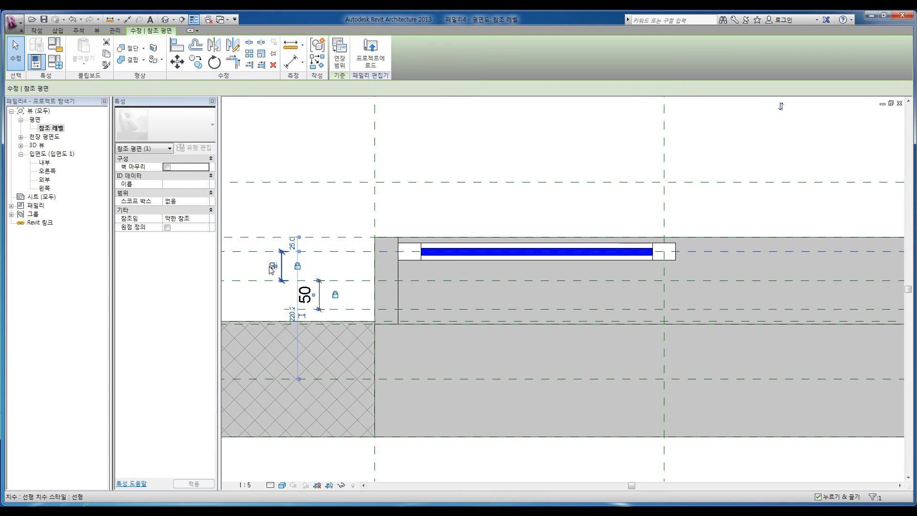
left_click(272, 265)
left_click(328, 263)
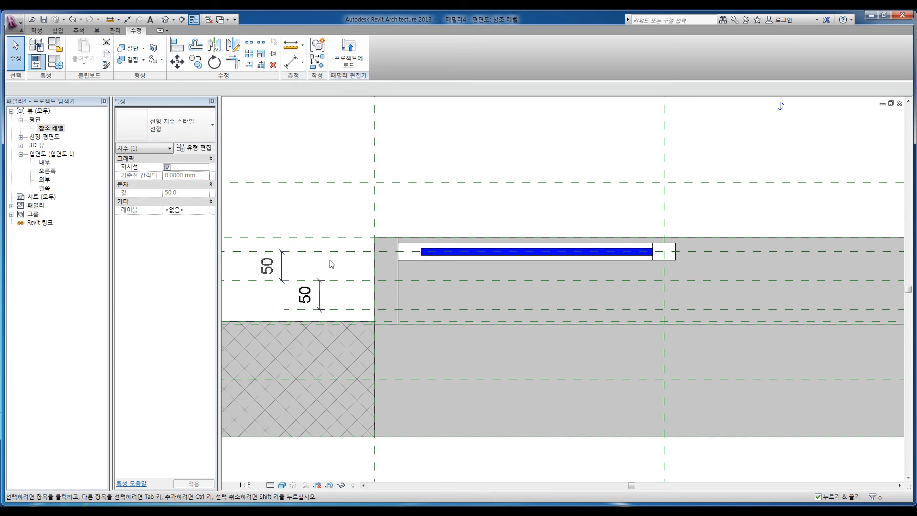
Move the upper sash reference plane 30 down toward the centre plane.
left_click(328, 252)
middle_click_drag(319, 257, 370, 258)
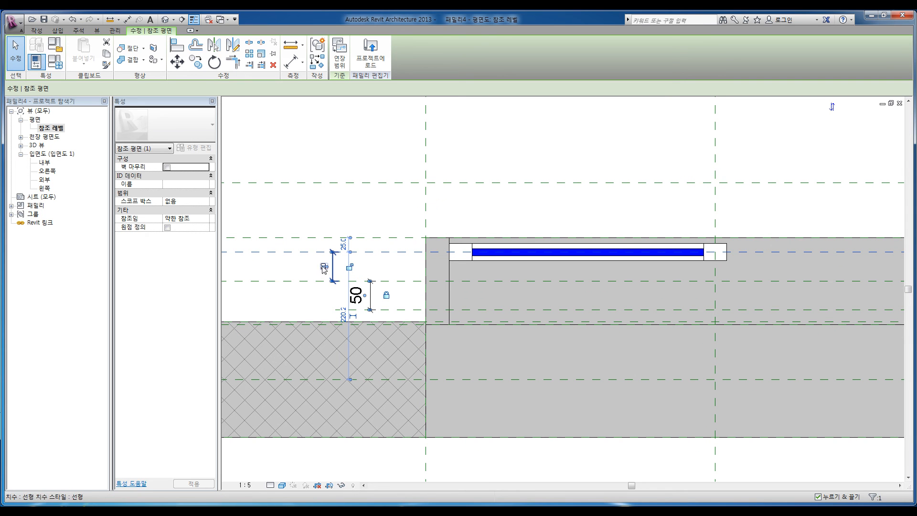
left_click(179, 65)
left_click(335, 195)
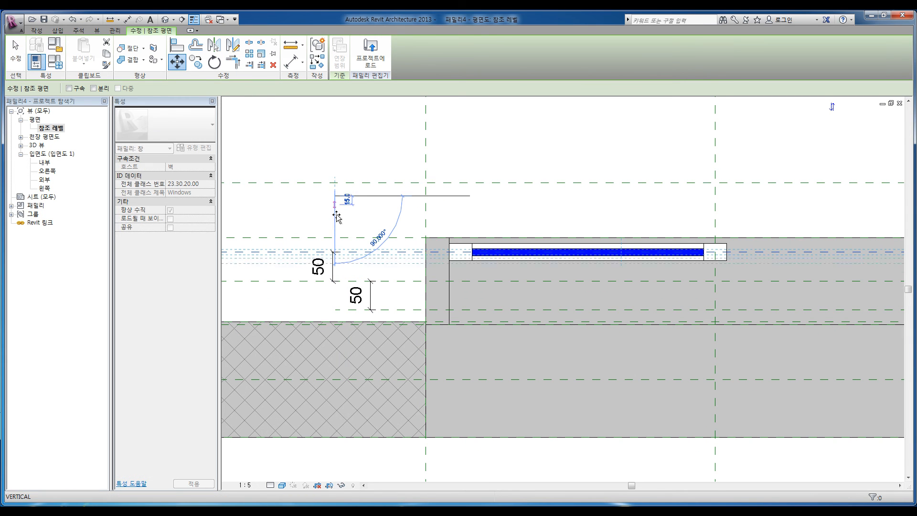
type("3")
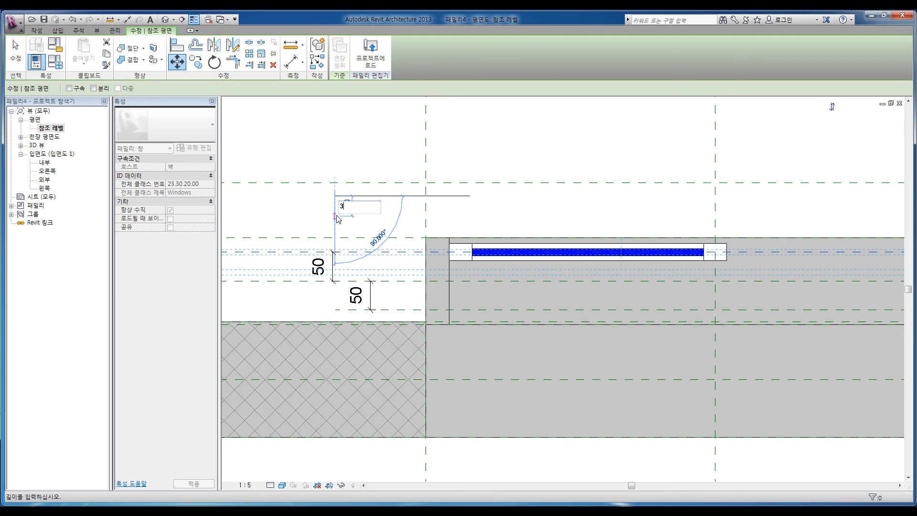
type("0")
key("Return")
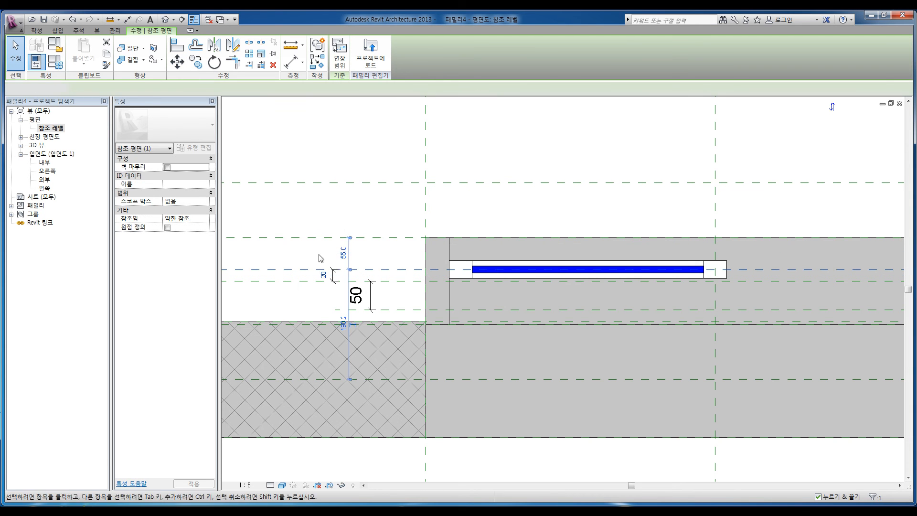
key("Escape")
Unlock the 50 dimension below the centre plane and move the lower reference plane 30 up toward the centre.
left_click(372, 300)
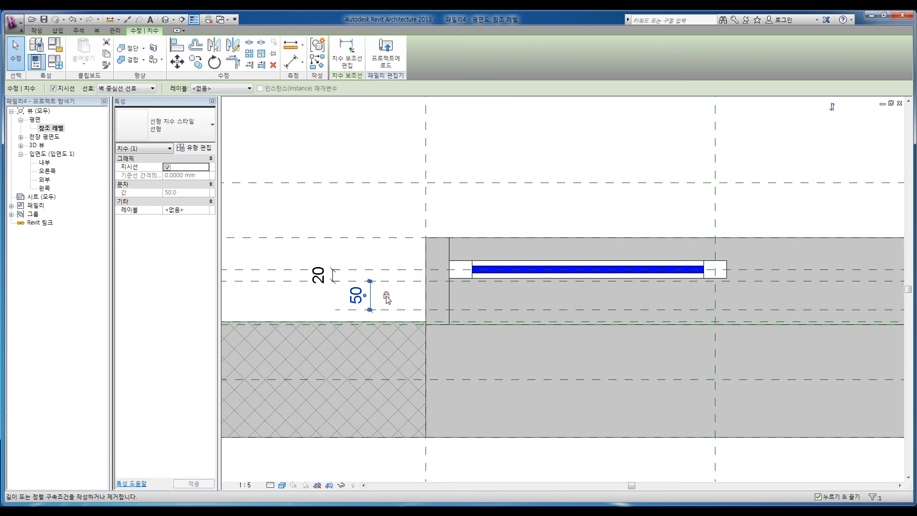
left_click(403, 310)
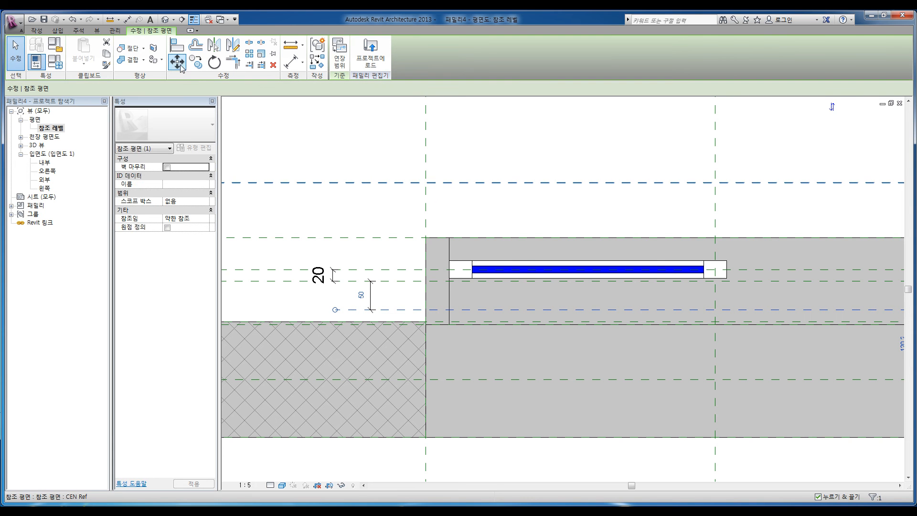
left_click(177, 62)
left_click(272, 309)
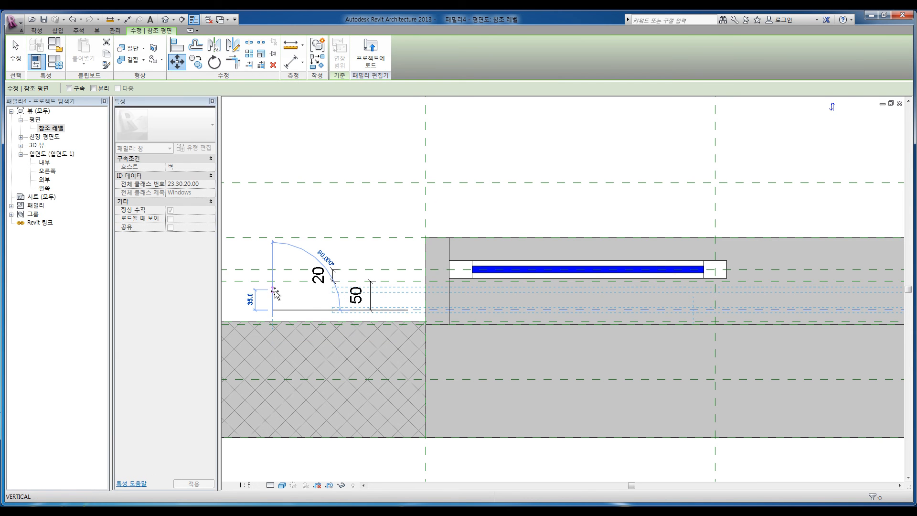
type("30")
key("Return")
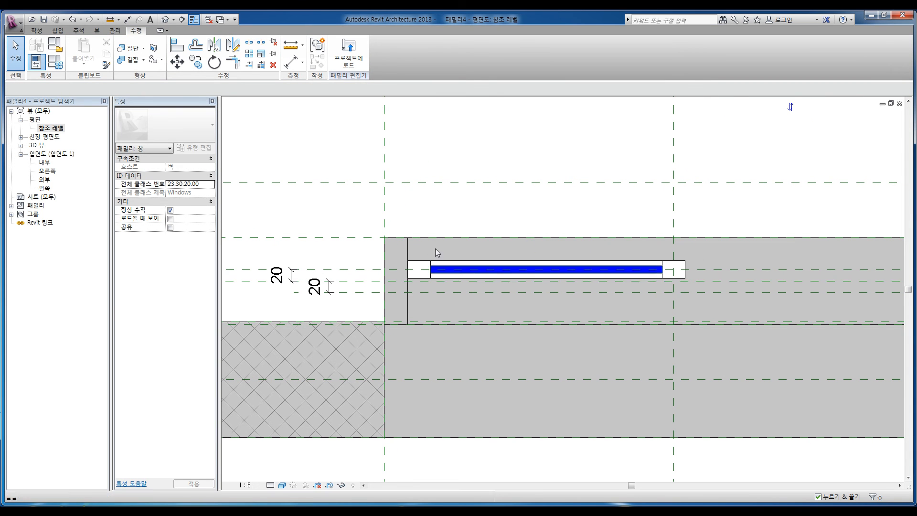
Set the lower of the two sash reference planes as the work plane and open the 입면도: 내부 view.
middle_click_drag(611, 305, 492, 297)
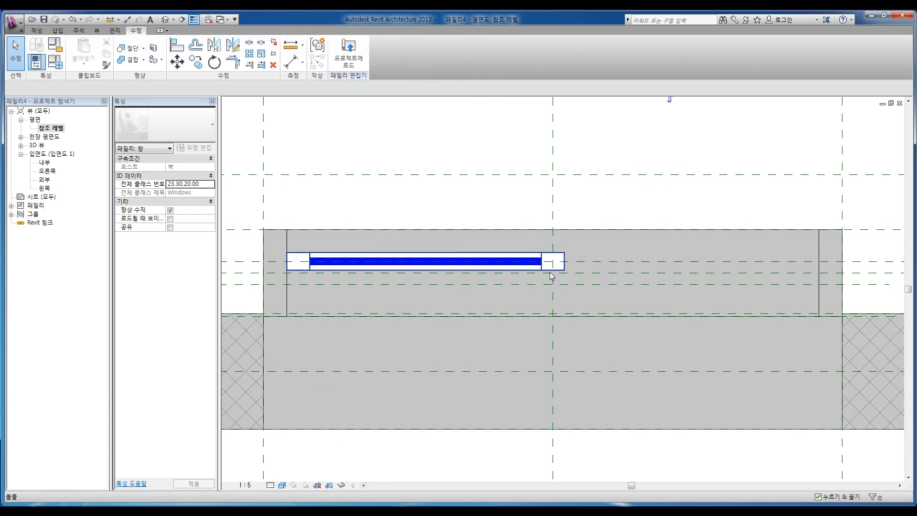
middle_click_drag(487, 305, 491, 299)
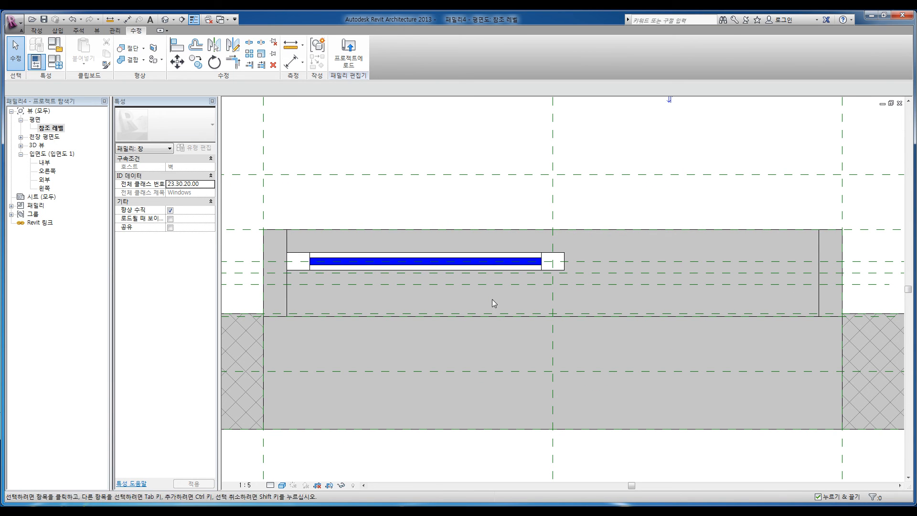
left_click(494, 289)
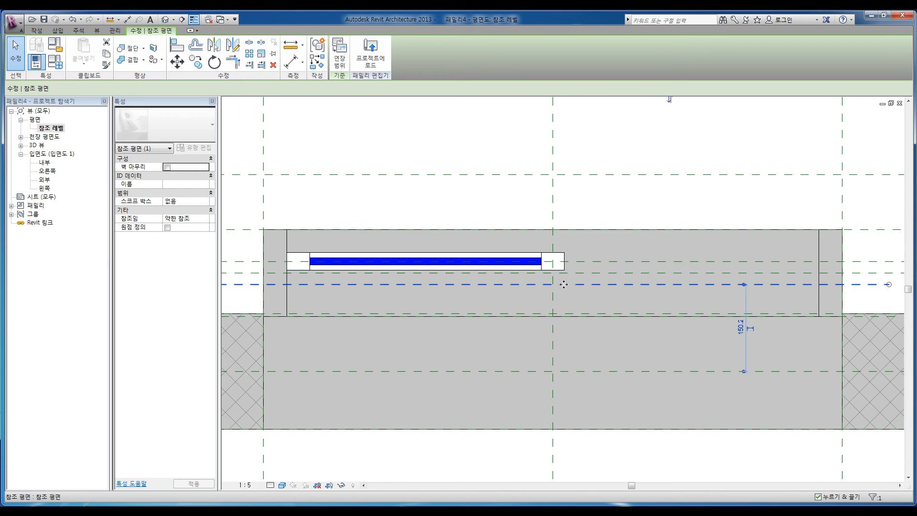
key("Escape")
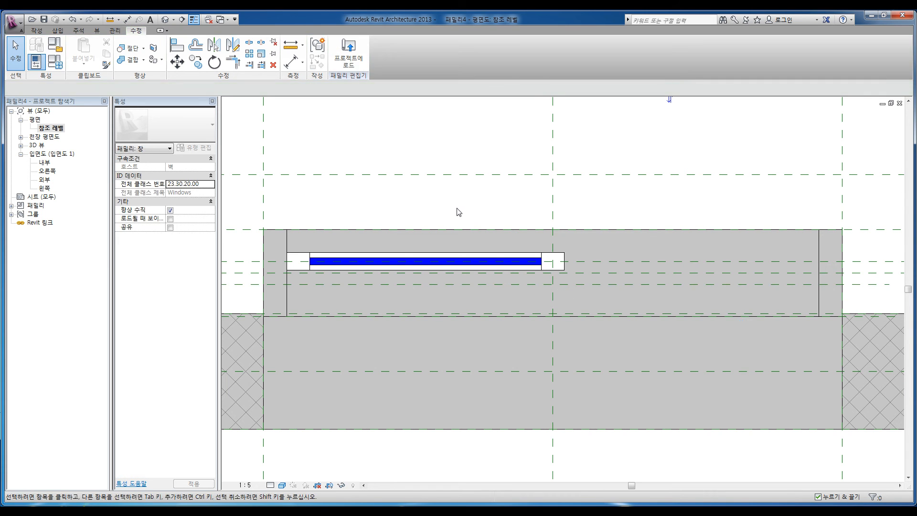
left_click(37, 31)
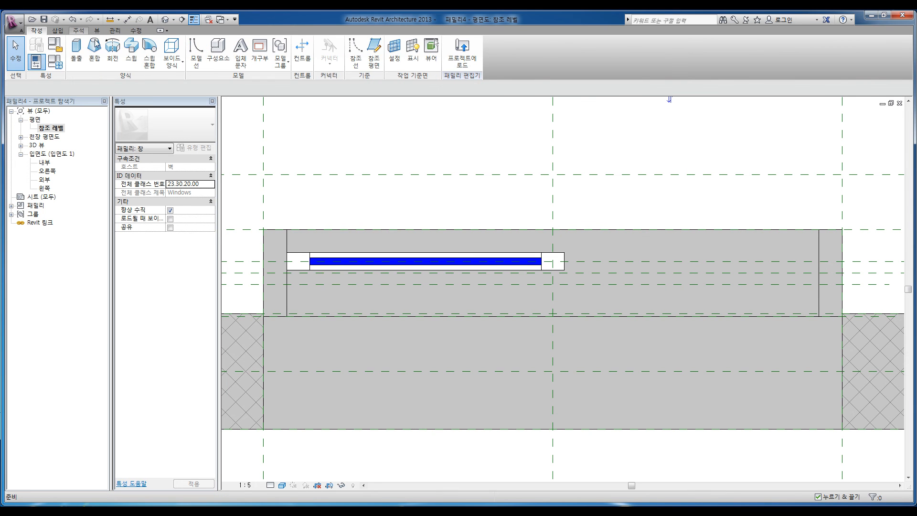
left_click(395, 62)
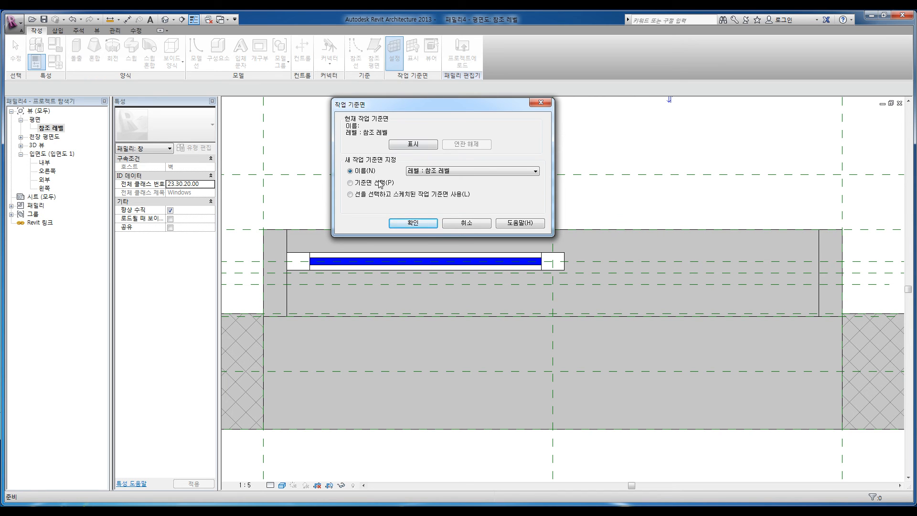
left_click(395, 221)
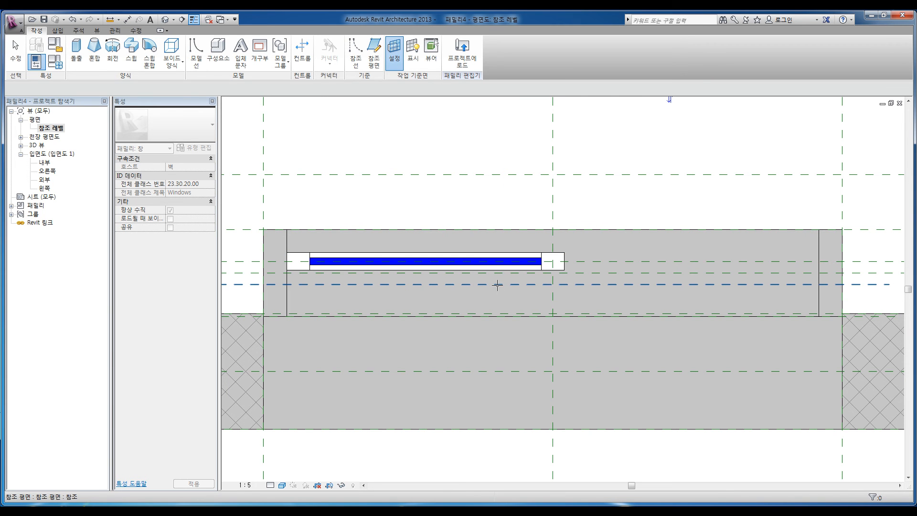
left_click(497, 285)
left_click_drag(412, 129, 352, 114)
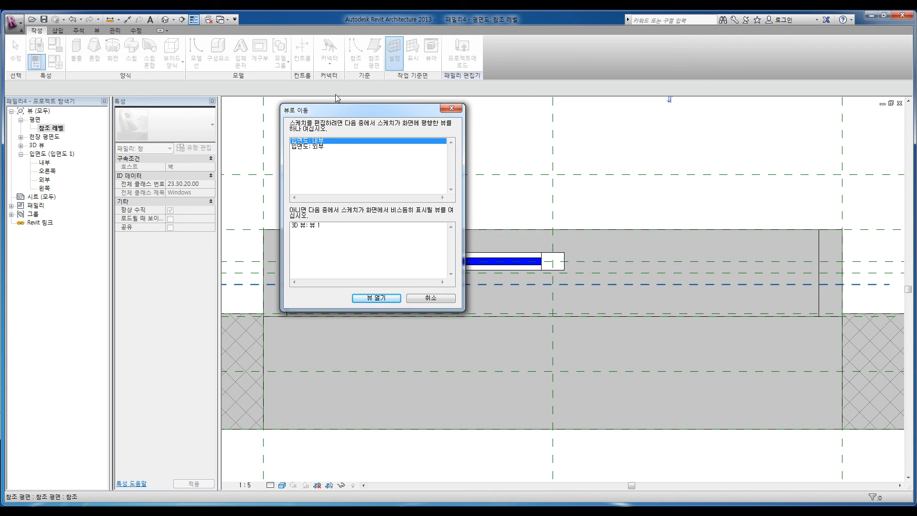
left_click_drag(330, 111, 343, 111)
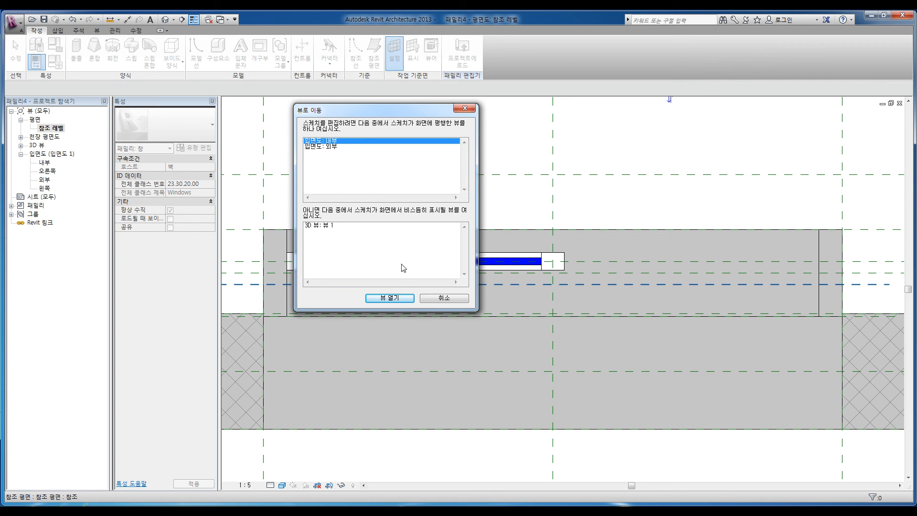
left_click(401, 298)
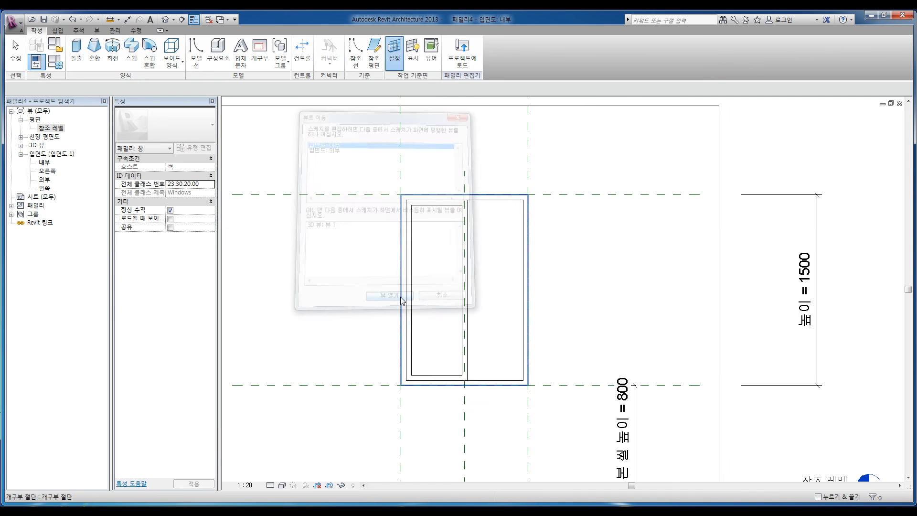
Start a new extrusion and sketch a rectangle about 560 by 1420 from the frame's lower-right inner corner to its upper inner edge.
scroll(487, 303, "up", 3)
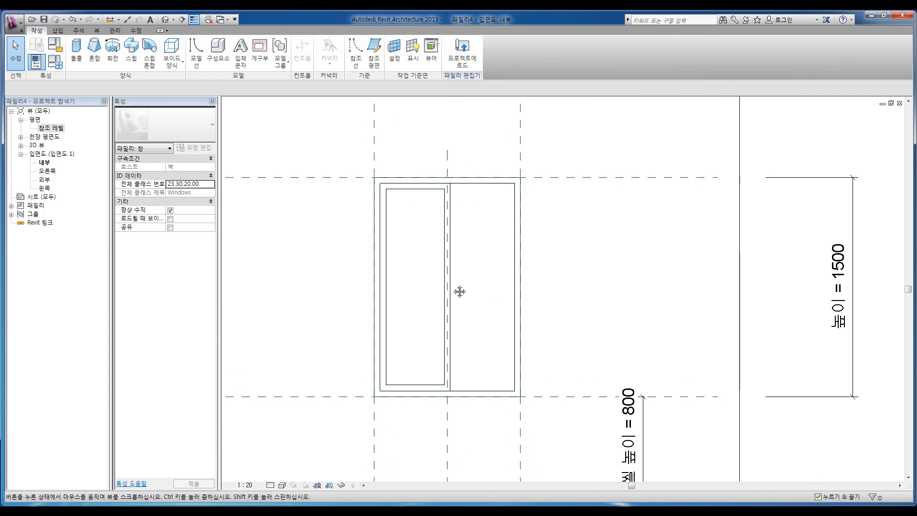
left_click(77, 51)
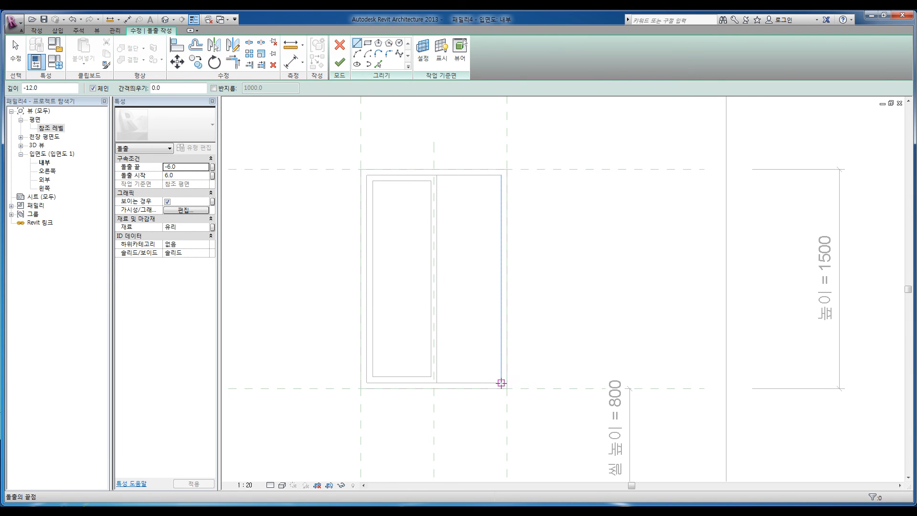
left_click(367, 43)
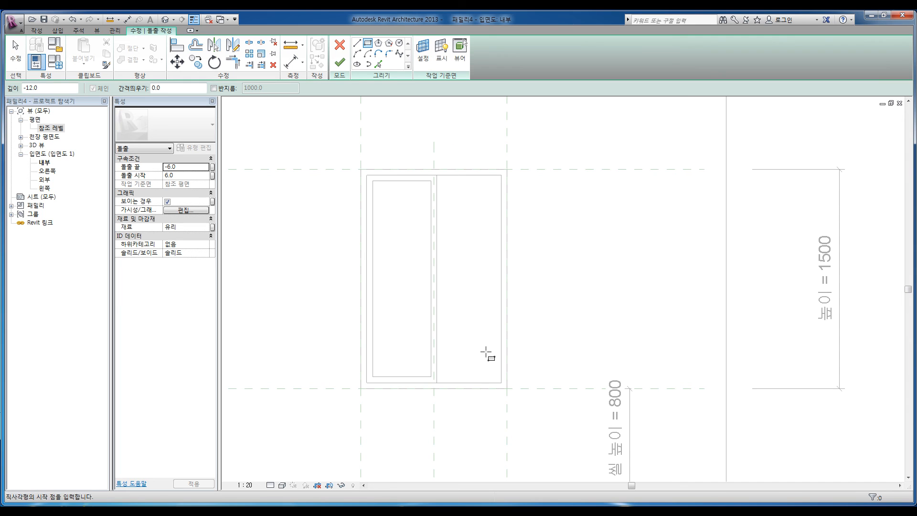
left_click(502, 383)
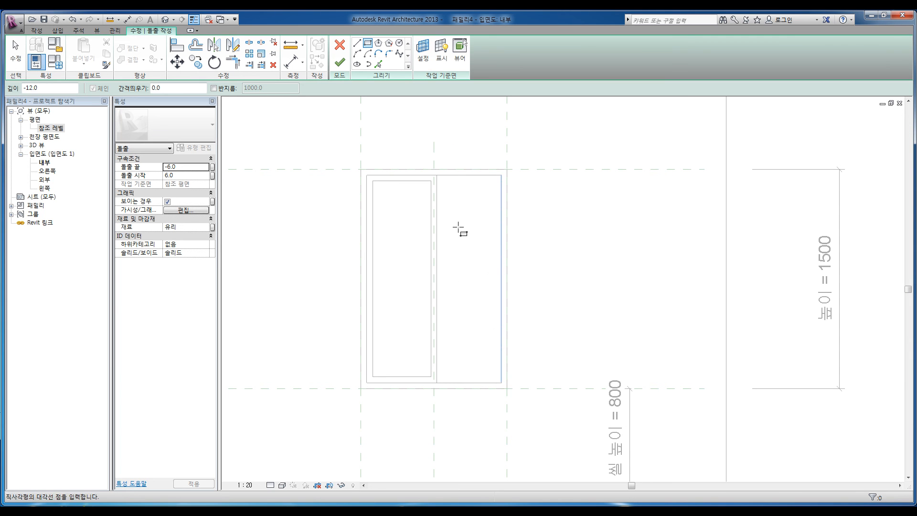
scroll(427, 174, "up", 3)
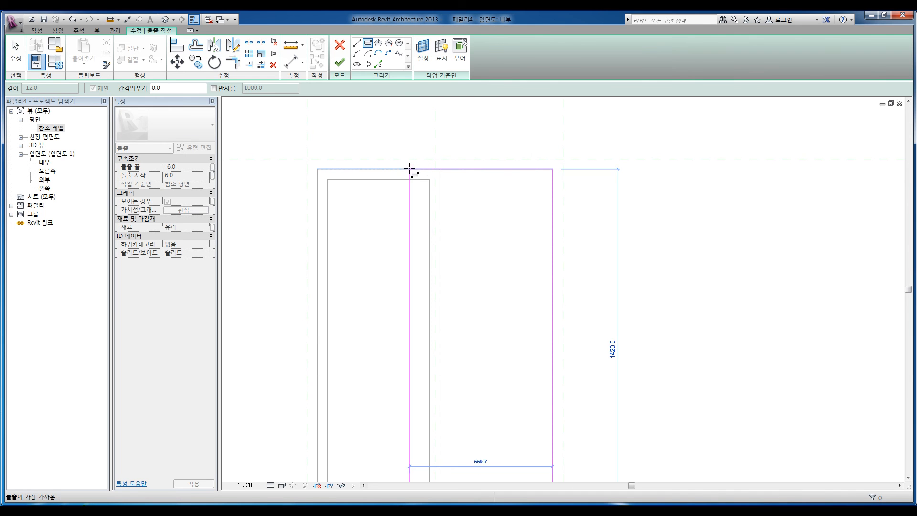
left_click(410, 168)
key("Escape")
key("Escape")
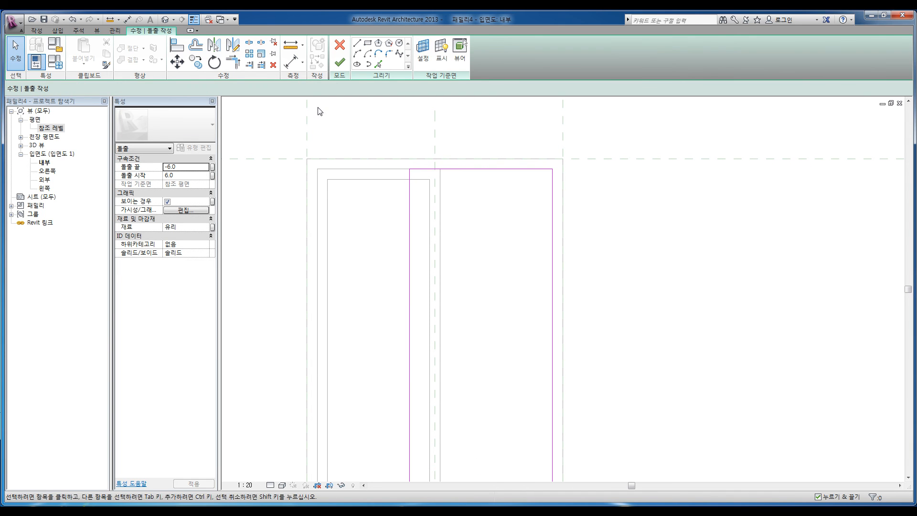
Align the left edge of the sketched rectangle with the inner edge of the left sash's right stile.
left_click(178, 45)
left_click(429, 202)
left_click(409, 216)
scroll(405, 219, "down", 3)
Add an inner rectangle to the right sash sketch, using the outer rectangle's corners with an offset of -40.
left_click(367, 43)
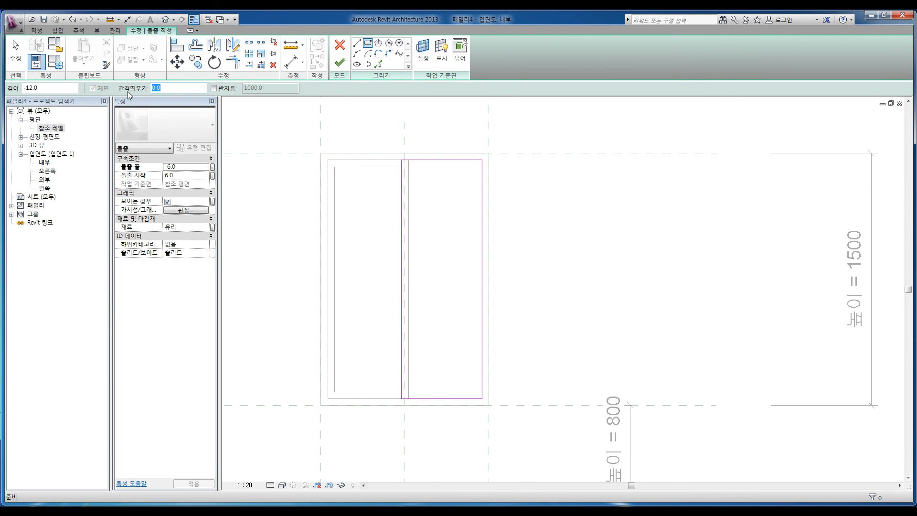
type("-40")
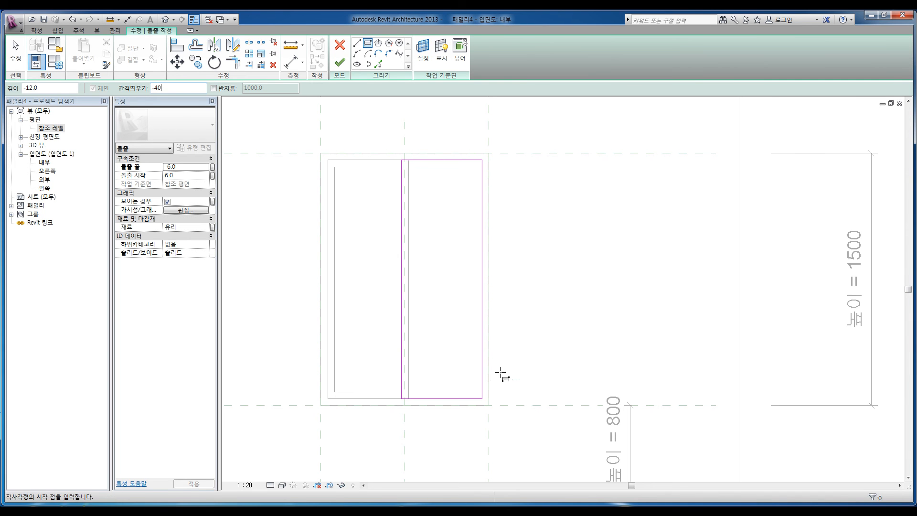
left_click(482, 398)
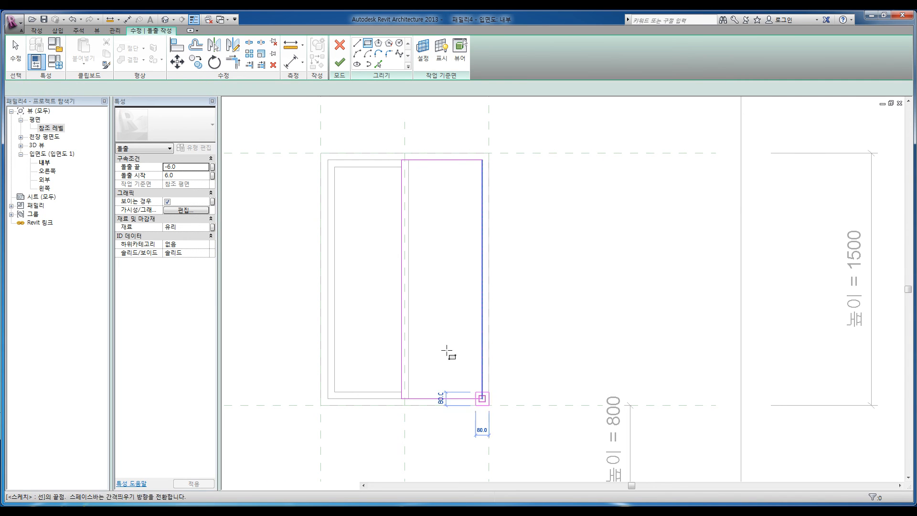
left_click(402, 160)
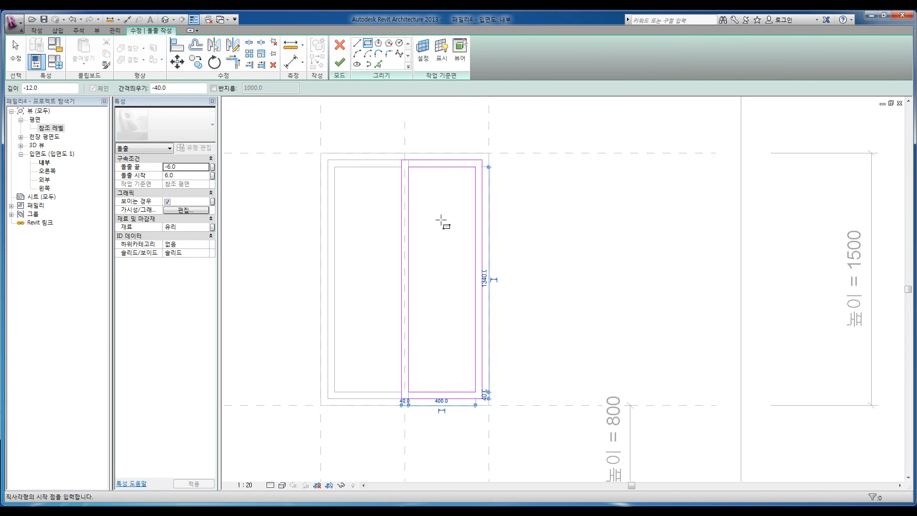
key("Escape")
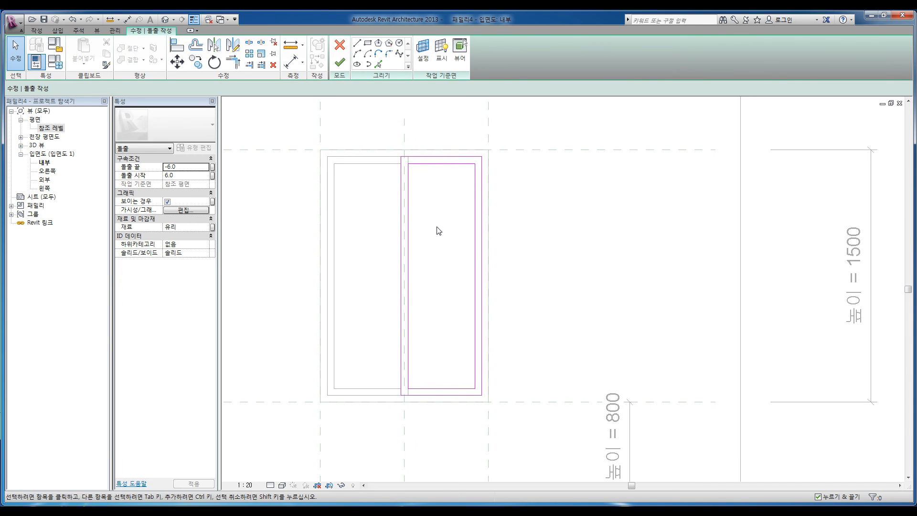
Assign the 프레임 material to the right sash extrusion and finish its sketch.
left_click(196, 227)
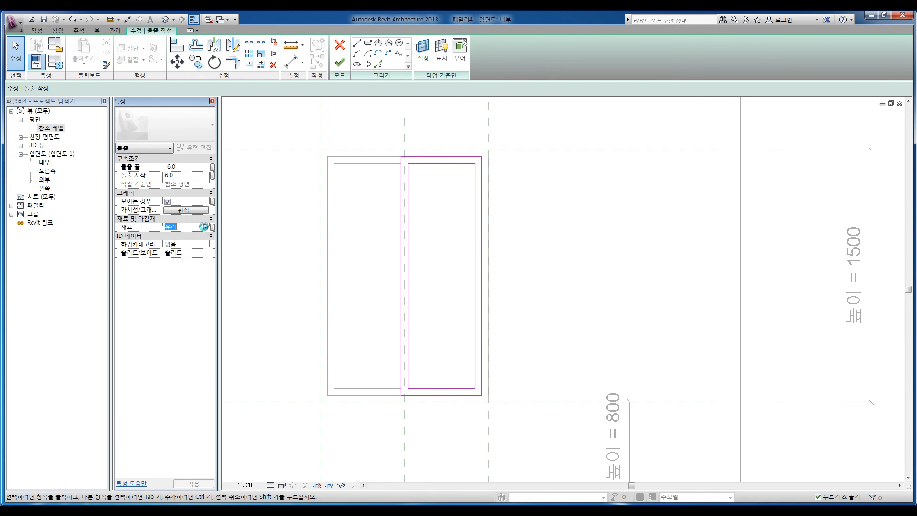
left_click(206, 227)
left_click(203, 232)
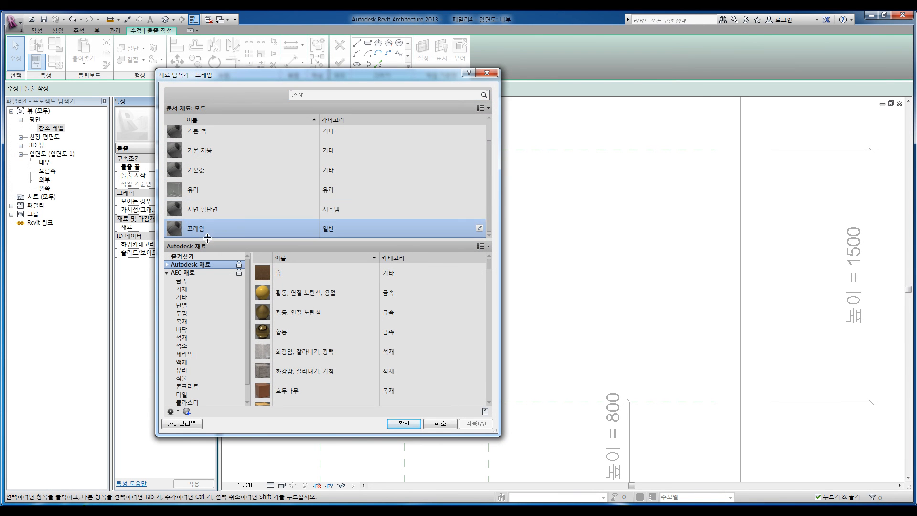
left_click_drag(225, 74, 227, 62)
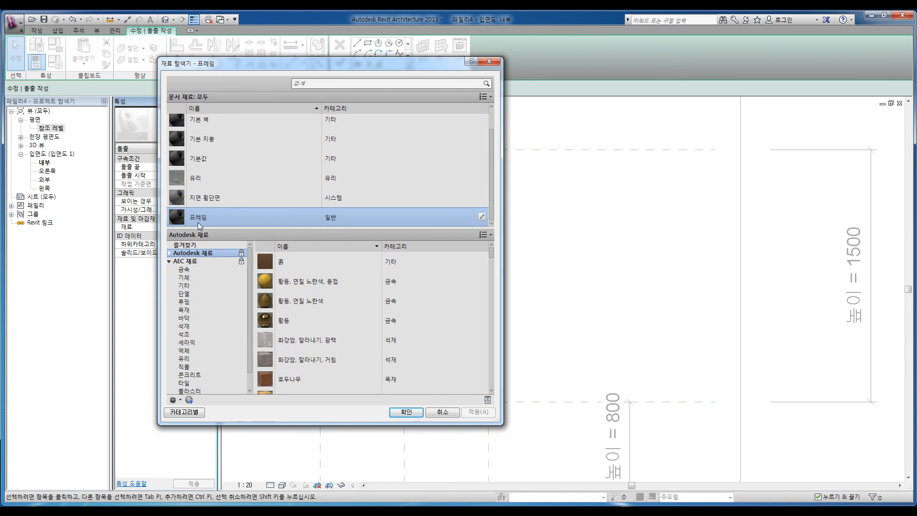
scroll(404, 362, "down", 1)
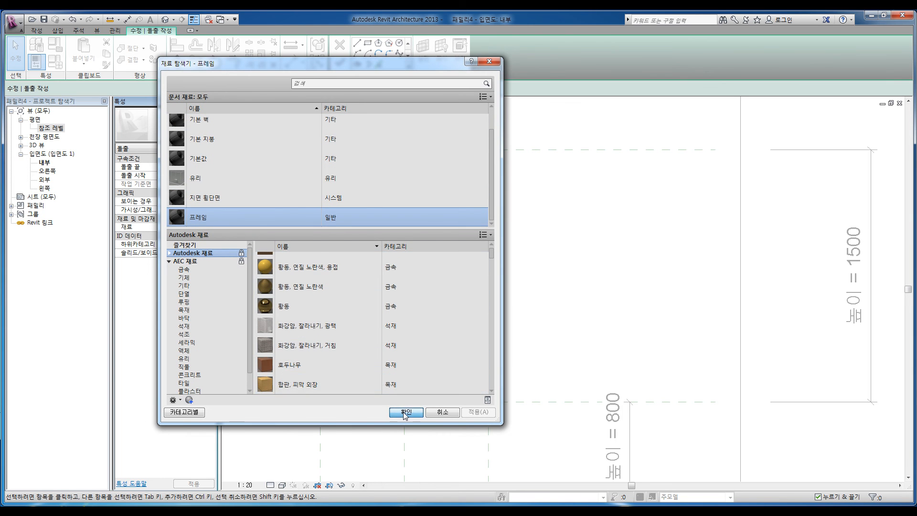
left_click(406, 411)
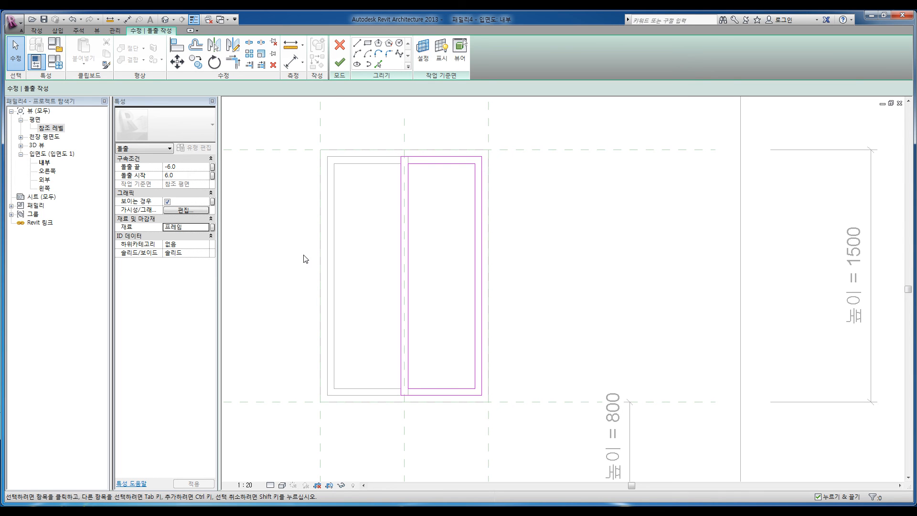
left_click(340, 62)
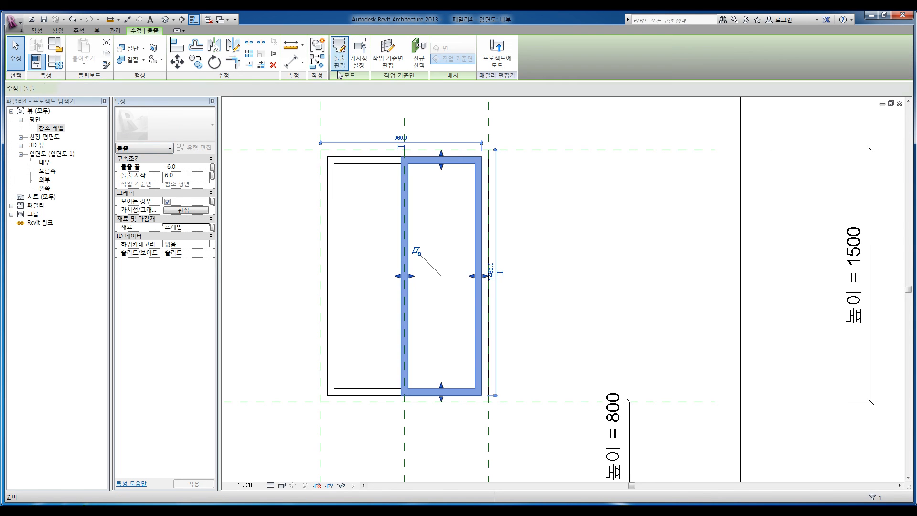
In the 참조 레벨 plan view, set the right sash's extrusion end to 15 and extrusion start to -15.
double_click(49, 128)
middle_click_drag(600, 295, 564, 293)
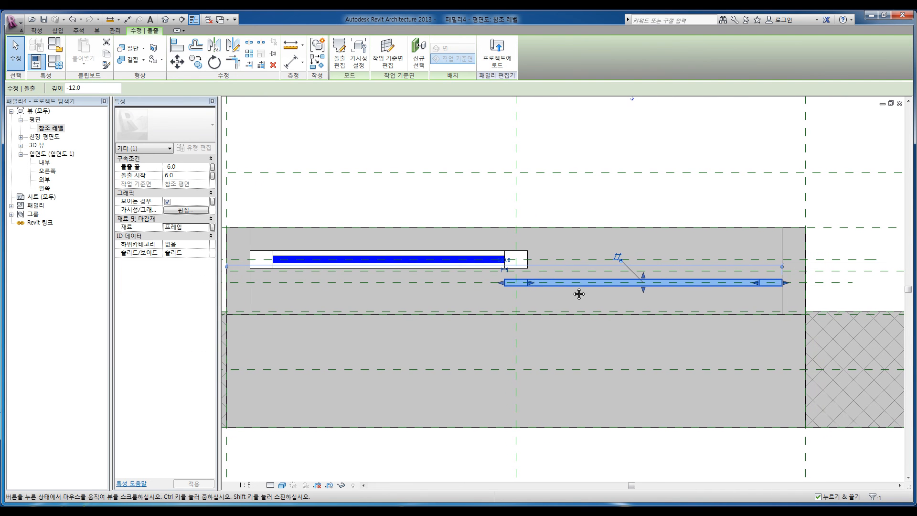
left_click(530, 258)
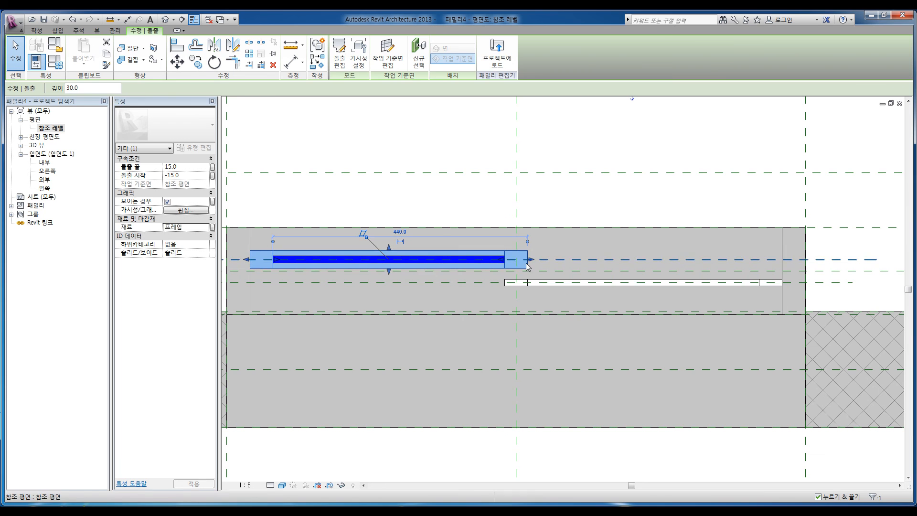
left_click(543, 294)
left_click(540, 285)
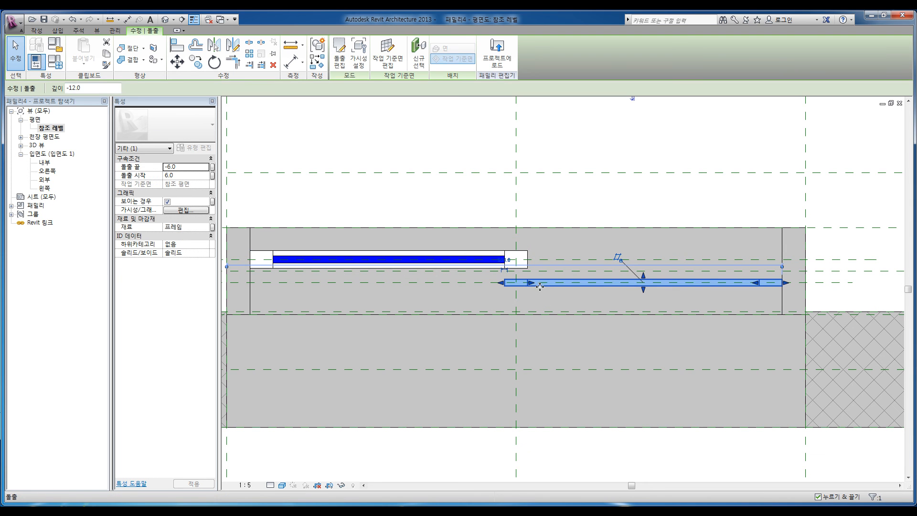
left_click(193, 166)
type("15")
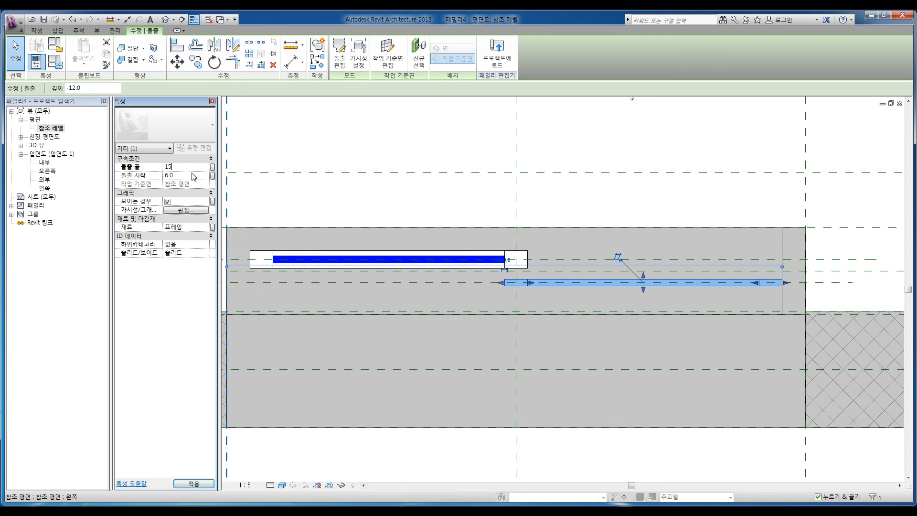
left_click(191, 174)
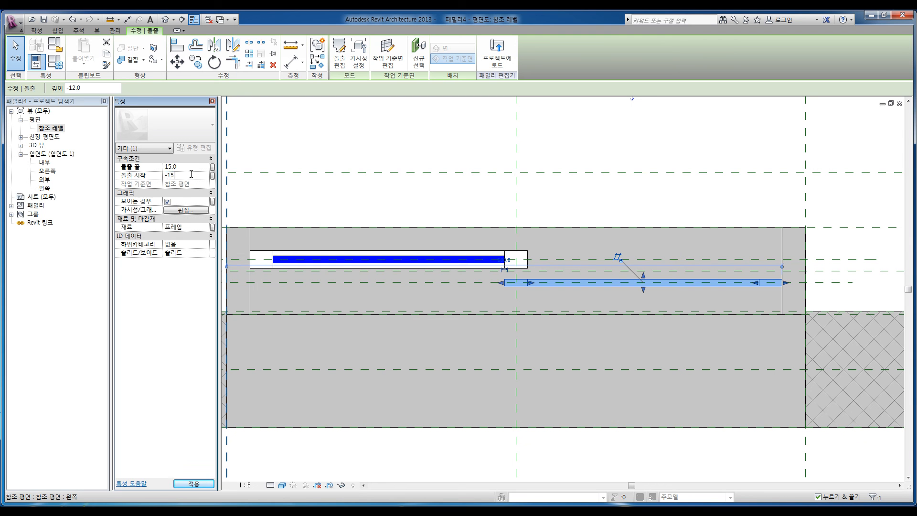
left_click(338, 205)
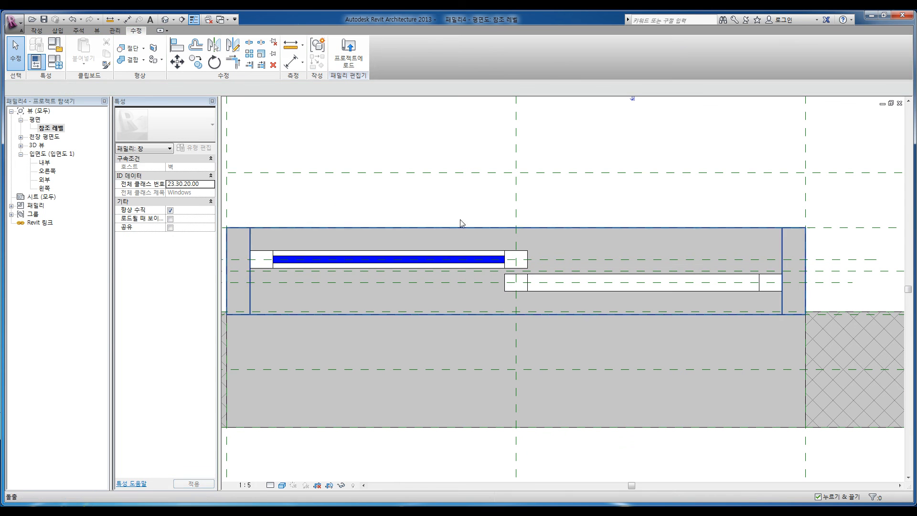
In the 내부 elevation, start a new extrusion and sketch a rectangle along the right sash's inner opening.
double_click(45, 163)
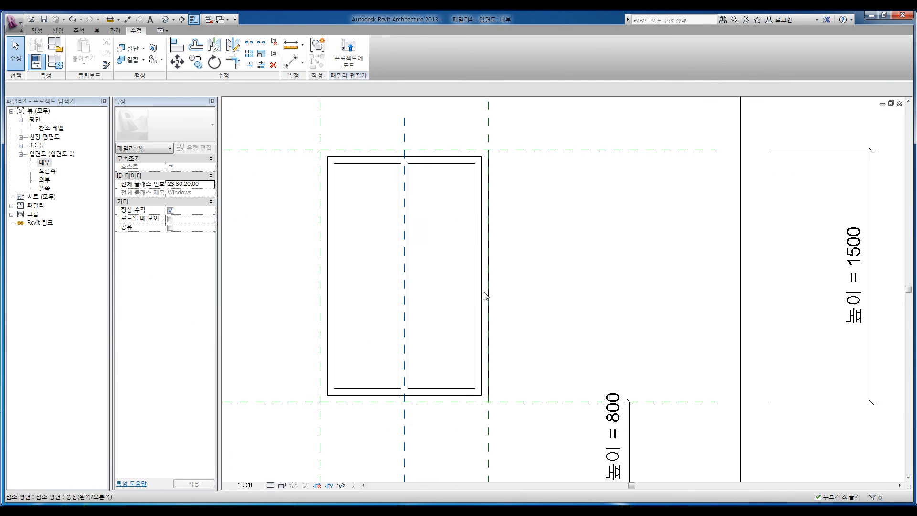
middle_click_drag(453, 300, 449, 302)
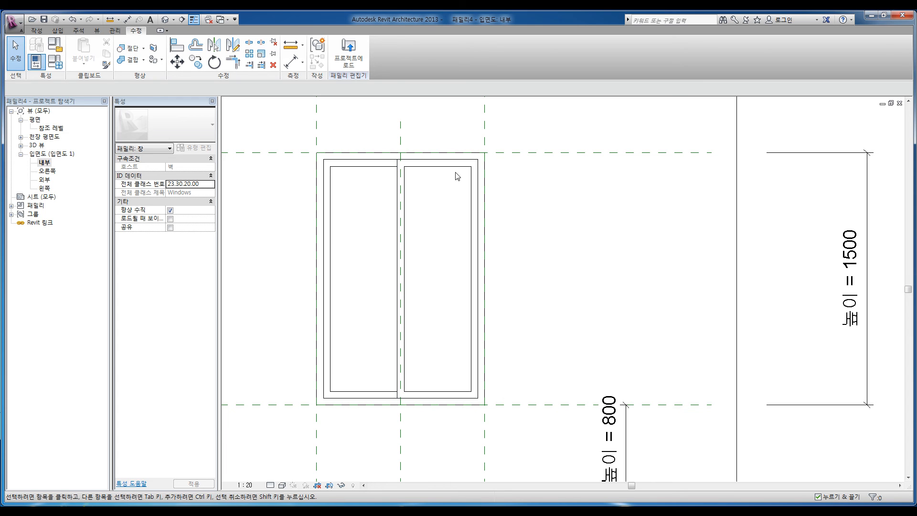
middle_click_drag(452, 236, 450, 228)
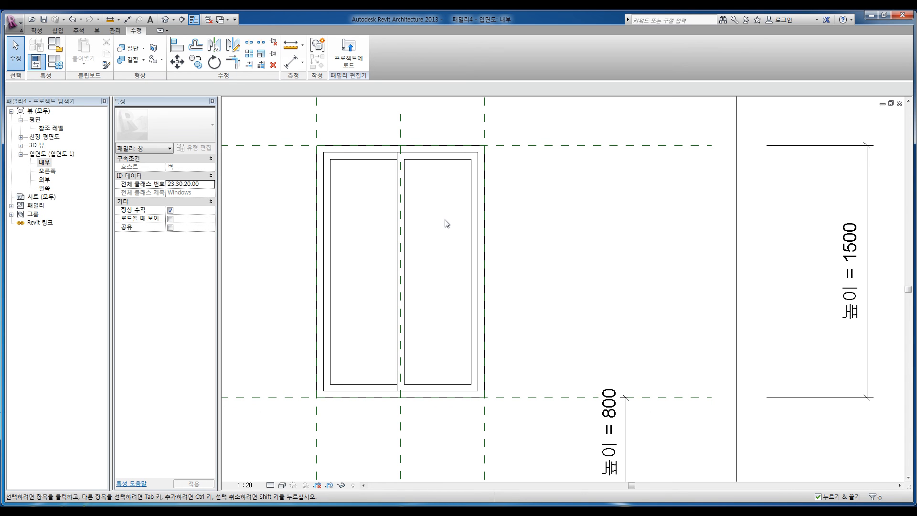
left_click(40, 30)
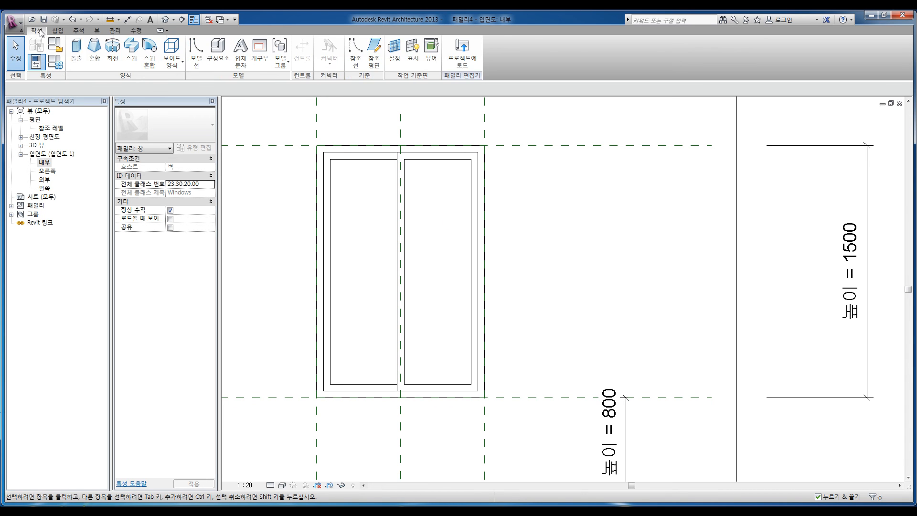
left_click(77, 53)
left_click(367, 43)
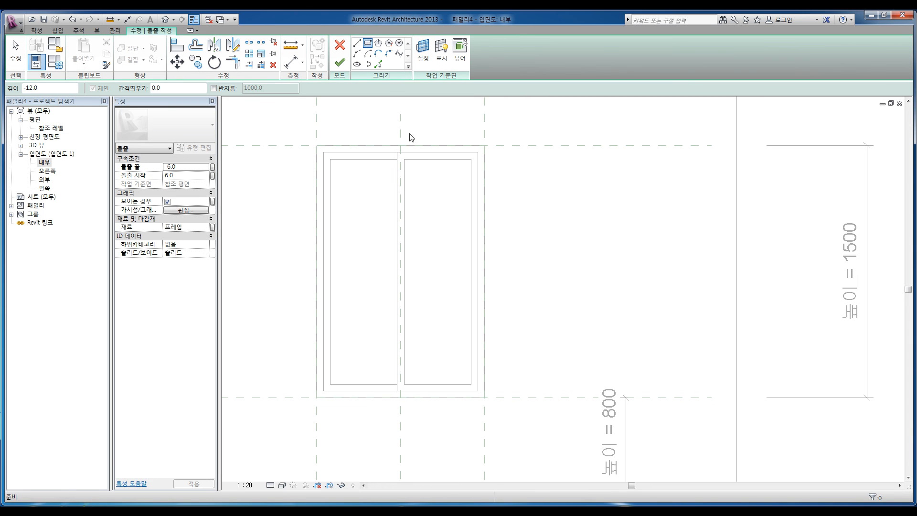
left_click(404, 159)
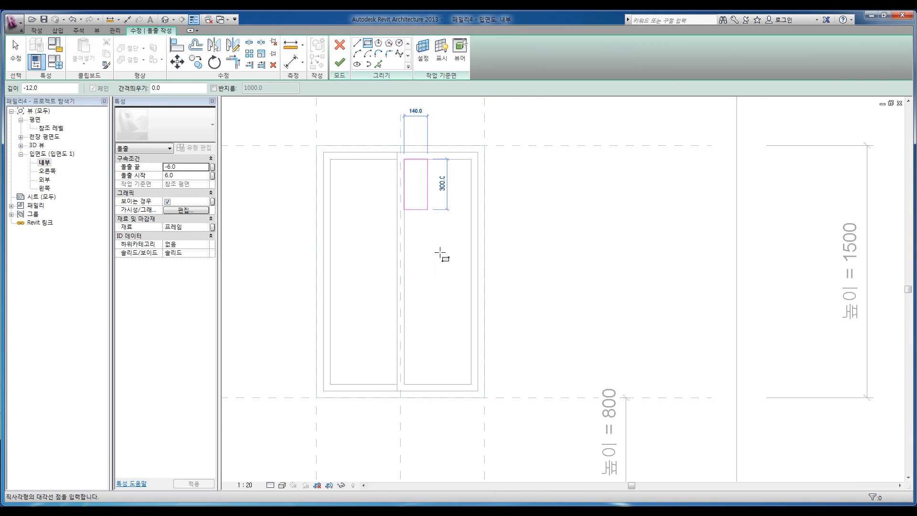
left_click(471, 384)
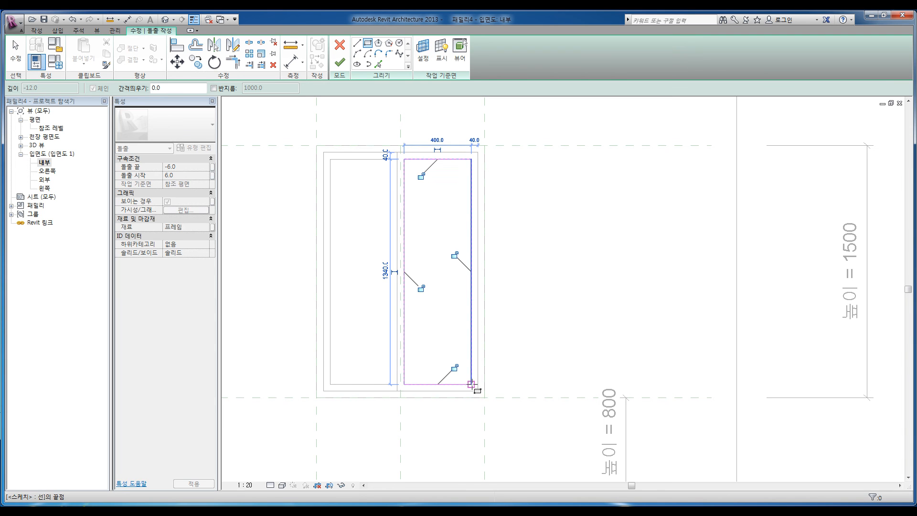
Assign the 유리 material to the right panel extrusion and finish its sketch.
left_click(204, 228)
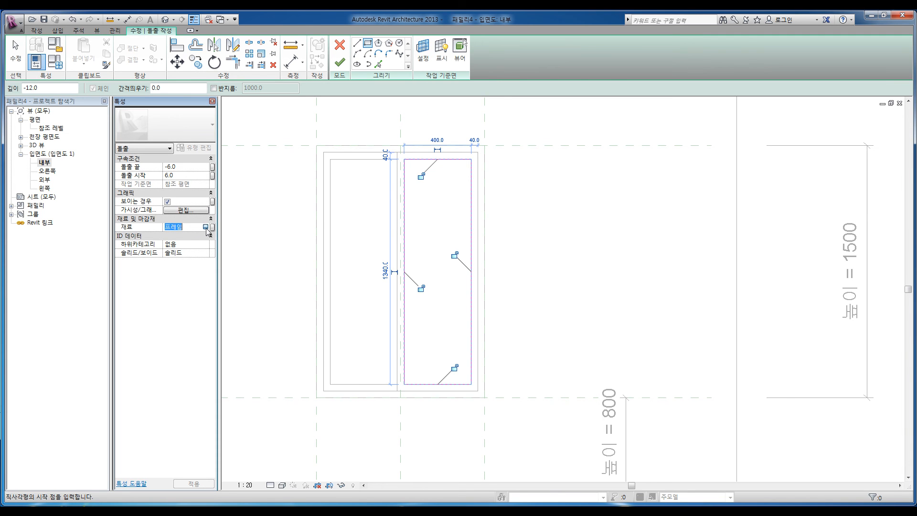
left_click(206, 227)
left_click(205, 180)
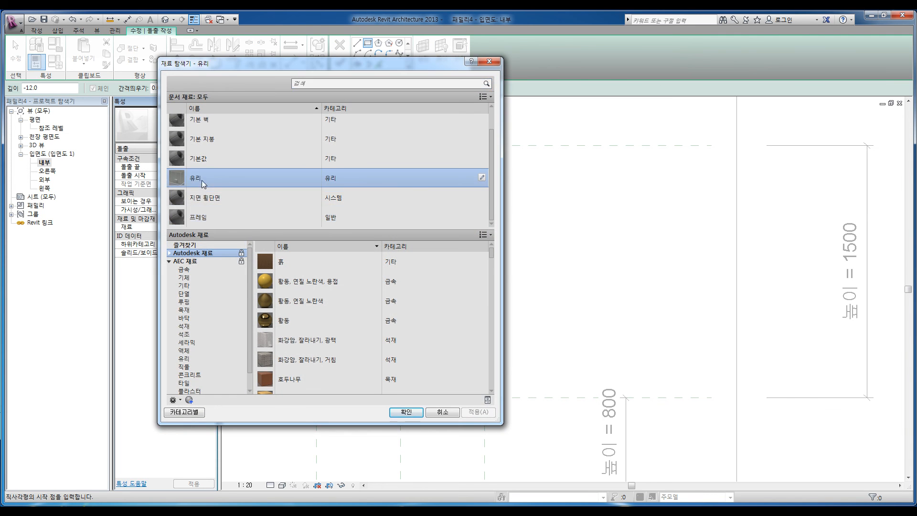
left_click(406, 412)
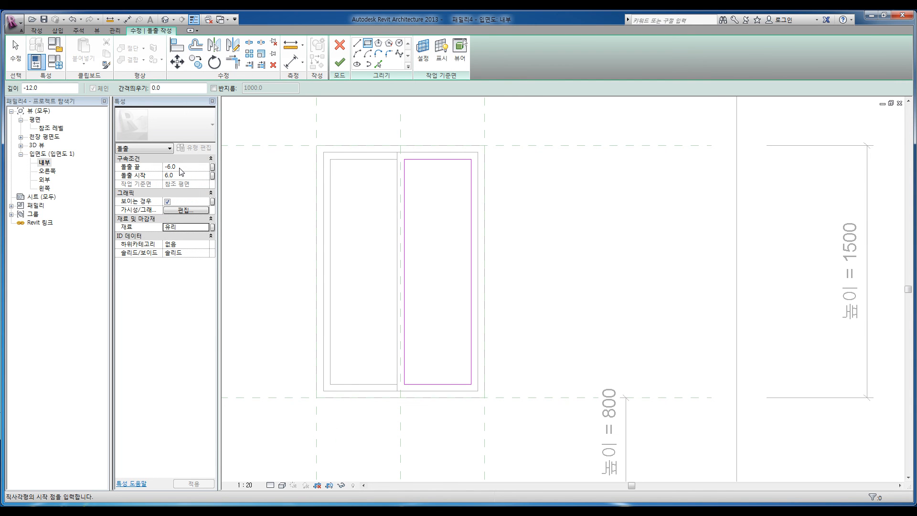
left_click(339, 62)
Open the 참조 레벨 plan view and examine the two sashes and their glass panels.
double_click(50, 129)
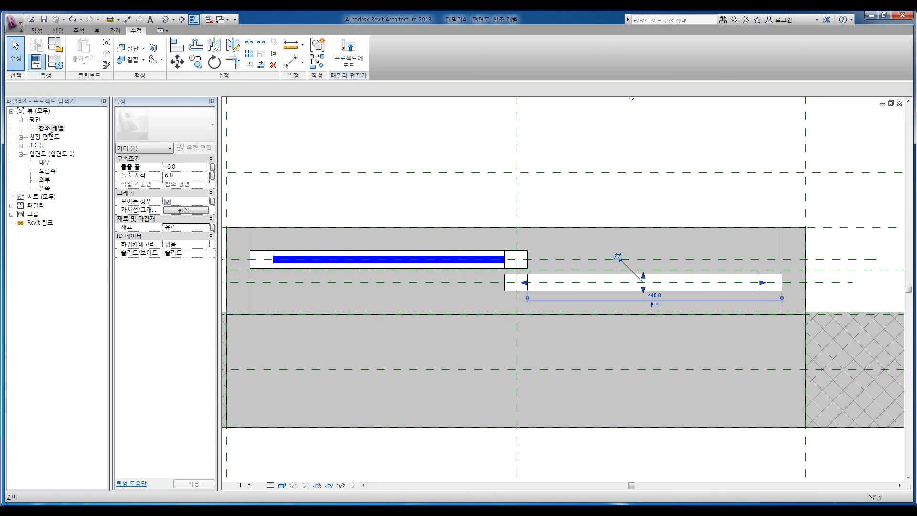
scroll(548, 297, "down", 2)
middle_click_drag(557, 318, 565, 339)
scroll(540, 315, "up", 4)
middle_click_drag(513, 321, 533, 291)
scroll(569, 314, "down", 2)
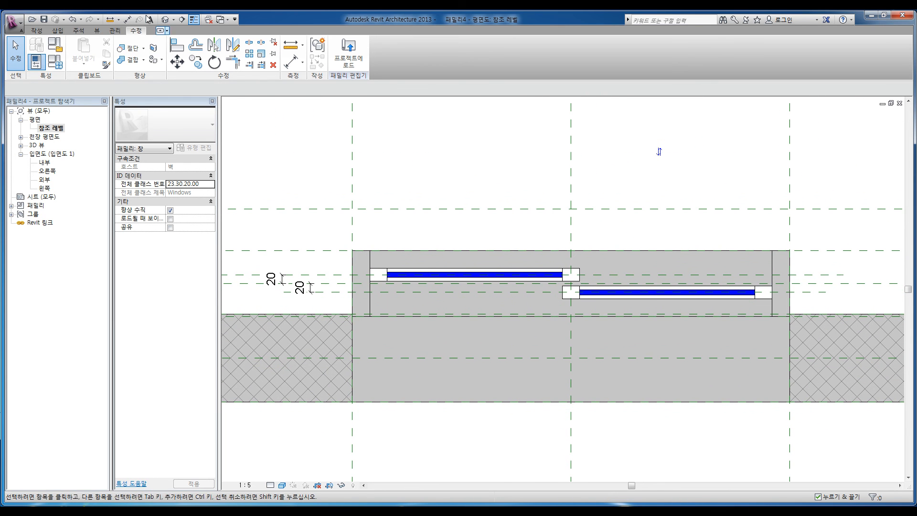
Open the family's 3D view, set its visual style to shaded (음영처리), and turn it to show the window frame and sashes.
left_click(166, 19)
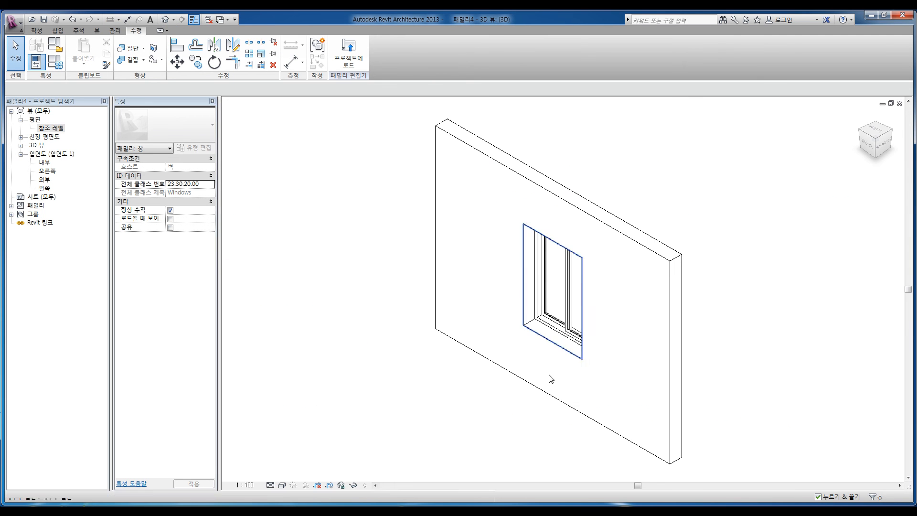
middle_click_drag(509, 377, 411, 467, "shift")
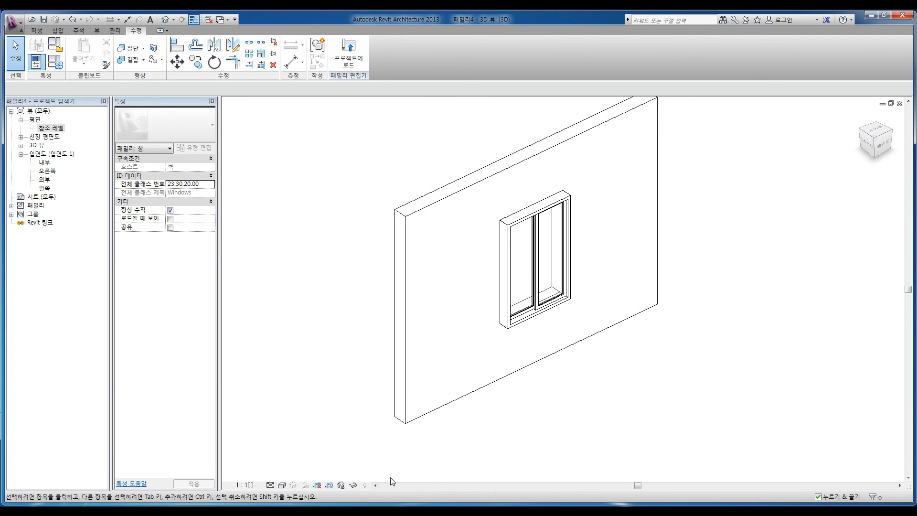
left_click(282, 485)
left_click(327, 454)
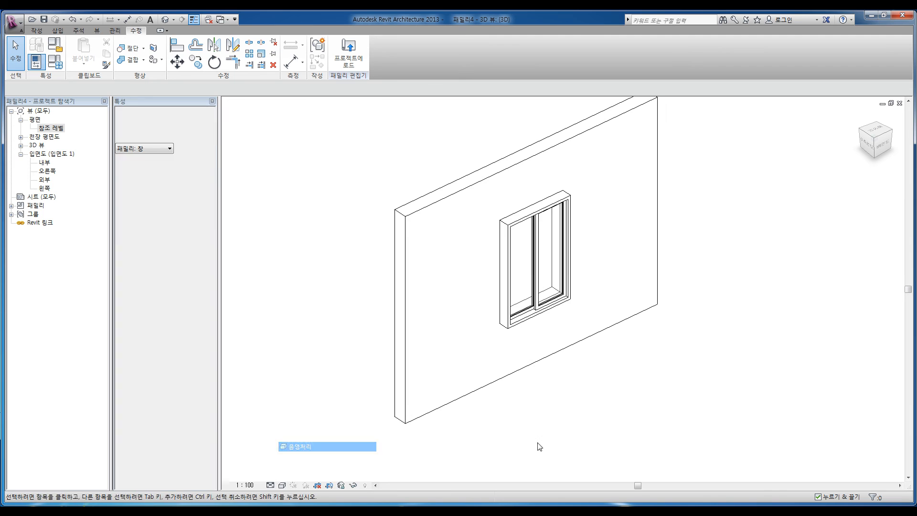
middle_click_drag(587, 436, 472, 435, "shift")
scroll(526, 326, "up", 5)
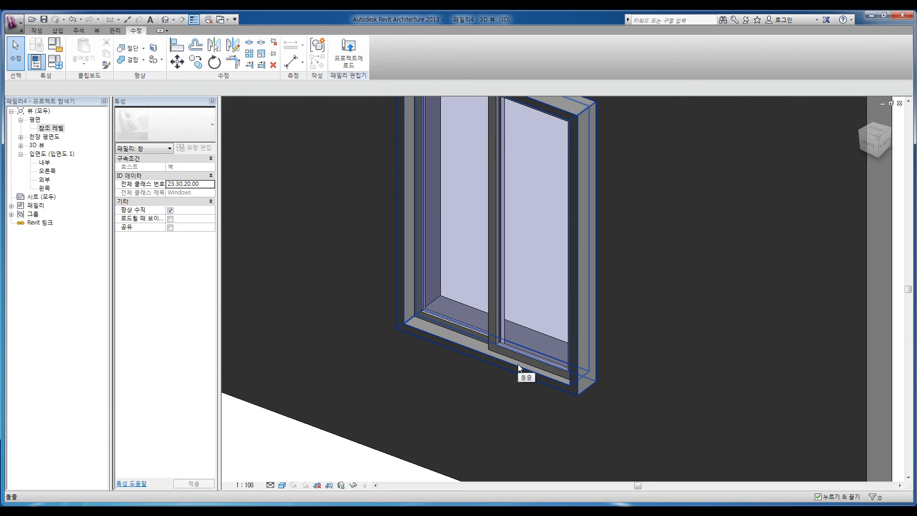
Apply the right sash's 프레임 material to the outer window frame extrusion.
left_click(505, 348)
left_click(505, 349)
left_click(190, 228)
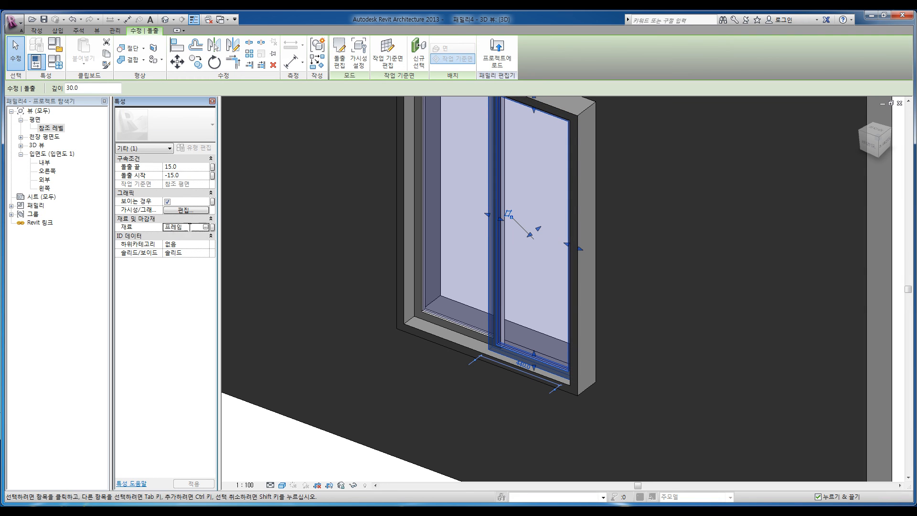
left_click(349, 409)
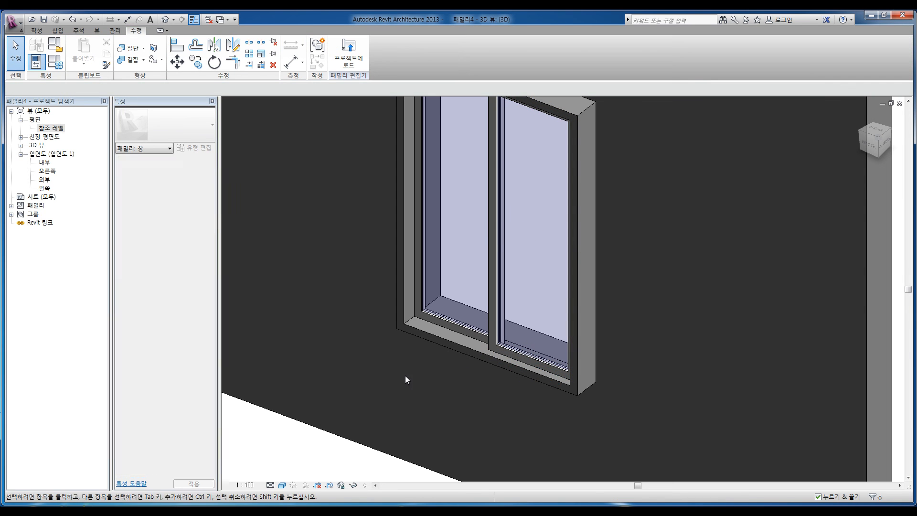
left_click(426, 329)
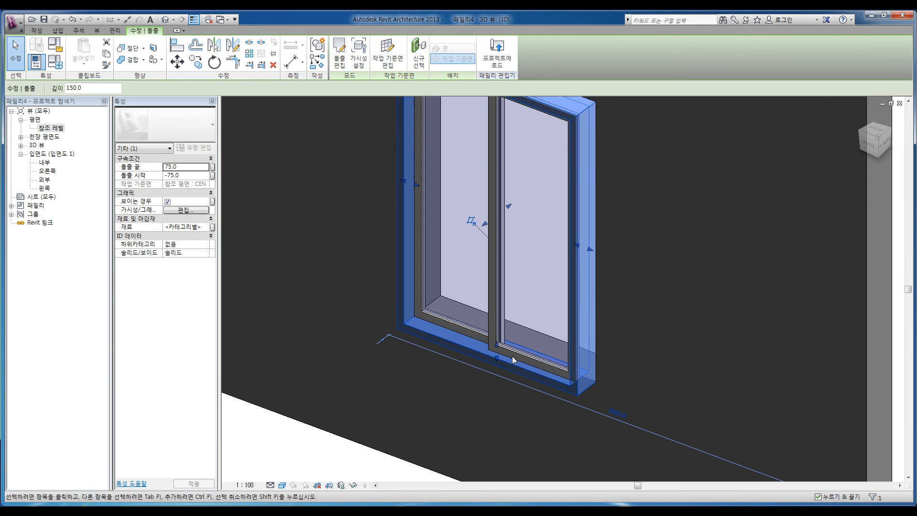
left_click(199, 227)
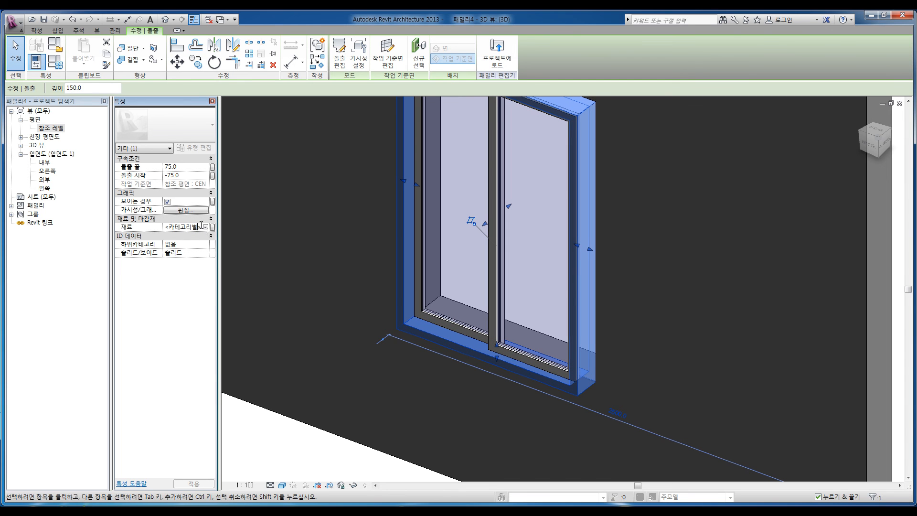
left_click_drag(203, 226, 169, 227)
left_click(268, 382)
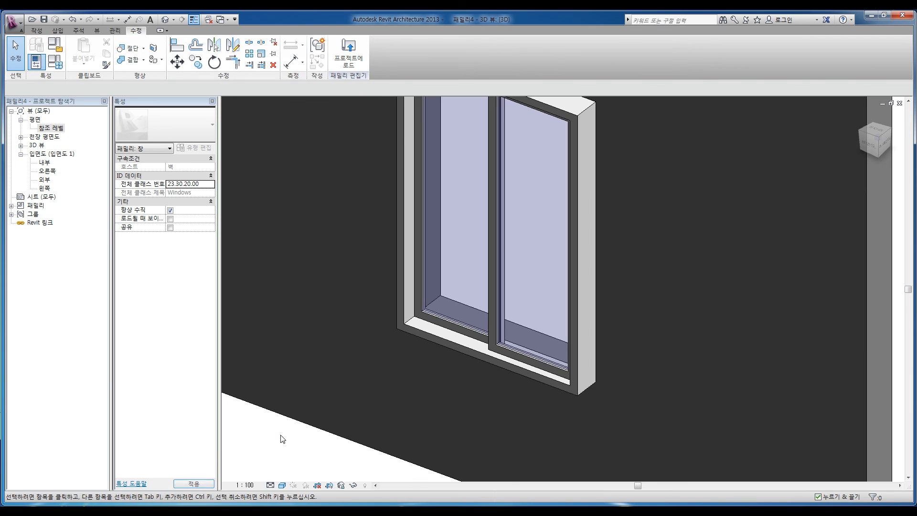
Set the 중심 이동 parameter to 100 in the family types and apply the change.
scroll(283, 438, "down", 3)
middle_click_drag(282, 436, 331, 359, "shift")
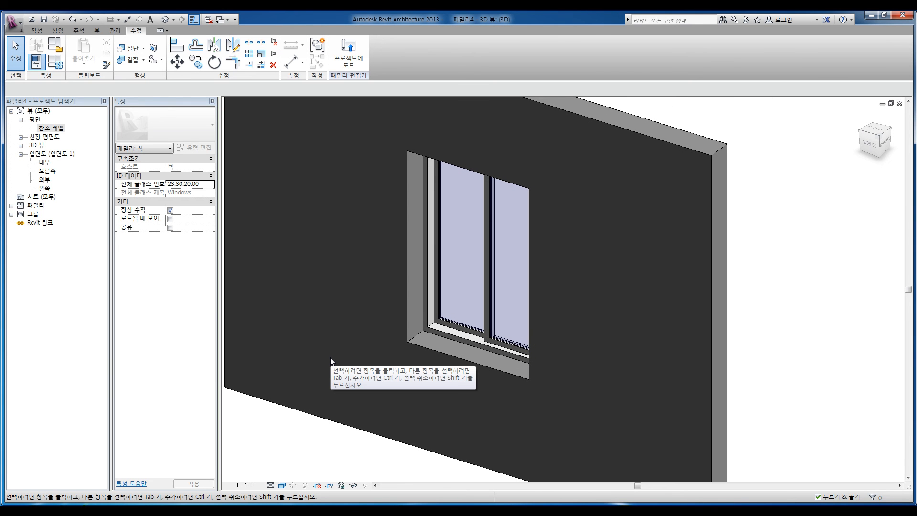
middle_click_drag(331, 357, 336, 330, "shift")
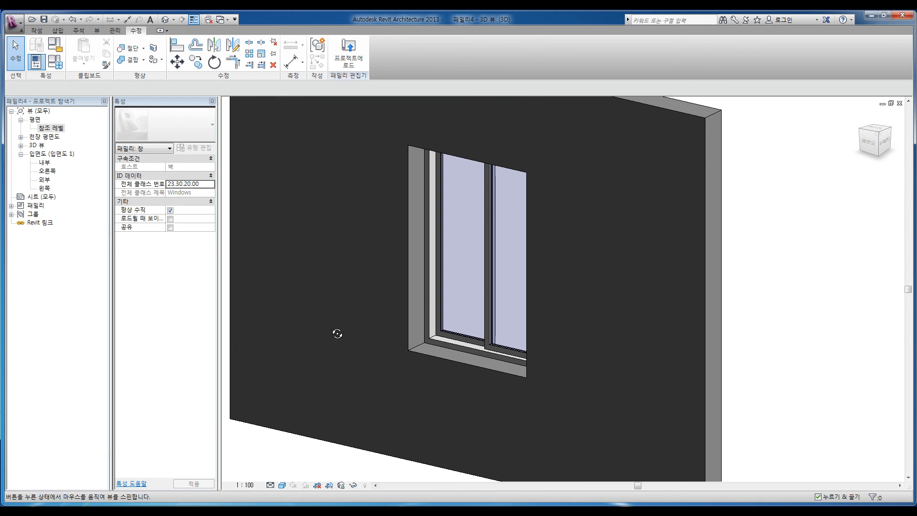
left_click(54, 62)
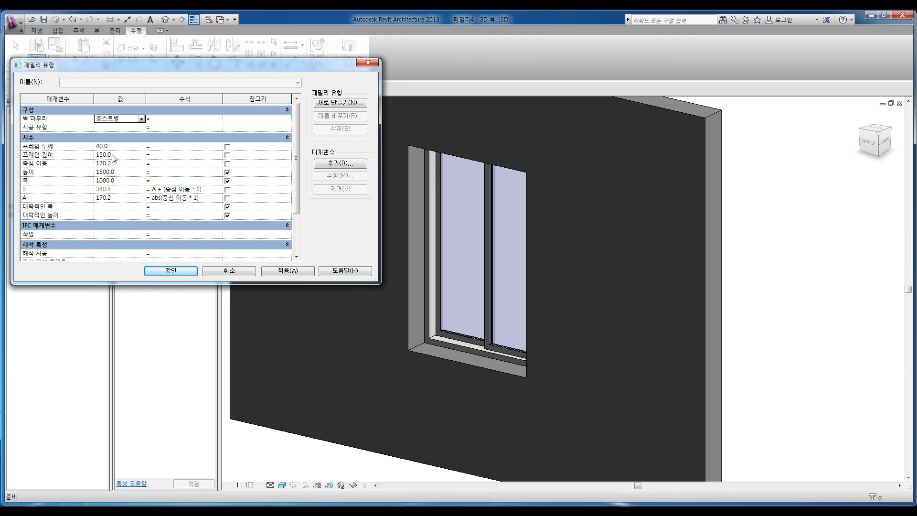
left_click(121, 164)
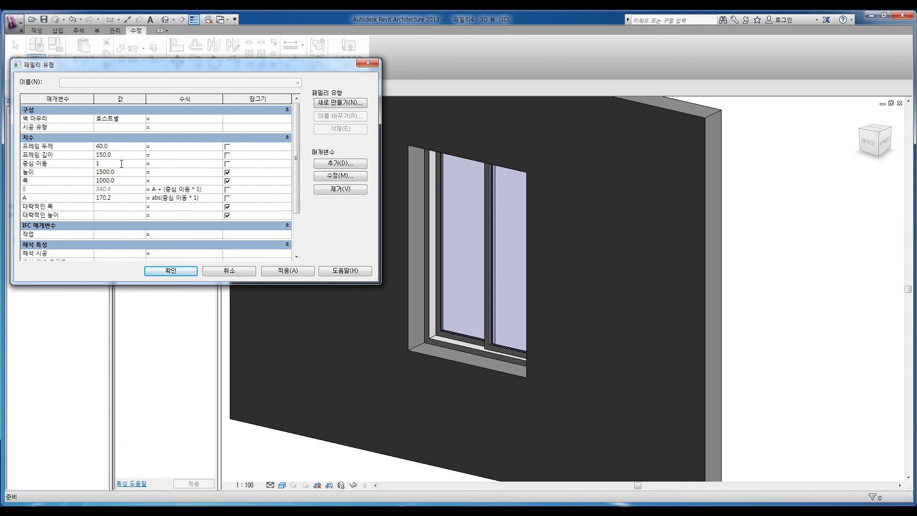
left_click(291, 271)
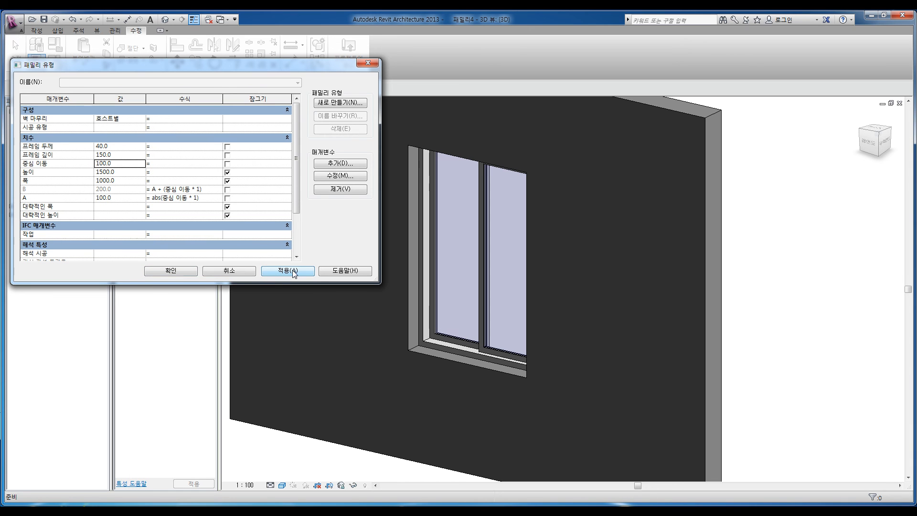
left_click(185, 271)
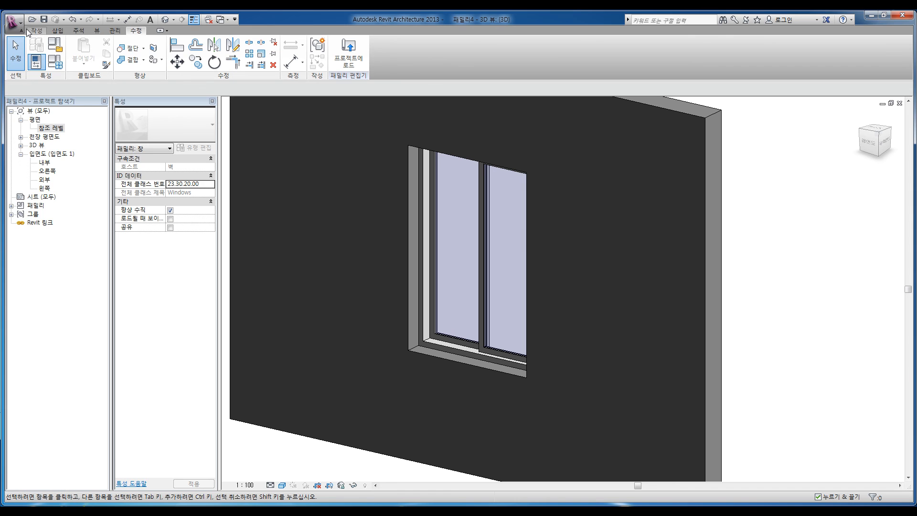
Create a new project from the 건축 템플릿 template.
left_click(13, 22)
left_click(53, 58)
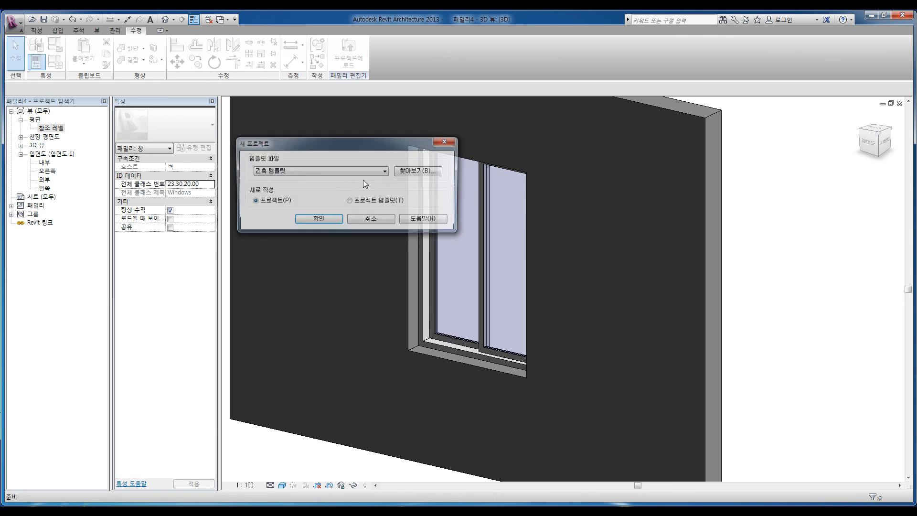
left_click(317, 219)
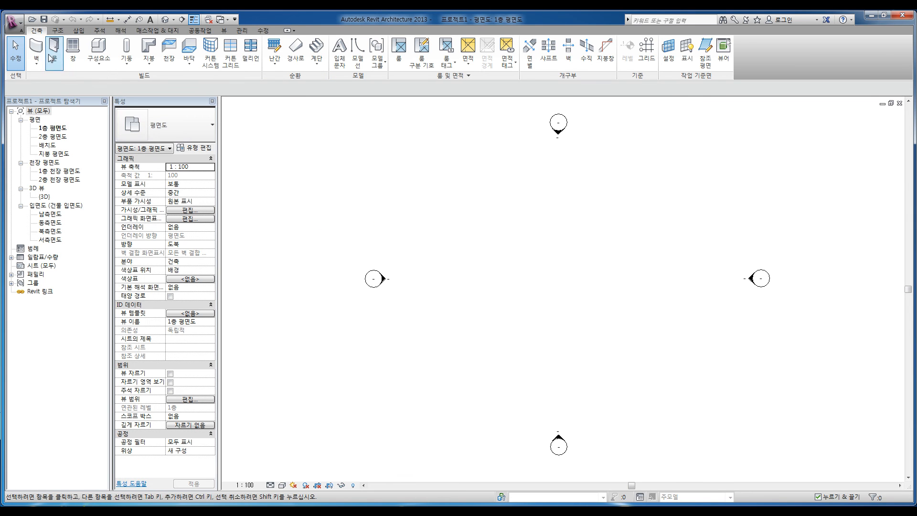
Draw a horizontal wall about 5800 mm long in the middle of the 1층 floor plan.
left_click(35, 48)
left_click(430, 285)
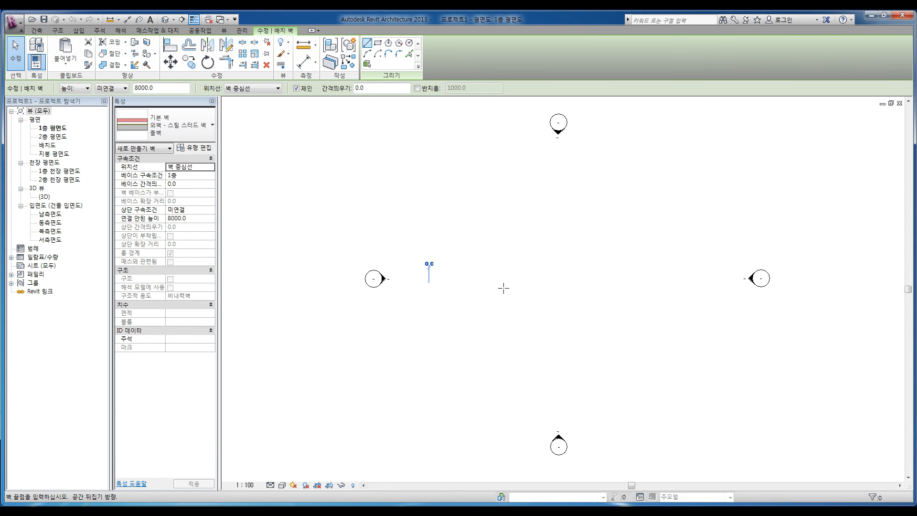
left_click(511, 285)
key("Escape")
key("Escape")
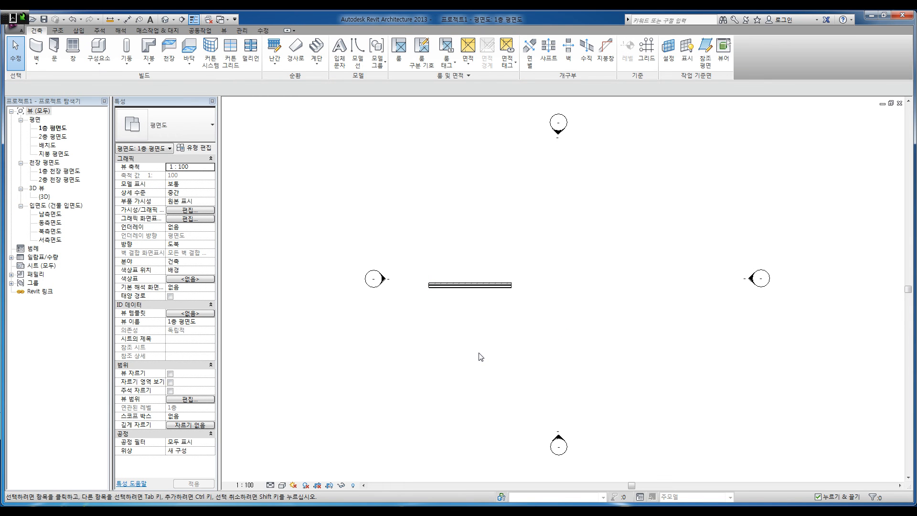
Tile the open views, switch to the 패밀리4 3D view, and load the family into the project.
key("w")
key("t")
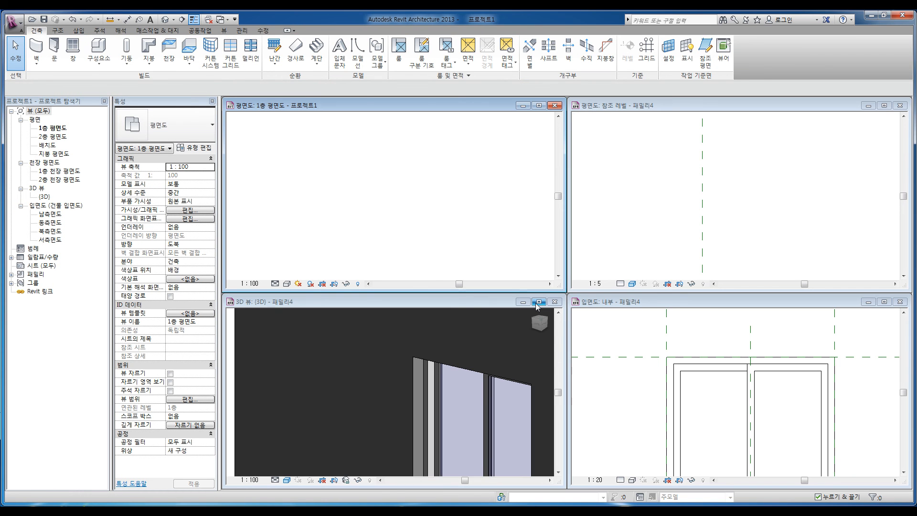
left_click(484, 344)
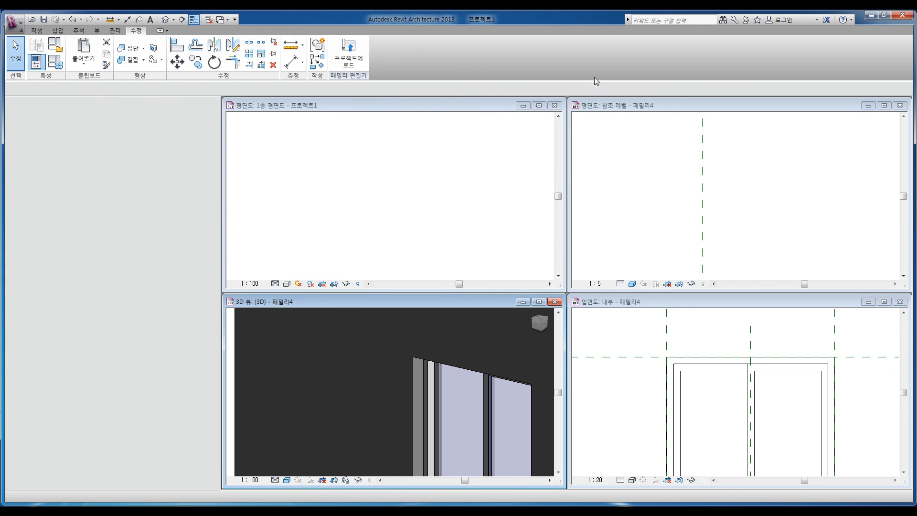
left_click(348, 53)
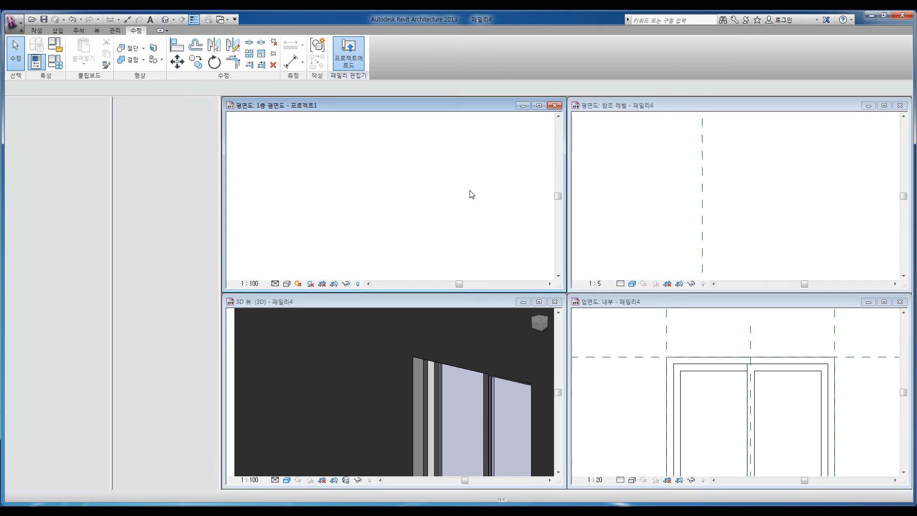
Maximize the 1층 floor plan and place a 패밀리4 window in the wall, about 2080 mm from its left end.
left_click(538, 106)
scroll(459, 230, "up", 5)
scroll(452, 233, "up", 3)
left_click(419, 53)
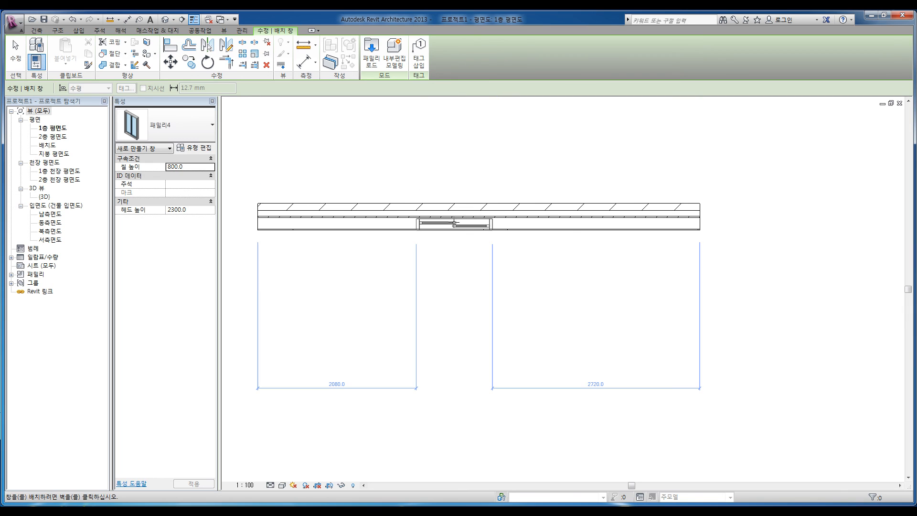
left_click(454, 222)
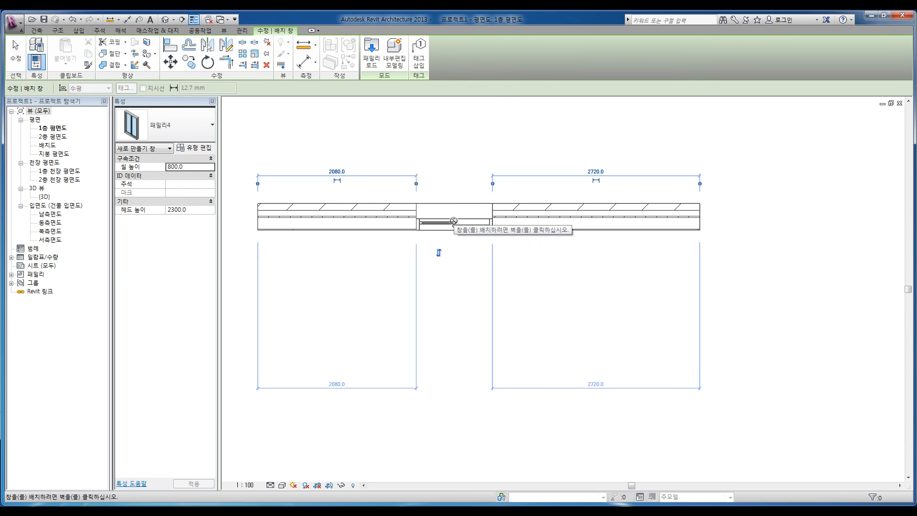
key("Escape")
key("Escape")
Flip the placed window to the opposite face of the wall and back to its original side.
scroll(456, 233, "up", 2)
left_click(456, 231)
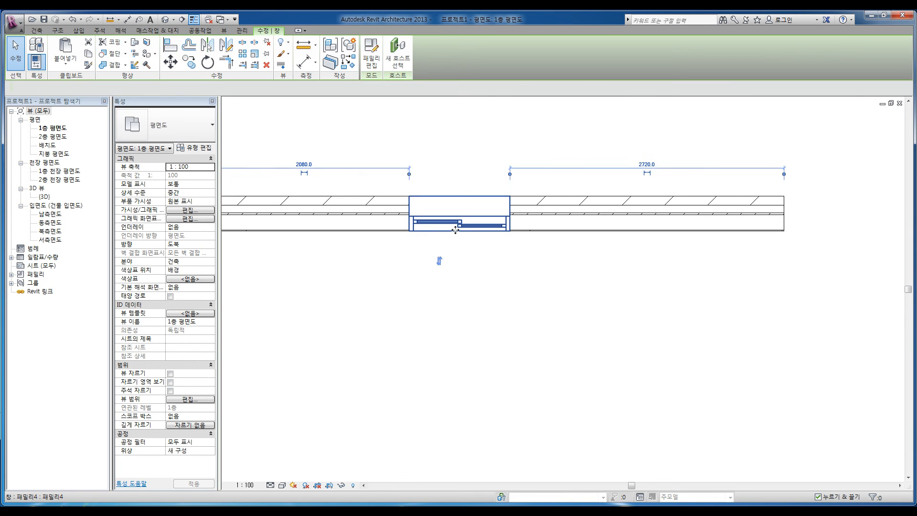
scroll(454, 228, "up", 2)
middle_click_drag(471, 260, 459, 301)
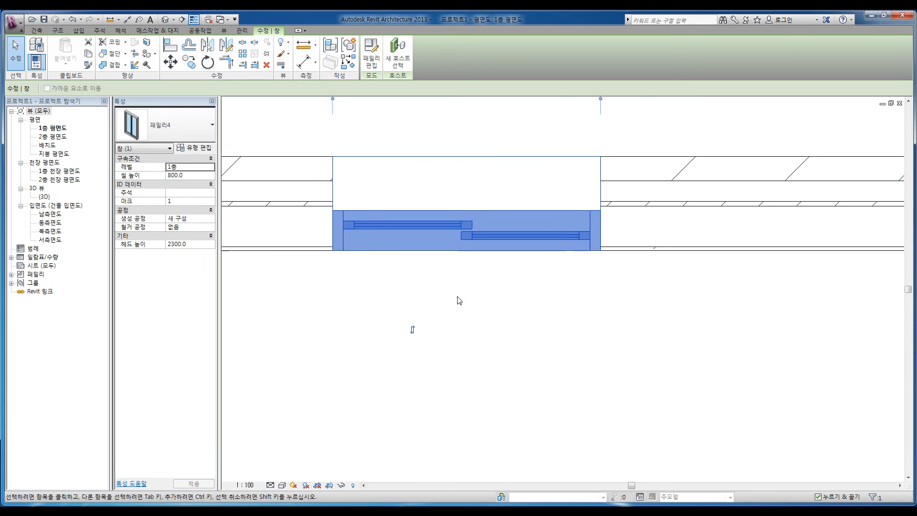
left_click(414, 331)
middle_click_drag(441, 323, 443, 398)
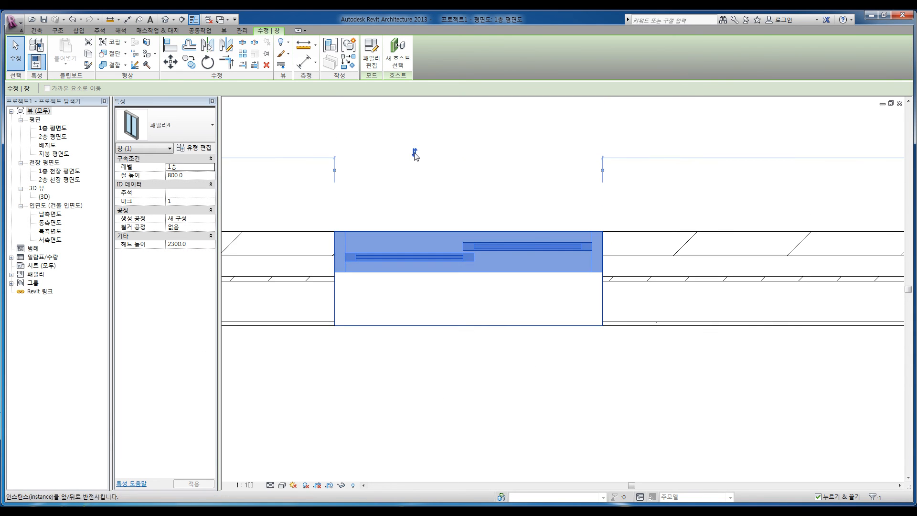
left_click(415, 150)
left_click(423, 160)
scroll(422, 160, "down", 2)
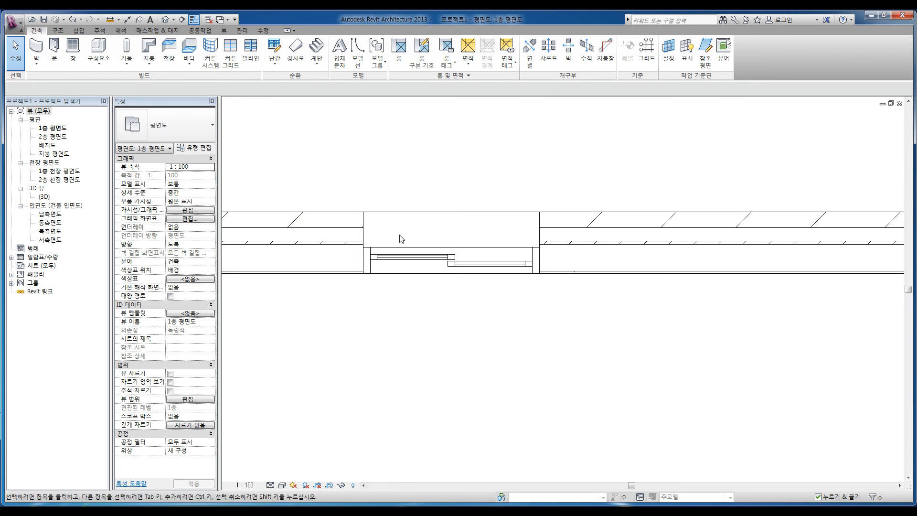
Set the placed window's 중심 이동 type parameter to 0 and apply it.
left_click(396, 253)
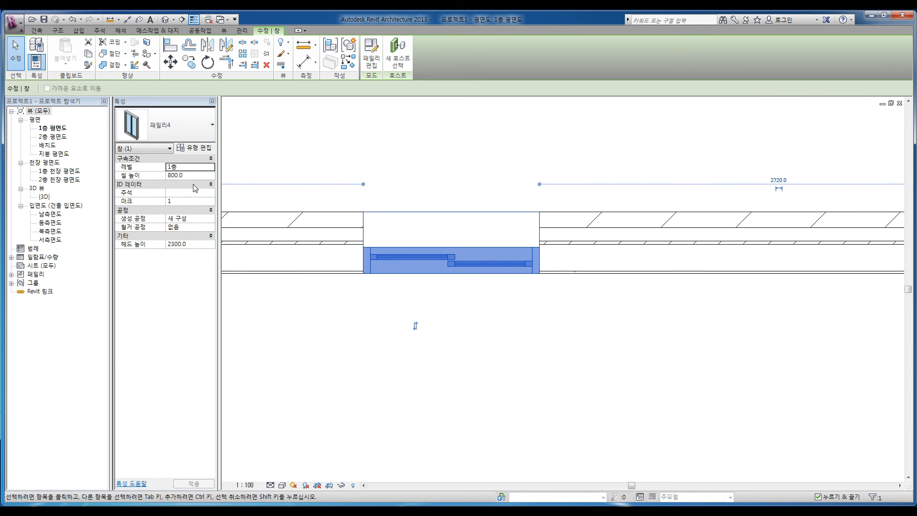
left_click(193, 148)
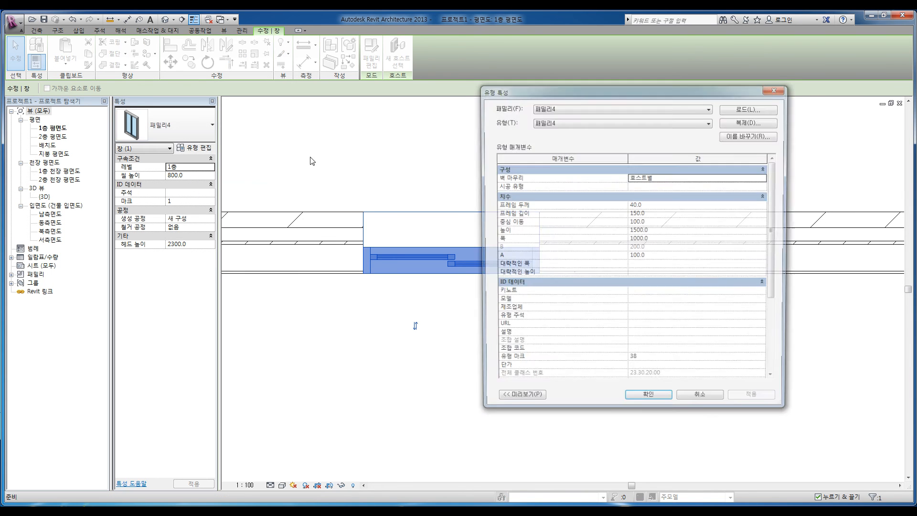
left_click_drag(491, 98, 624, 108)
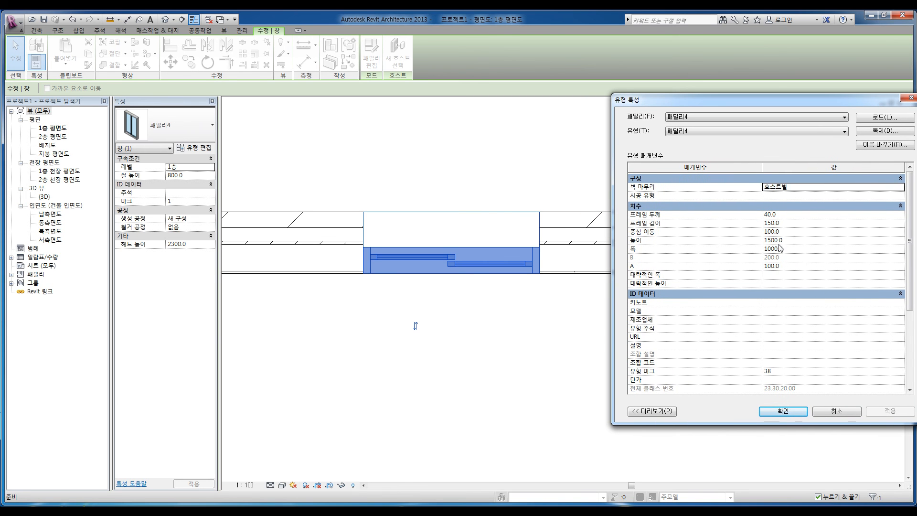
left_click(788, 231)
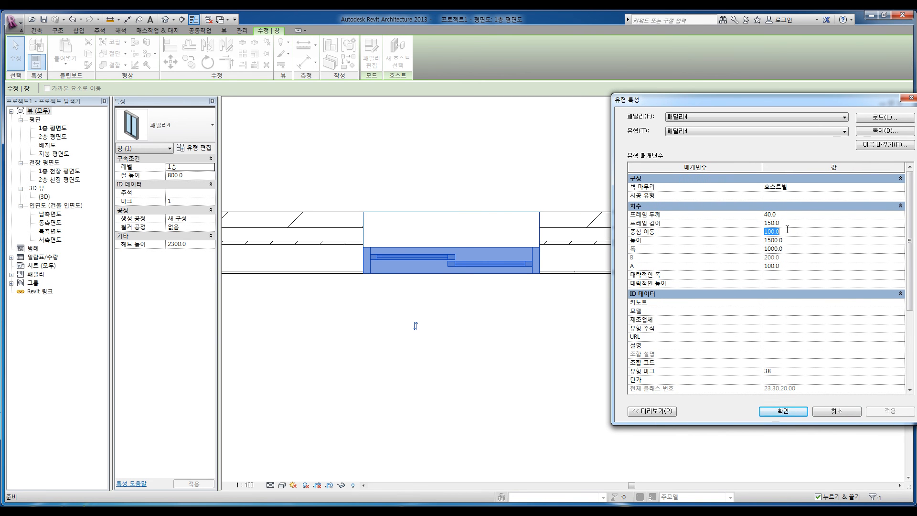
type("0")
left_click(878, 412)
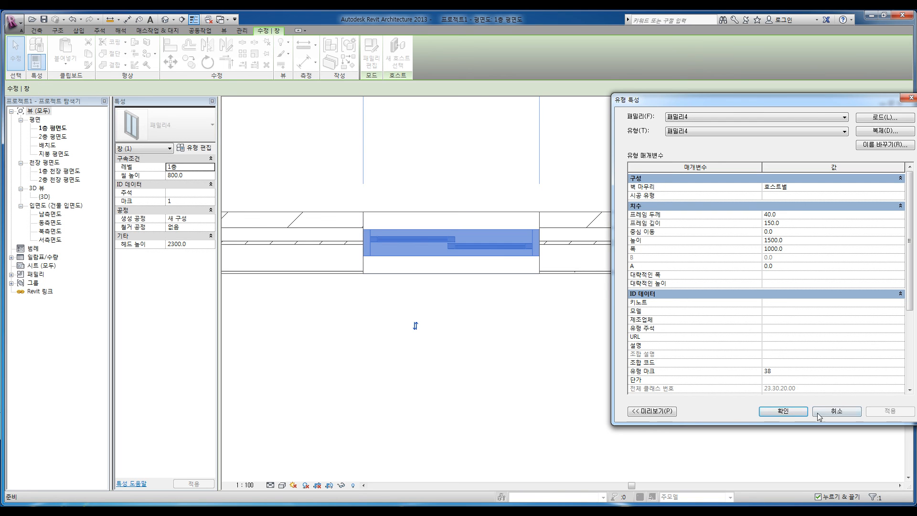
left_click(782, 411)
left_click(505, 344)
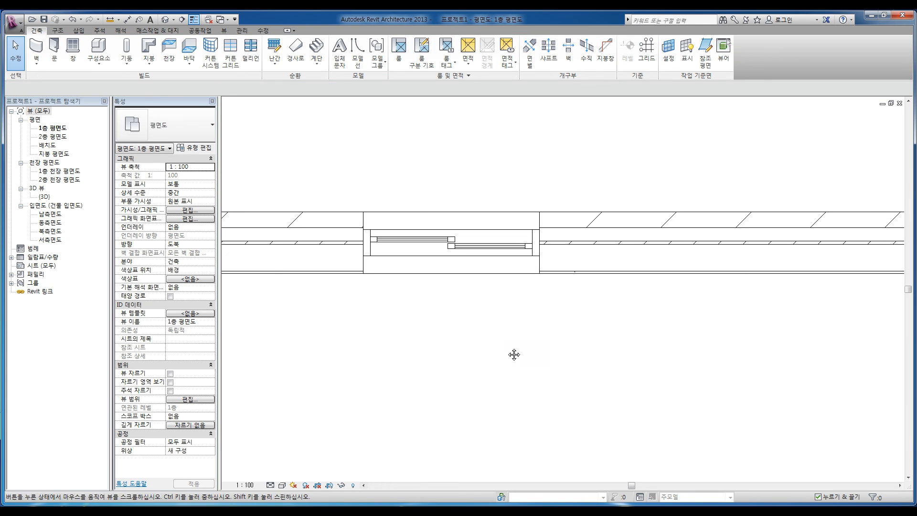
Open the project's 3D view and examine the window in the wall.
left_click(164, 19)
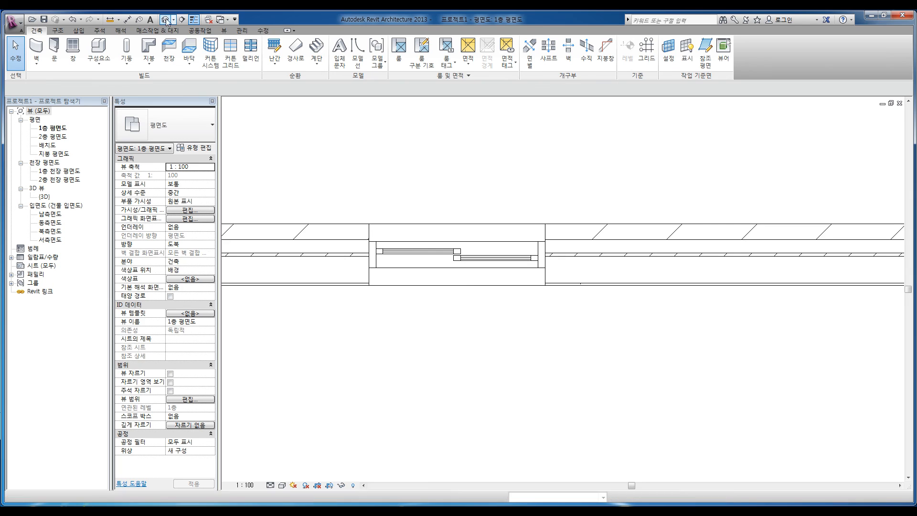
scroll(515, 344, "up", 5)
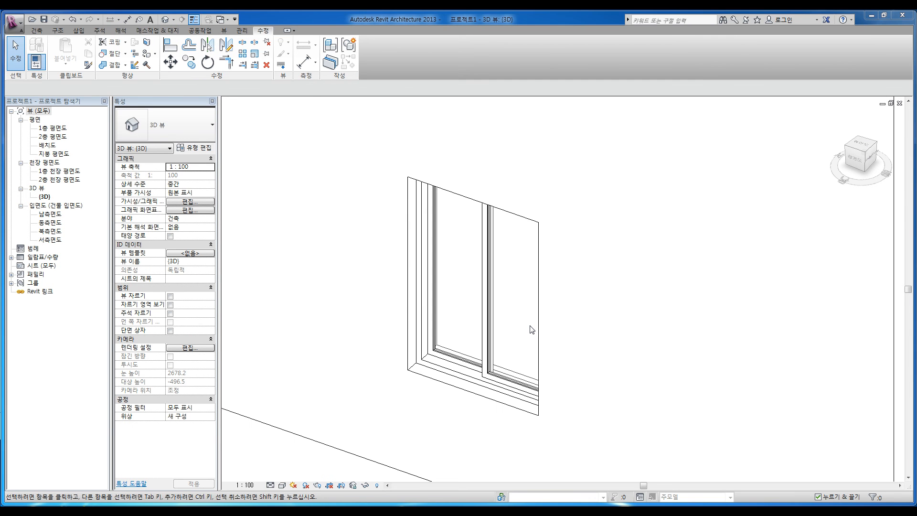